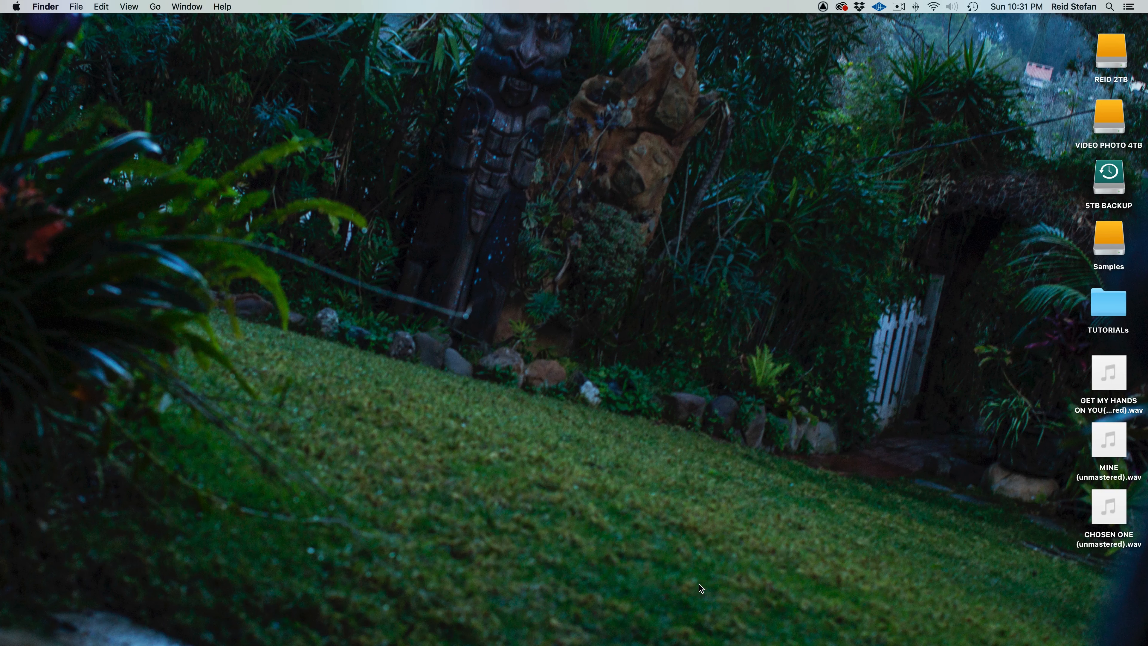
Launch iZotope Ozone 8 and shift its empty project window slightly upward on the desktop
key("super+space")
type("O")
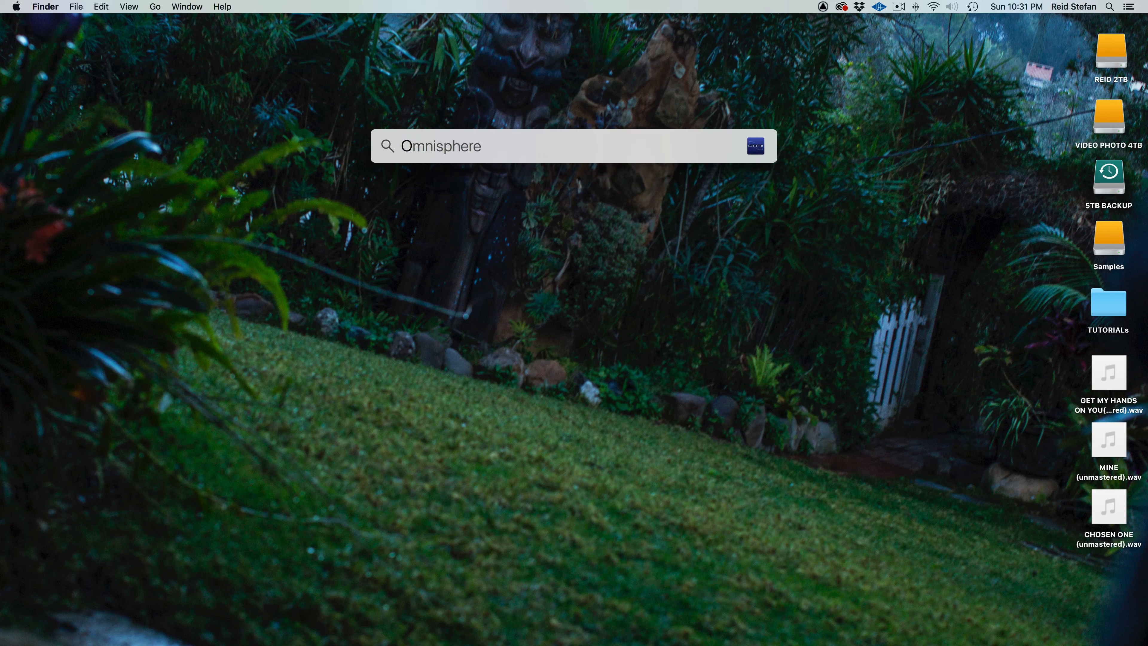
type("ZONE")
key("Return")
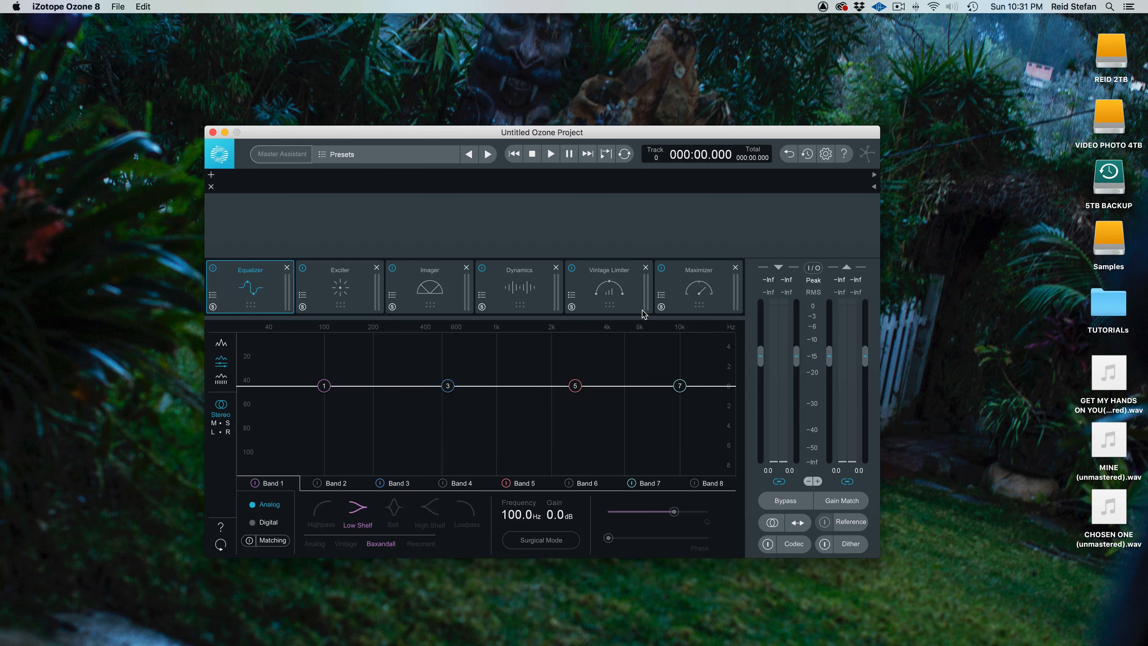
left_click_drag(628, 137, 636, 109)
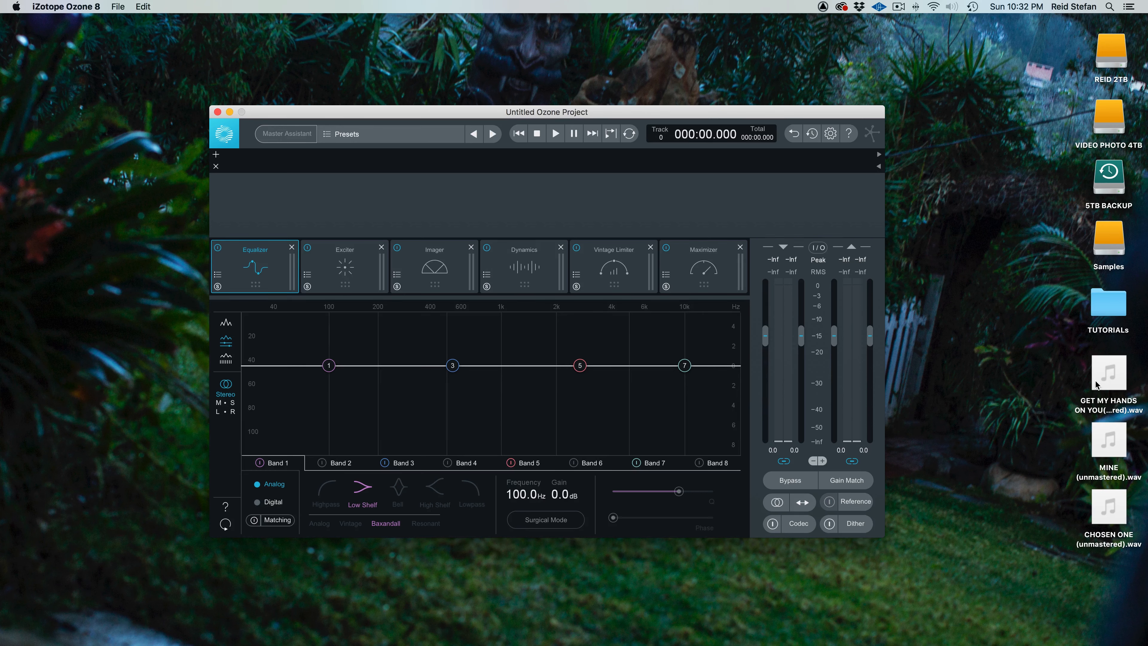
Load the desktop track GET MY HANDS ON YOU (unmastered).wav into the project and apply the OZONE MASTER SAUCE global preset
left_click_drag(1096, 379, 637, 155)
left_click(432, 137)
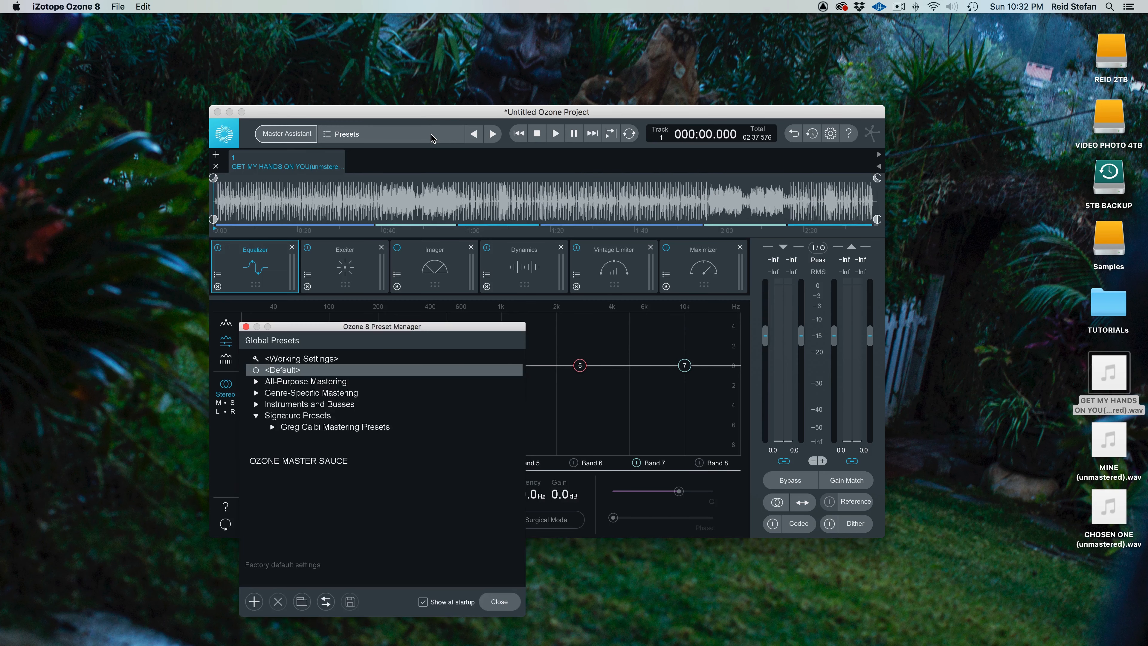
left_click(342, 461)
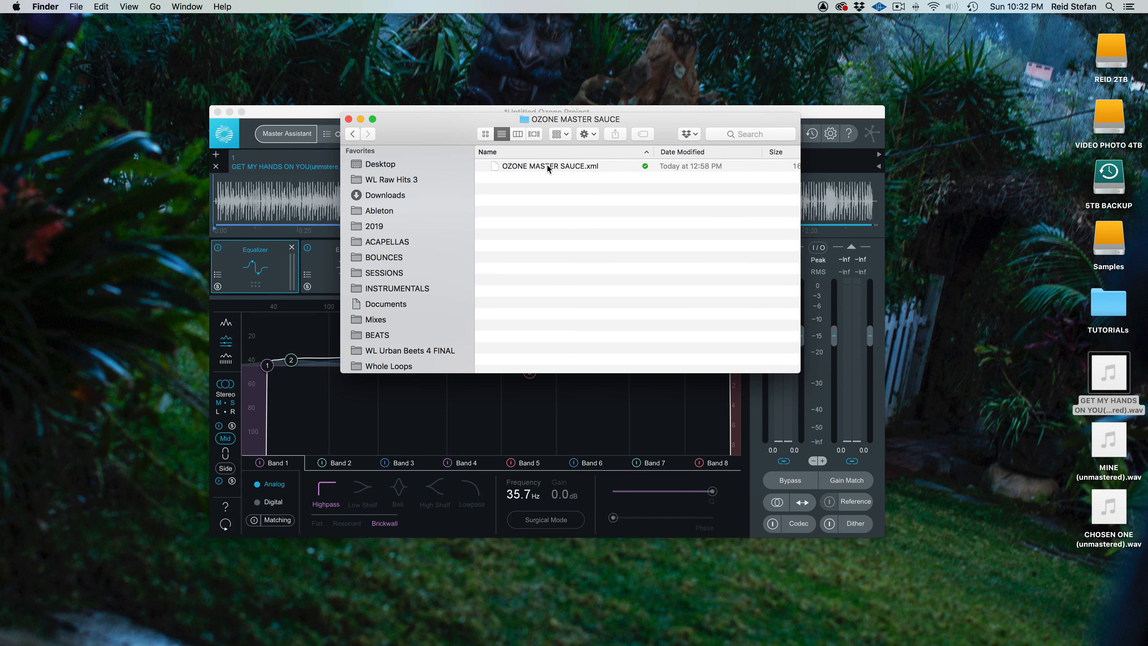
In Finder, examine where OZONE MASTER SAUCE.xml belongs by browsing from the home folder to iZotope, Ozone 8, Presets, Global Presets
left_click(547, 166)
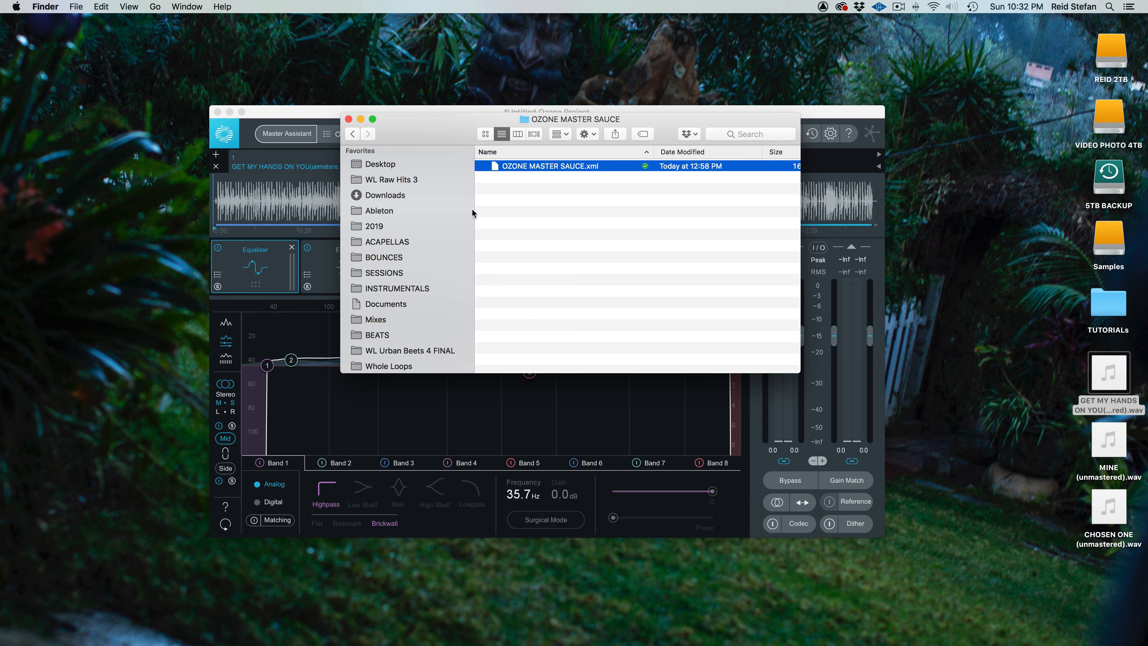
scroll(418, 248, "down", 10)
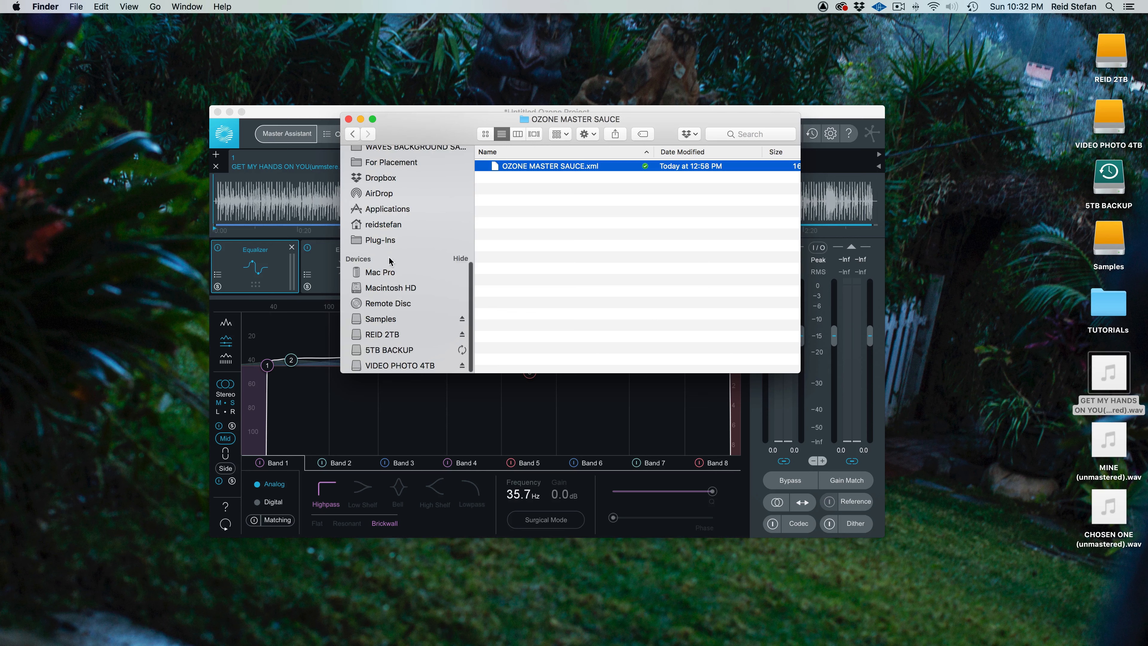
left_click(389, 224)
double_click(540, 222)
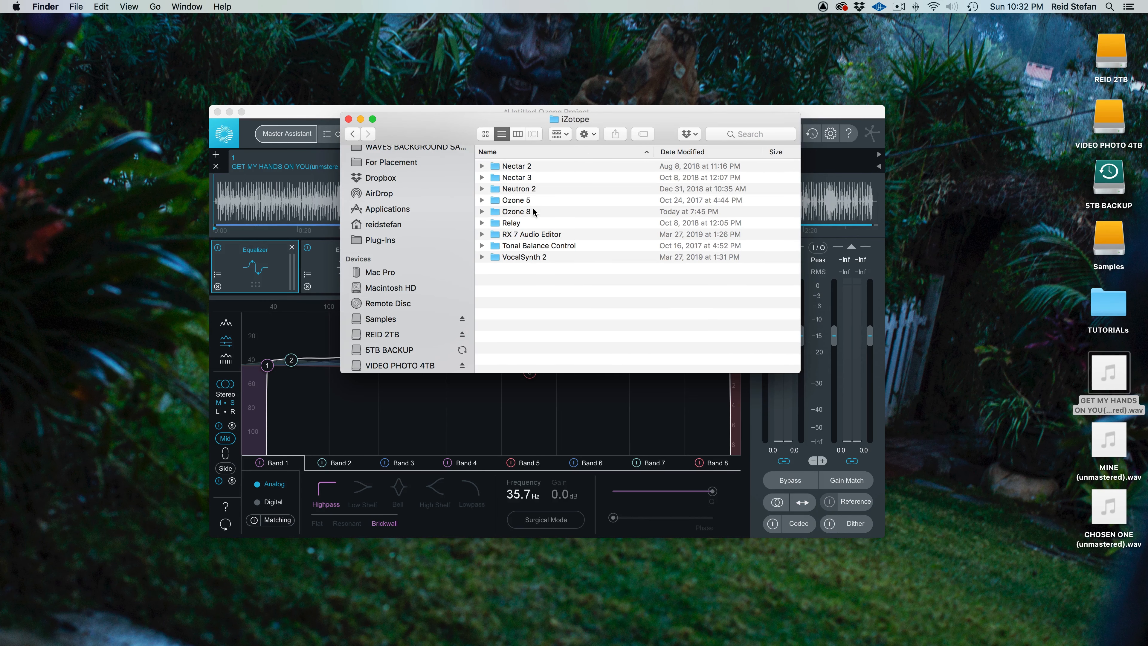
double_click(532, 206)
double_click(535, 178)
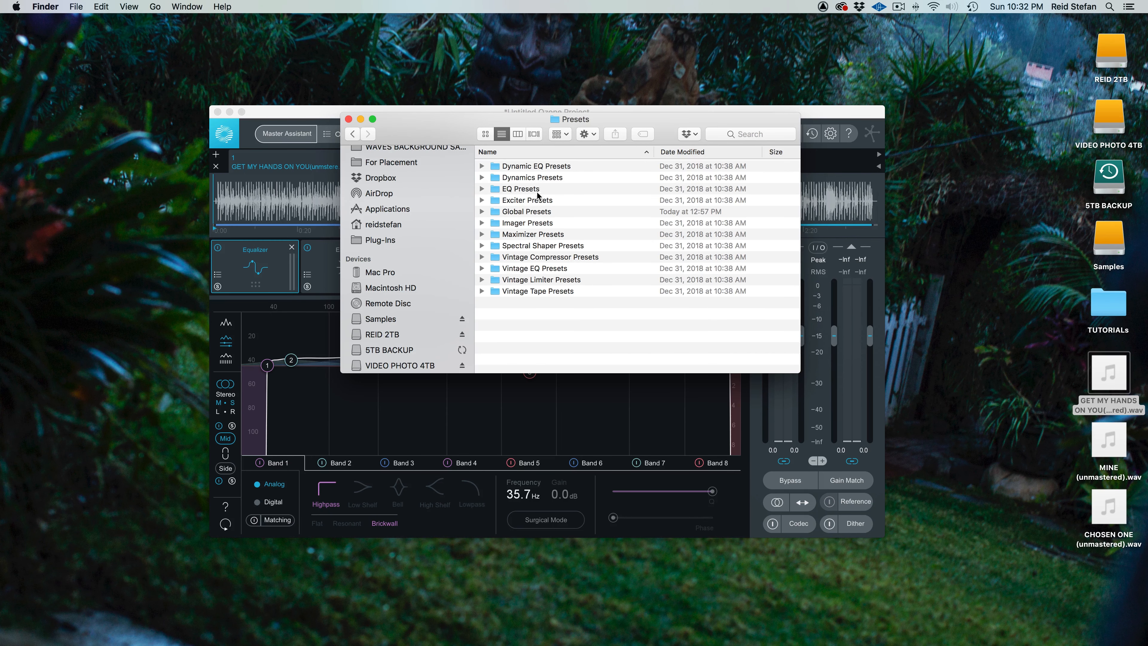
double_click(537, 216)
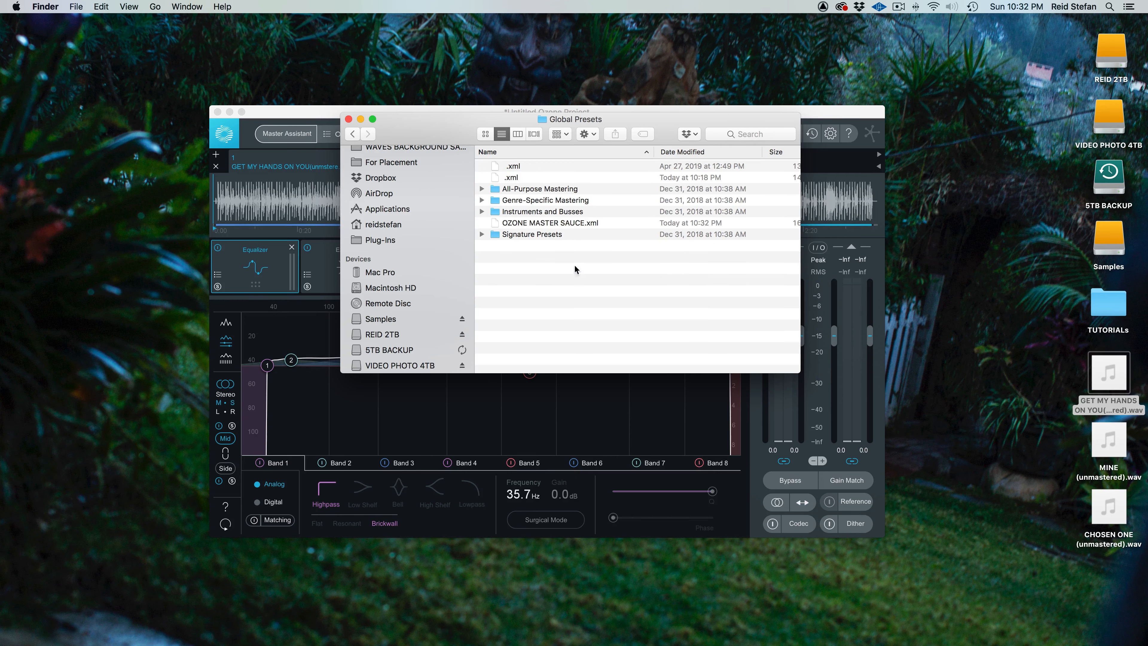
left_click(567, 223)
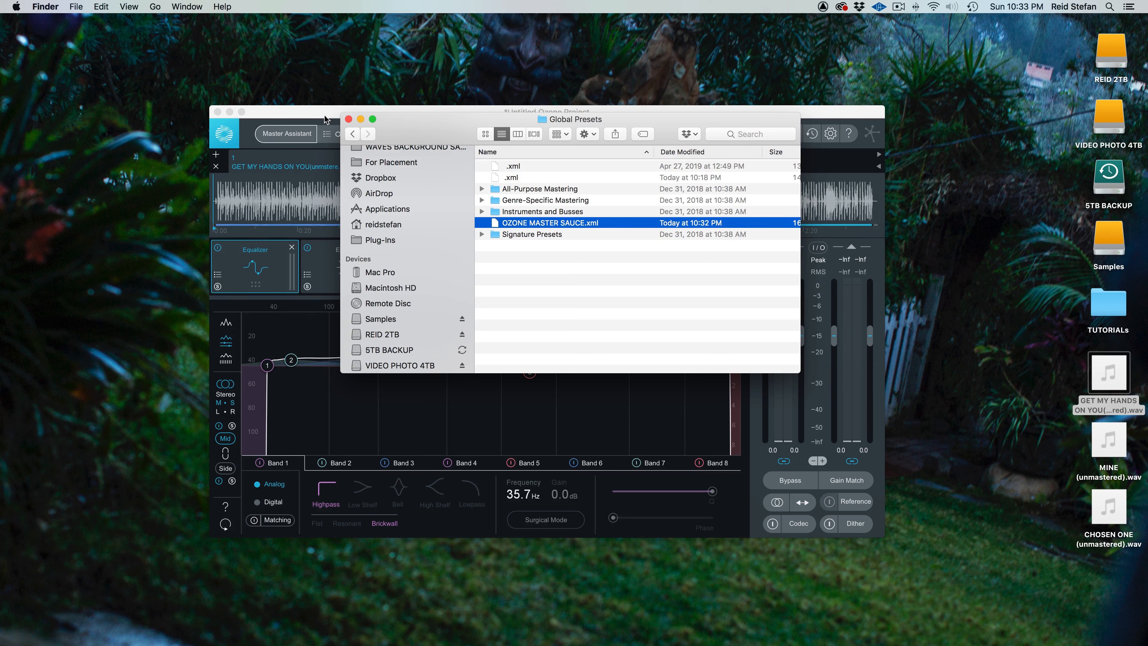
left_click(348, 119)
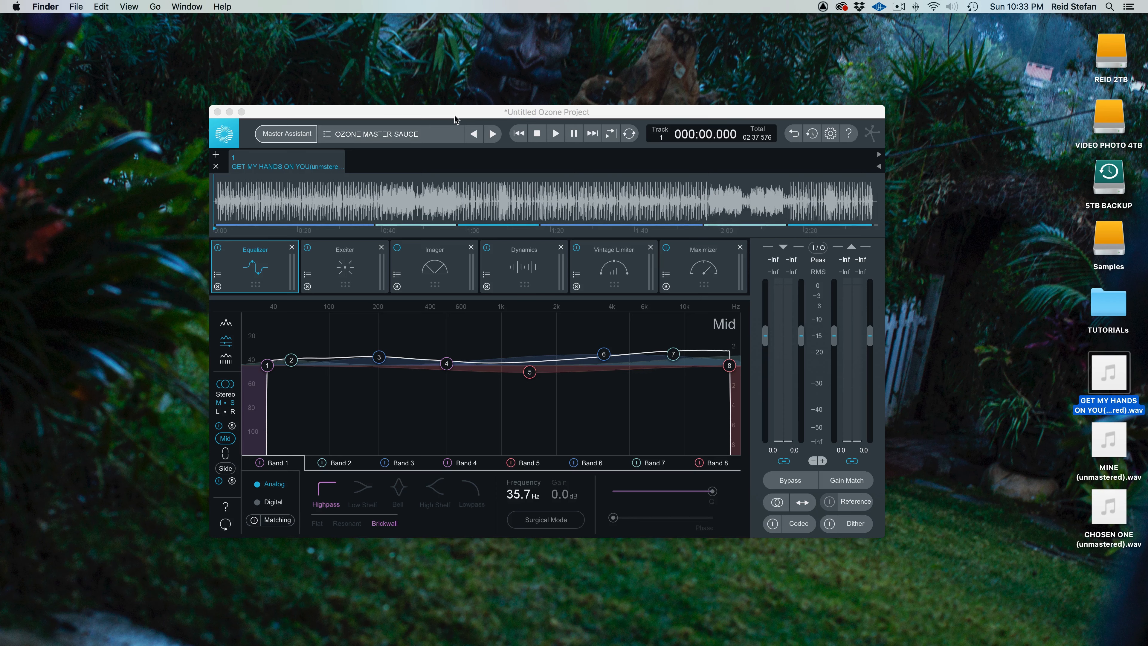
Back in Ozone 8, play the track with all processing bypassed and compare it with the preset's processing active
left_click(414, 133)
left_click(414, 133)
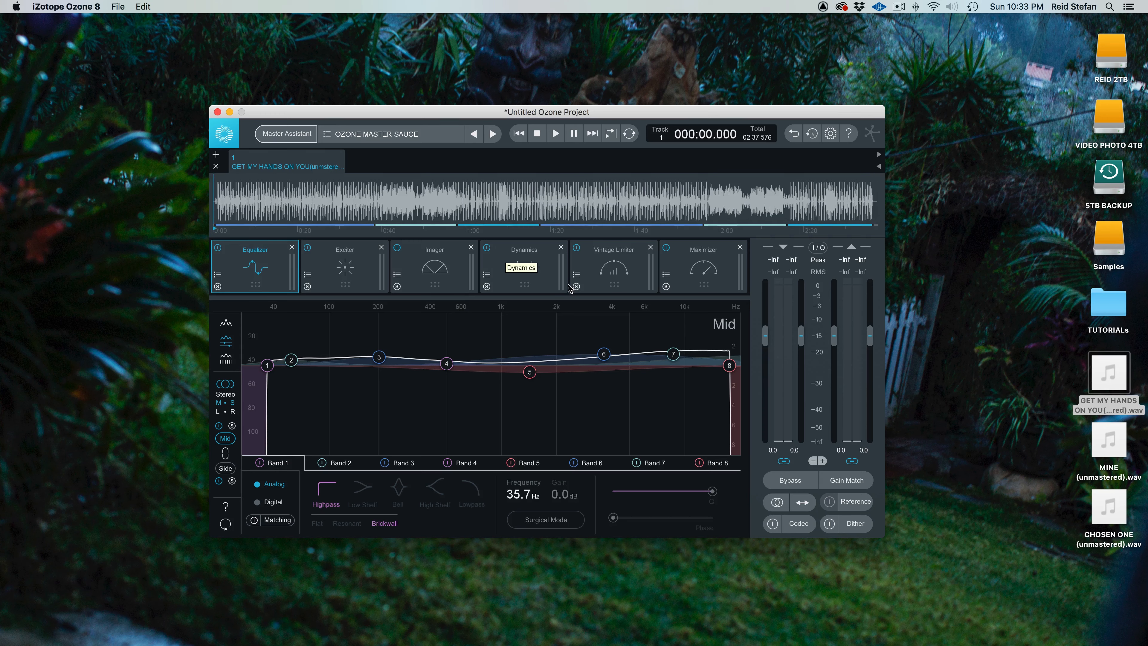
left_click(798, 485)
key("space")
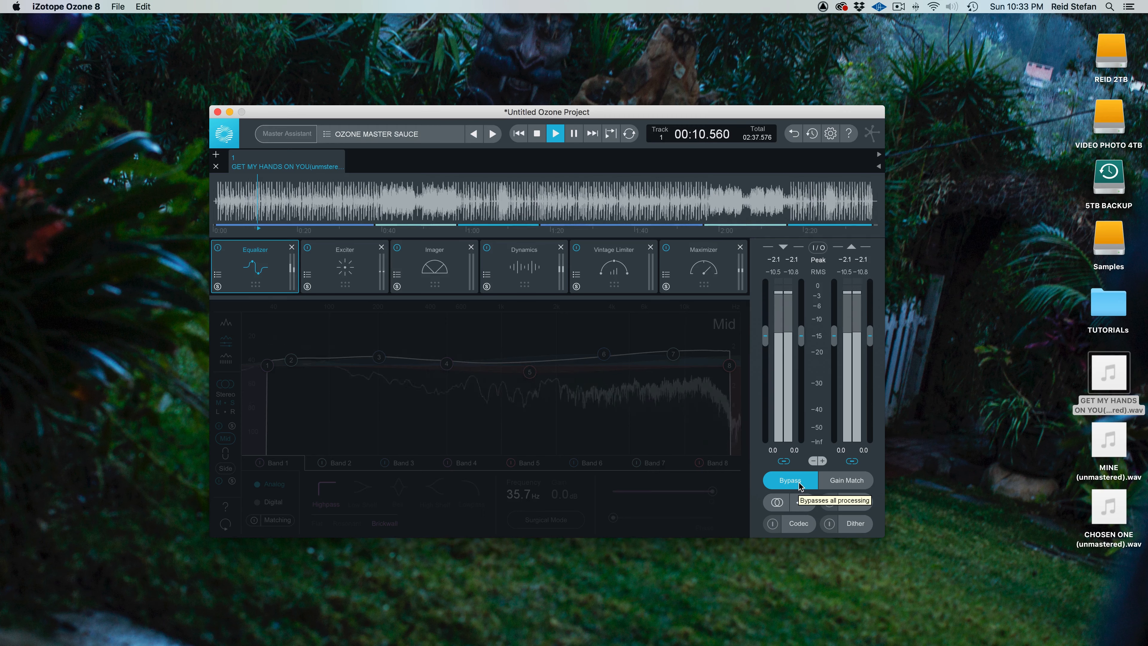
left_click(800, 485)
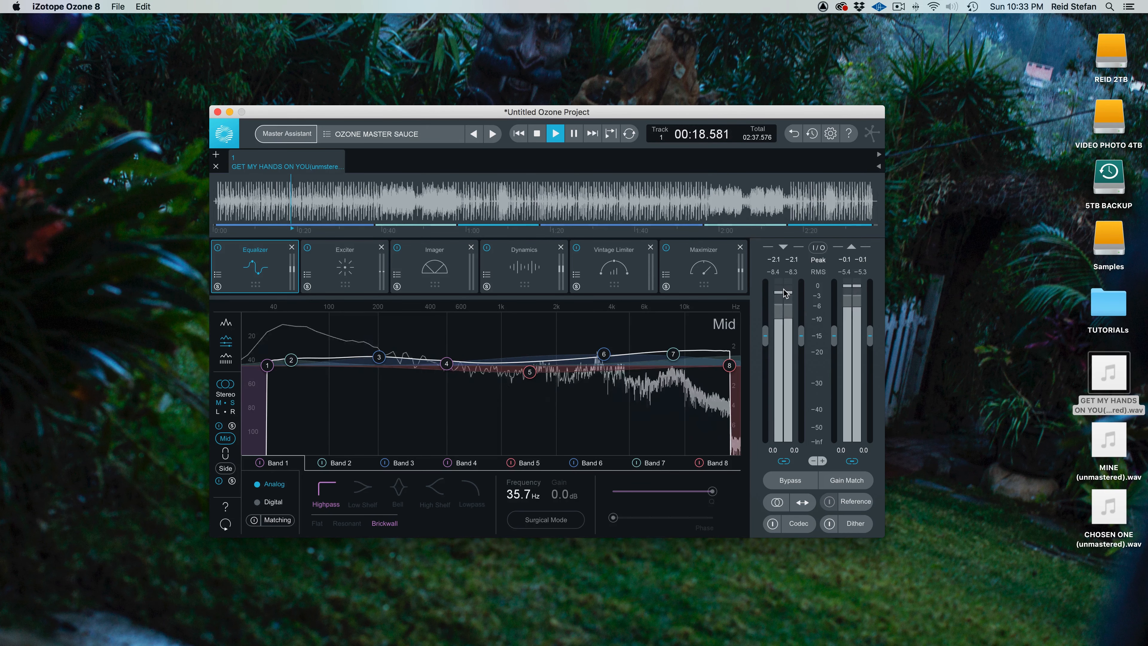
key("space")
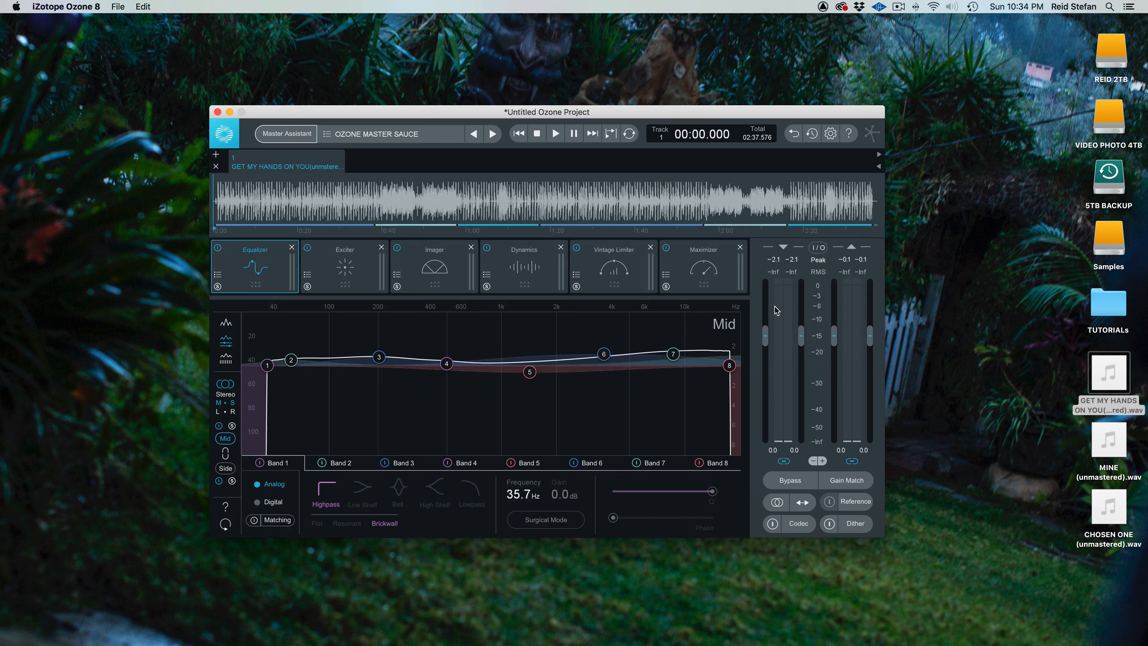
Lower the input gain of both channels to -0.1 dB and place the playback start about 20 seconds into the track
mouse_move(766, 335)
left_mouse_down()
mouse_move(767, 347)
mouse_move(766, 336)
left_mouse_up()
left_click_drag(765, 336, 766, 338)
mouse_move(379, 203)
left_click(339, 193)
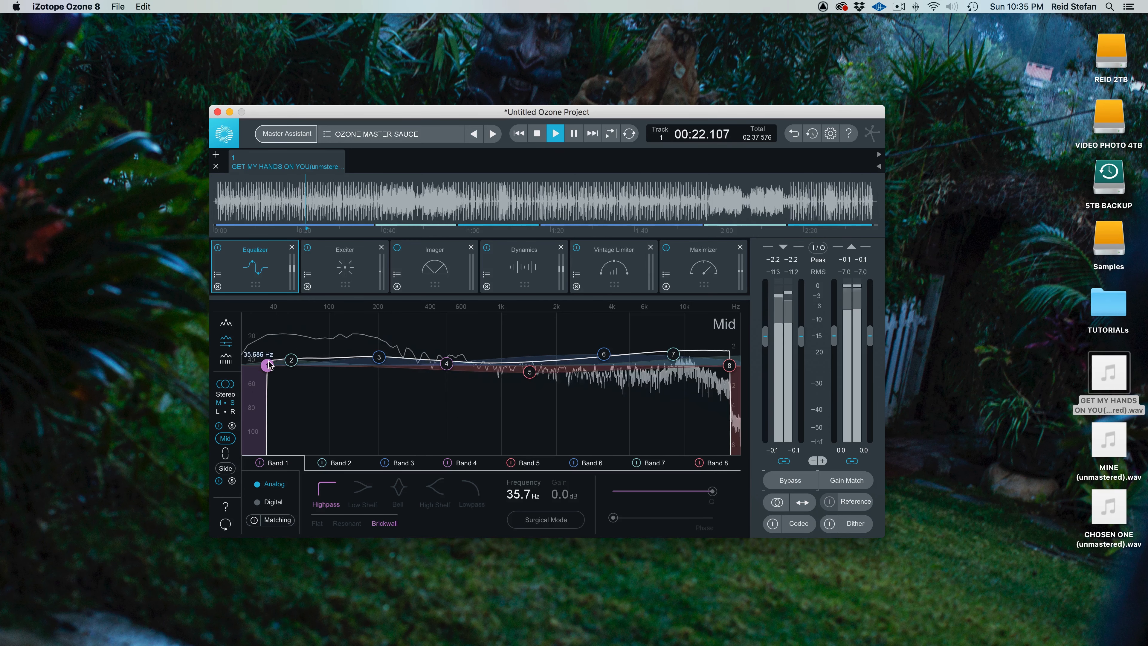
Fine-tune the Mid equalizer's band 1 highpass cutoff around 35 Hz and raise band 2 to 1.9 dB at 52.8 Hz
mouse_move(269, 365)
left_mouse_down()
mouse_move(289, 366)
mouse_move(262, 365)
left_mouse_up()
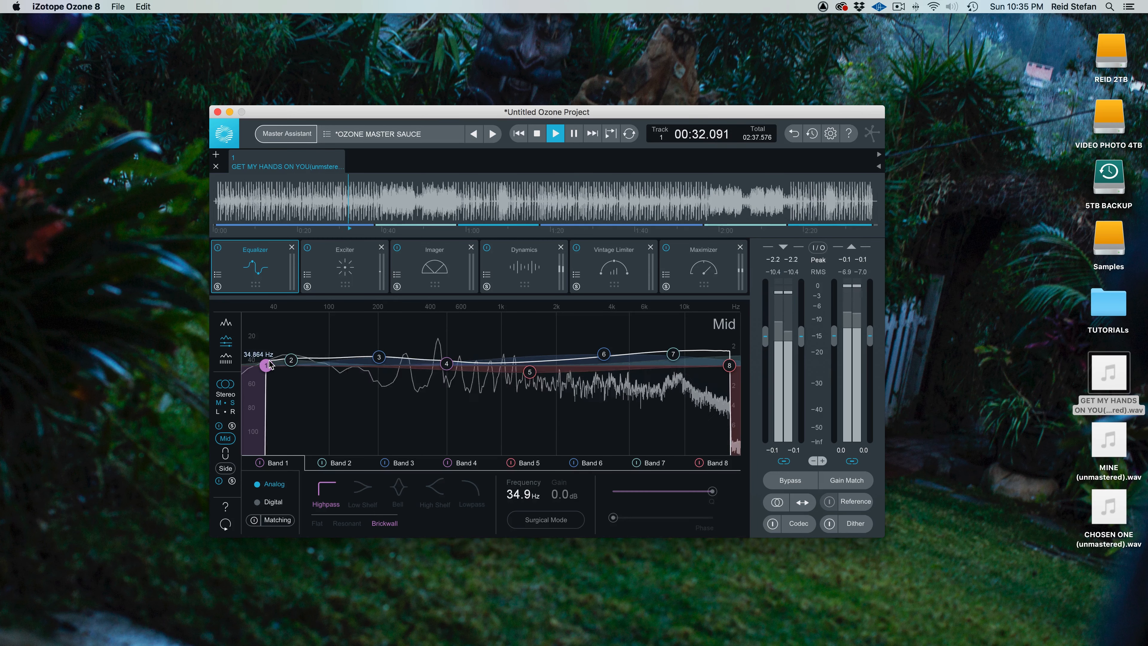
left_click_drag(269, 365, 275, 365)
left_click(288, 359)
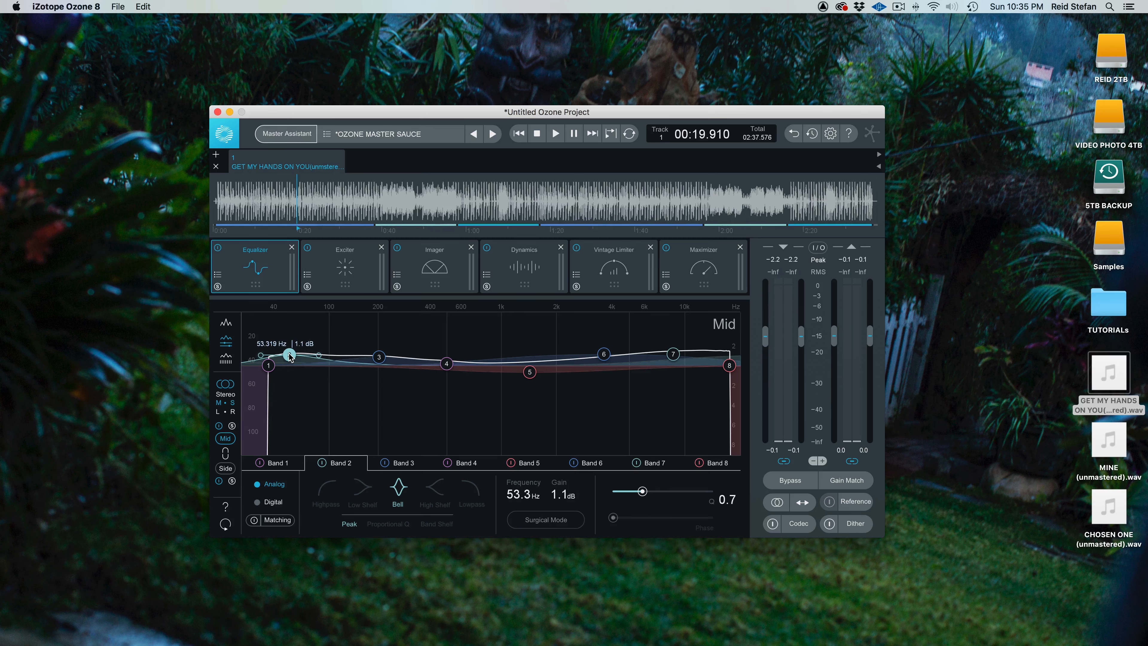
key("space")
mouse_move(289, 355)
left_mouse_down()
mouse_move(303, 314)
mouse_move(284, 315)
mouse_move(290, 359)
mouse_move(288, 348)
left_mouse_up()
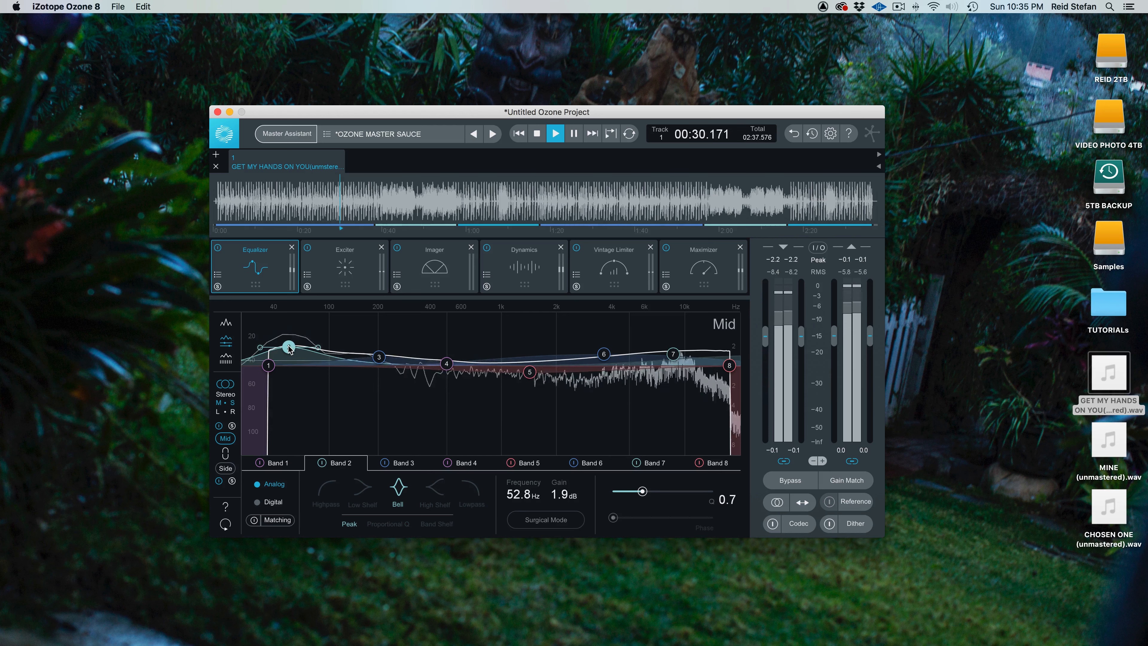
key("space")
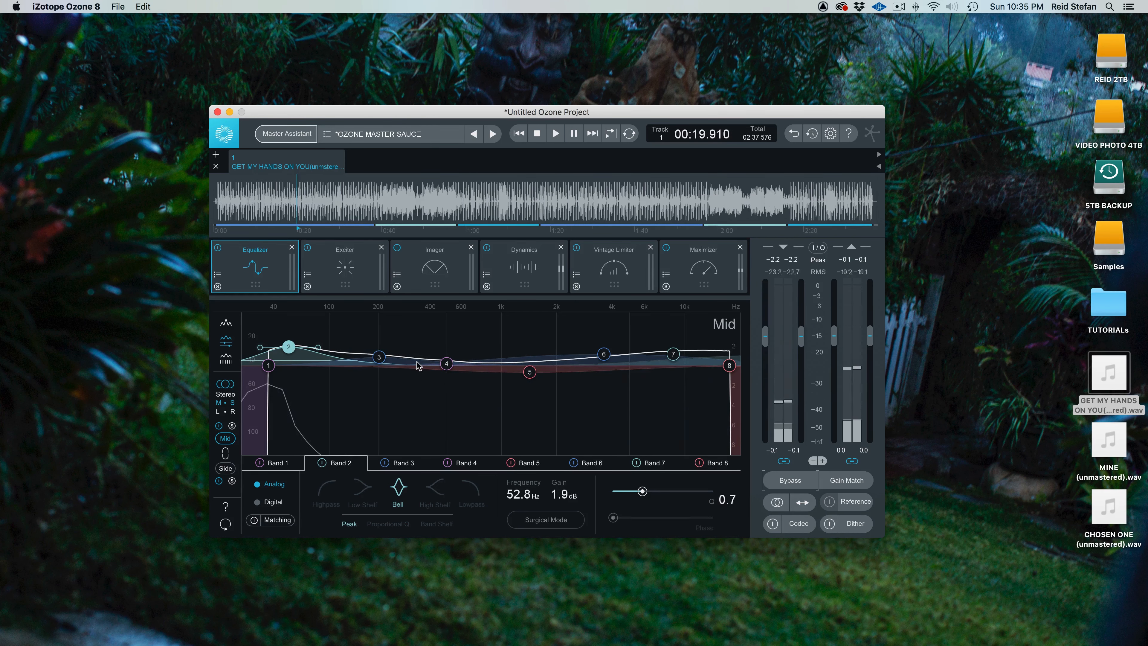
Sweep the Mid equalizer's band 6 during playback and reshape it to 1.2 dB at 1.38 kHz with a Q of 0.5
left_click(381, 358)
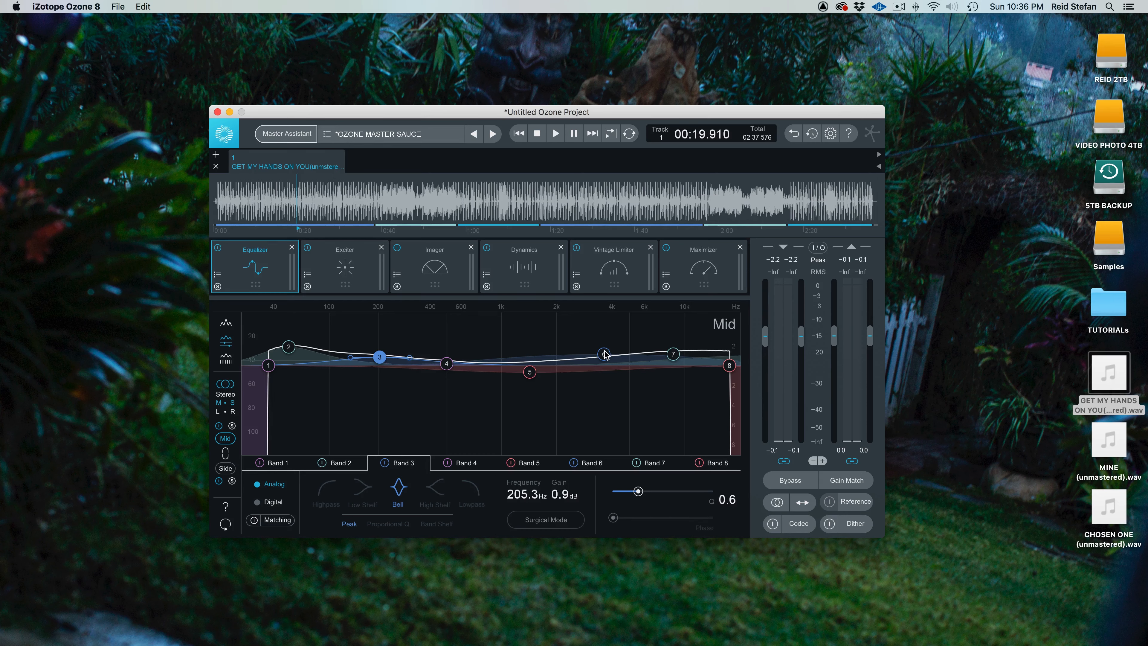
left_click_drag(606, 355, 571, 355)
key("space")
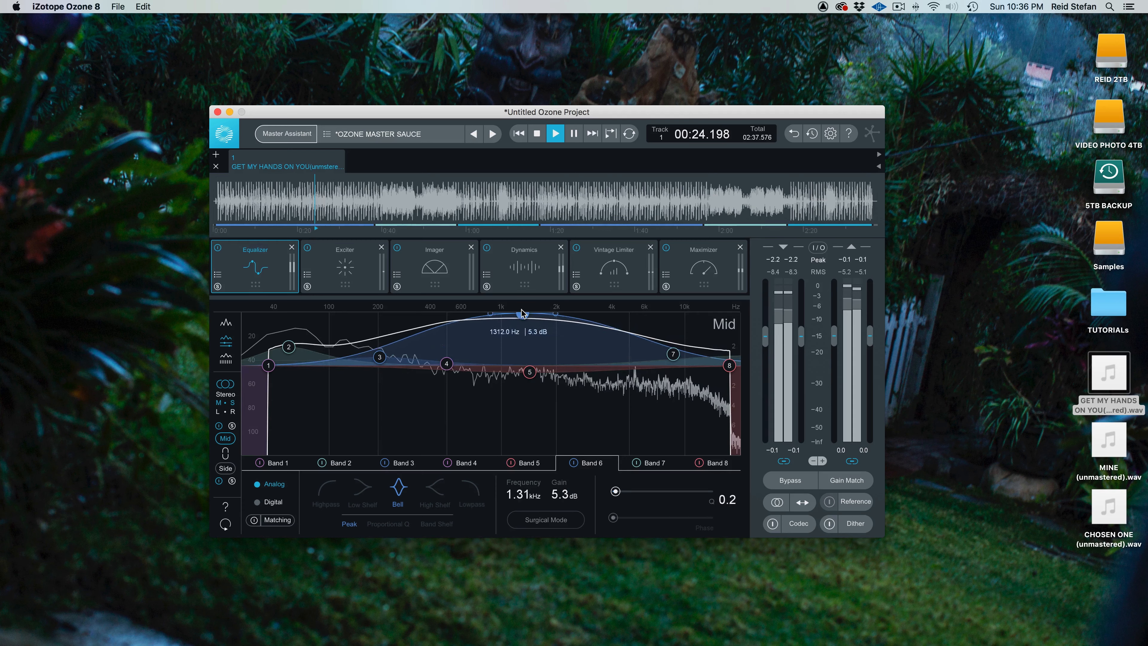
left_click_drag(609, 315, 581, 311)
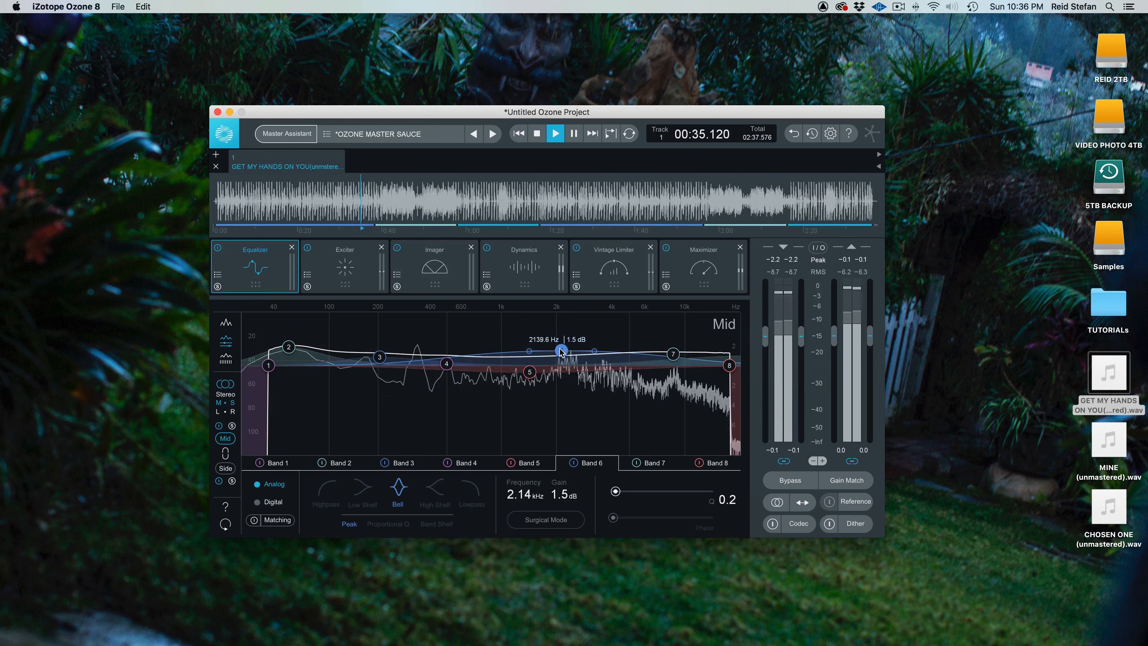
left_click_drag(552, 353, 570, 352)
key("space")
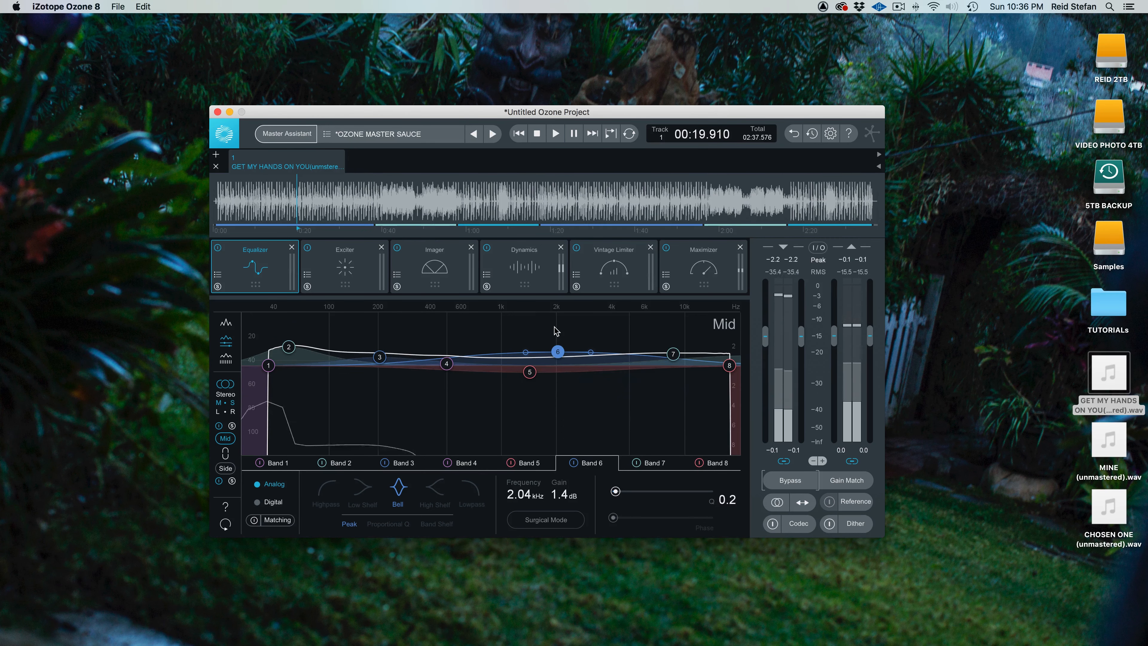
left_click_drag(592, 355, 519, 303)
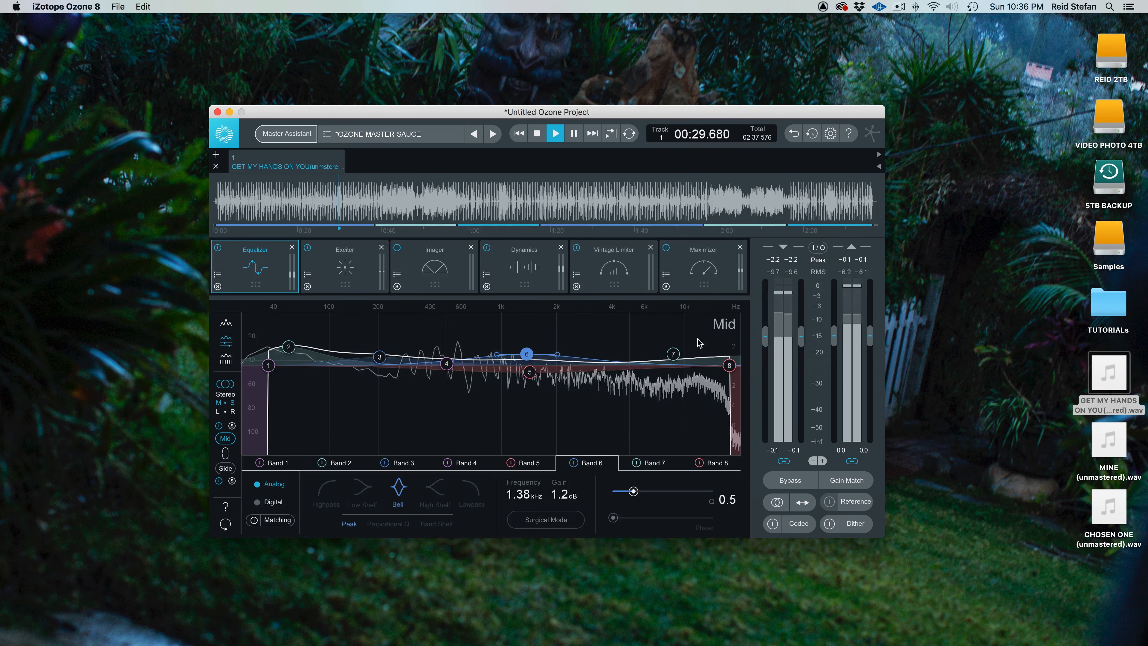
Set the Mid equalizer's band 7 high shelf to 1.6 dB at 8.59 kHz and the band 8 lowpass cutoff to 16.1 kHz
left_click(672, 355)
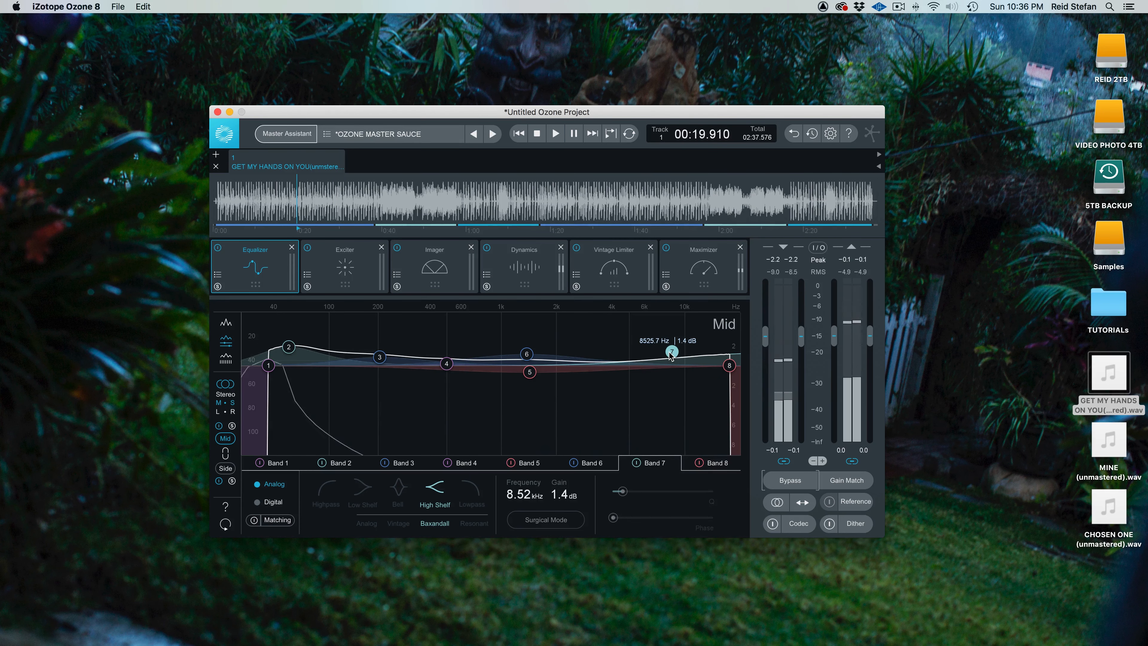
key("space")
left_click_drag(671, 354, 671, 351)
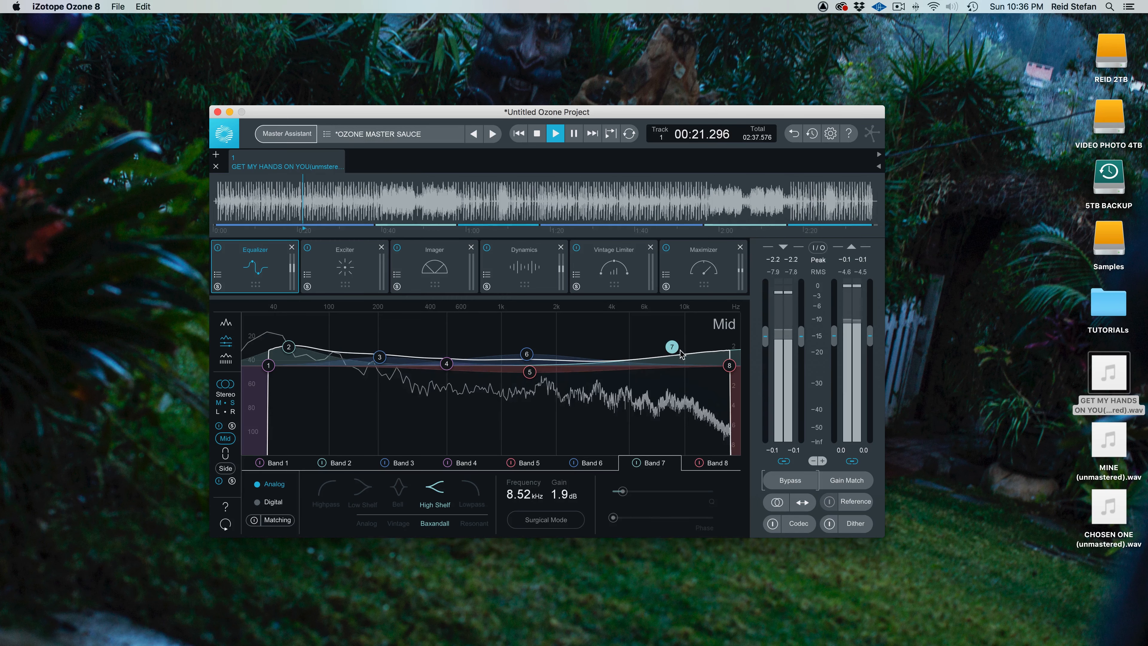
left_click_drag(733, 368, 726, 368)
key("space")
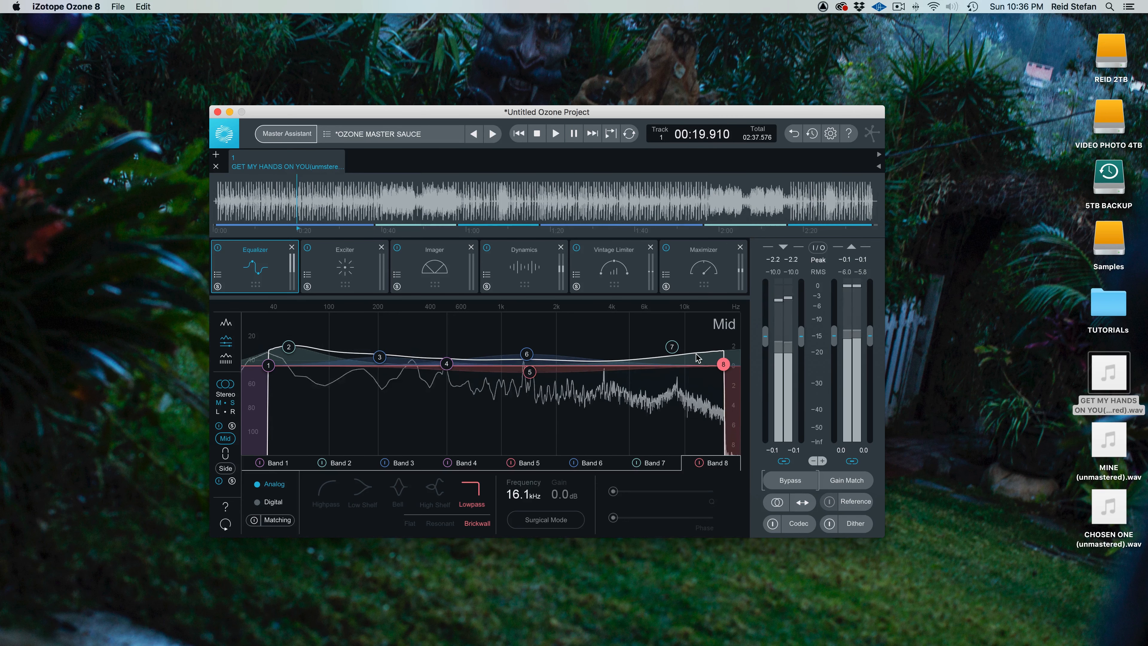
mouse_move(673, 347)
left_mouse_down()
mouse_move(685, 352)
mouse_move(675, 352)
left_mouse_up()
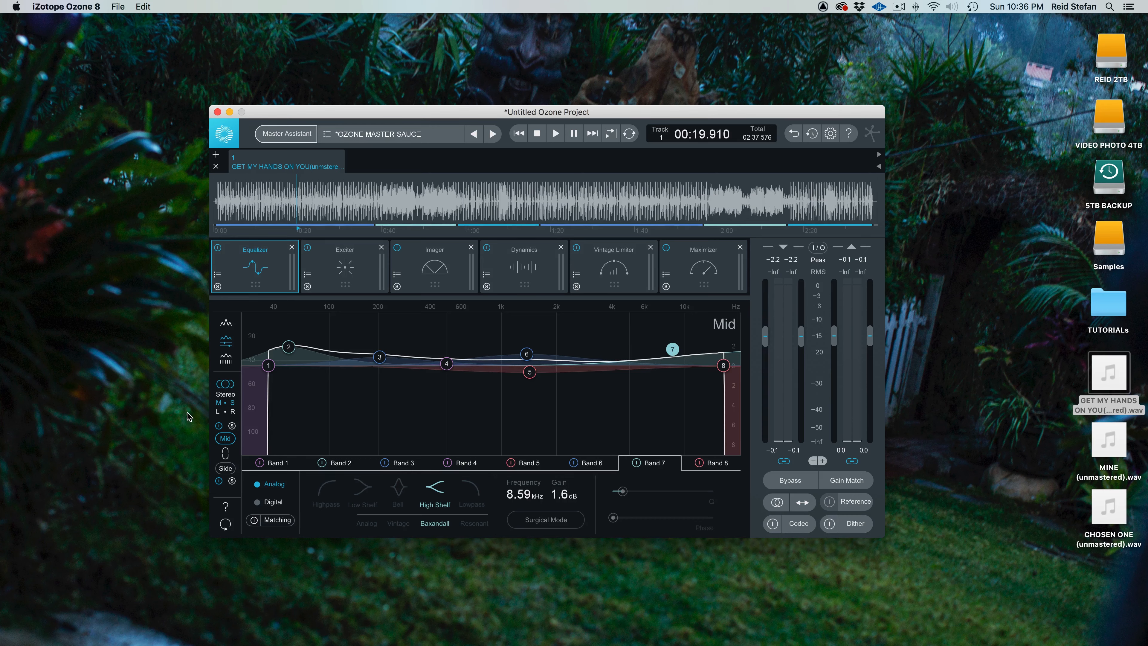
Switch the equalizer to the Side channel and lower its band 1 highpass cutoff to 48.6 Hz while listening
left_click(226, 469)
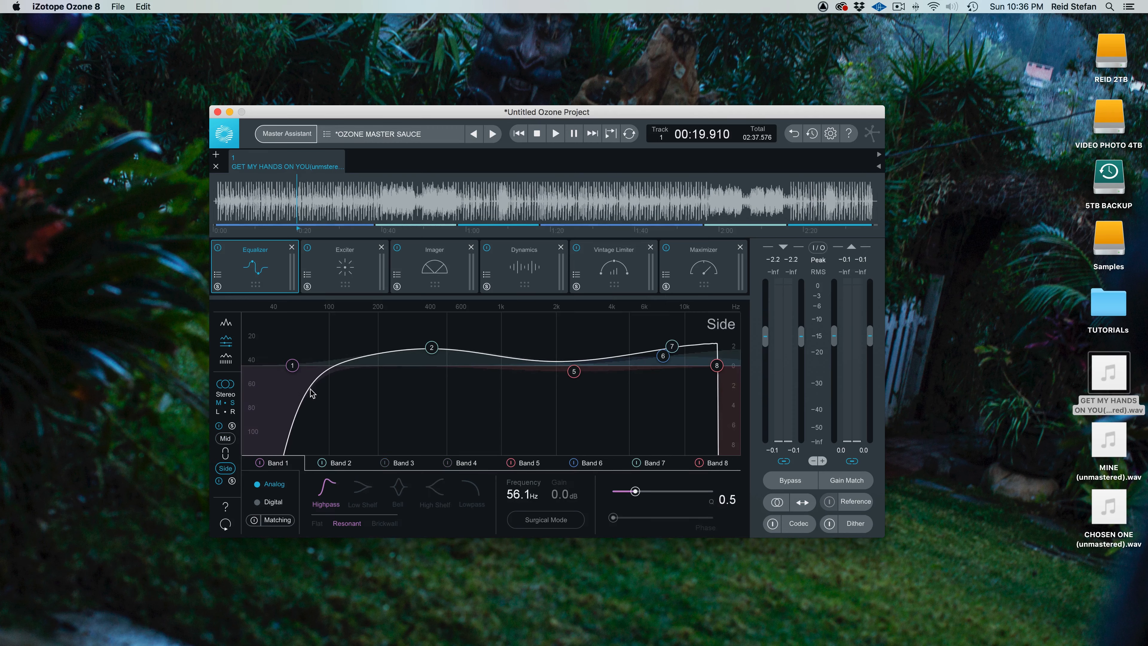
key("space")
left_click_drag(287, 364, 286, 364)
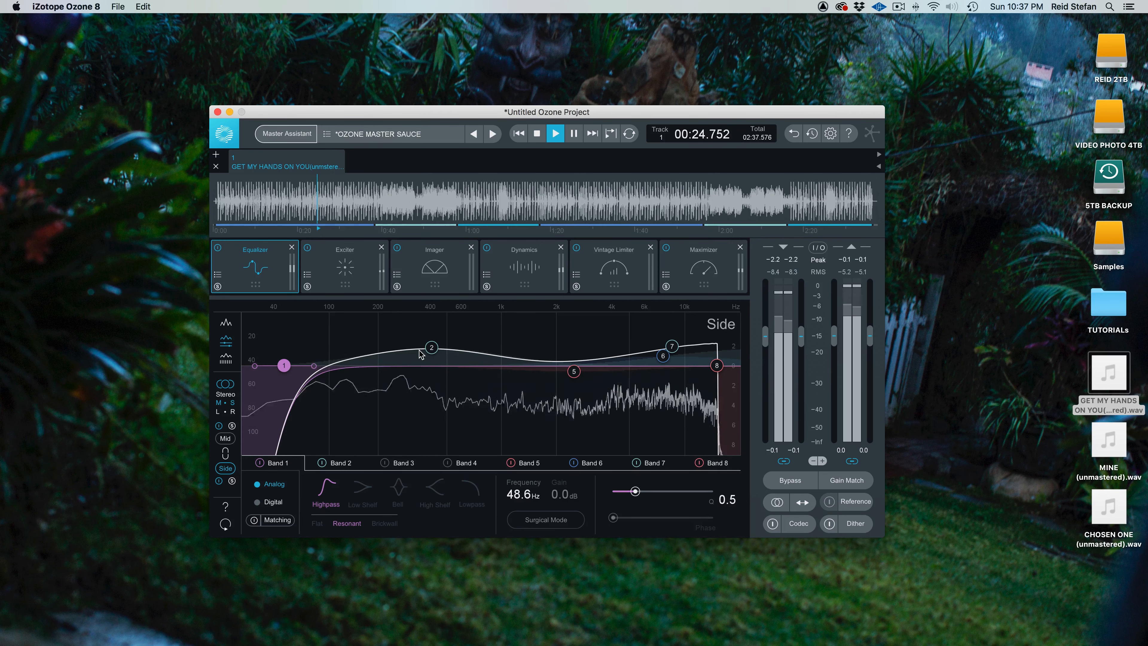
key("space")
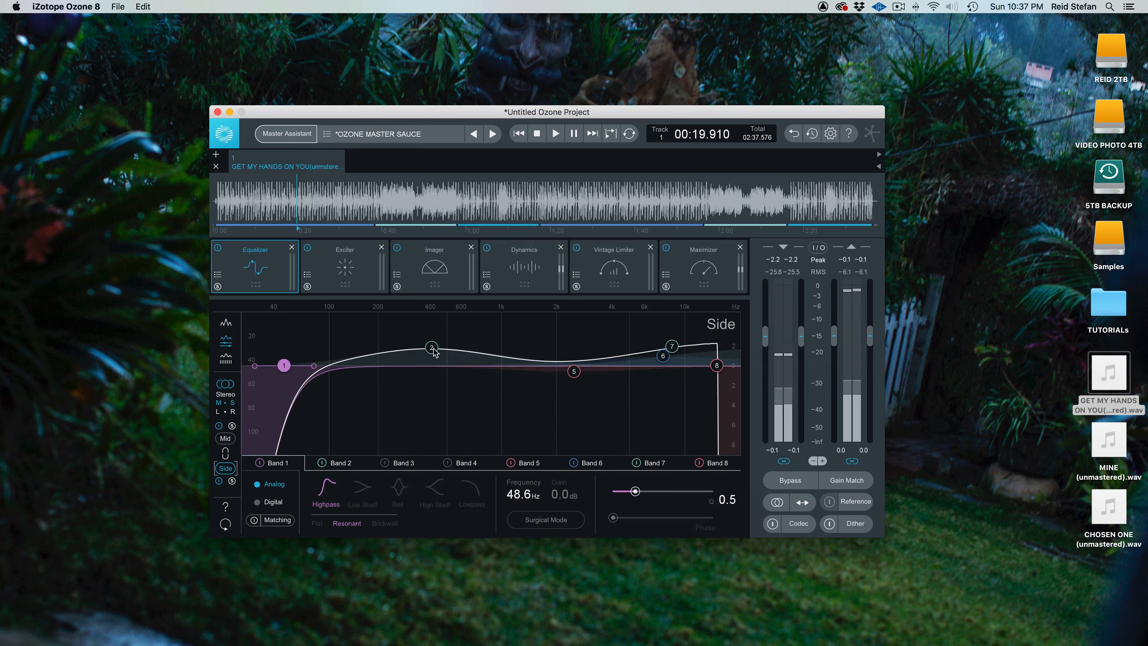
Move the Side equalizer's band 2 bell to 559.3 Hz with a 1.1 dB gain and audition the result
left_click(432, 348)
left_click_drag(432, 347, 456, 356)
key("space")
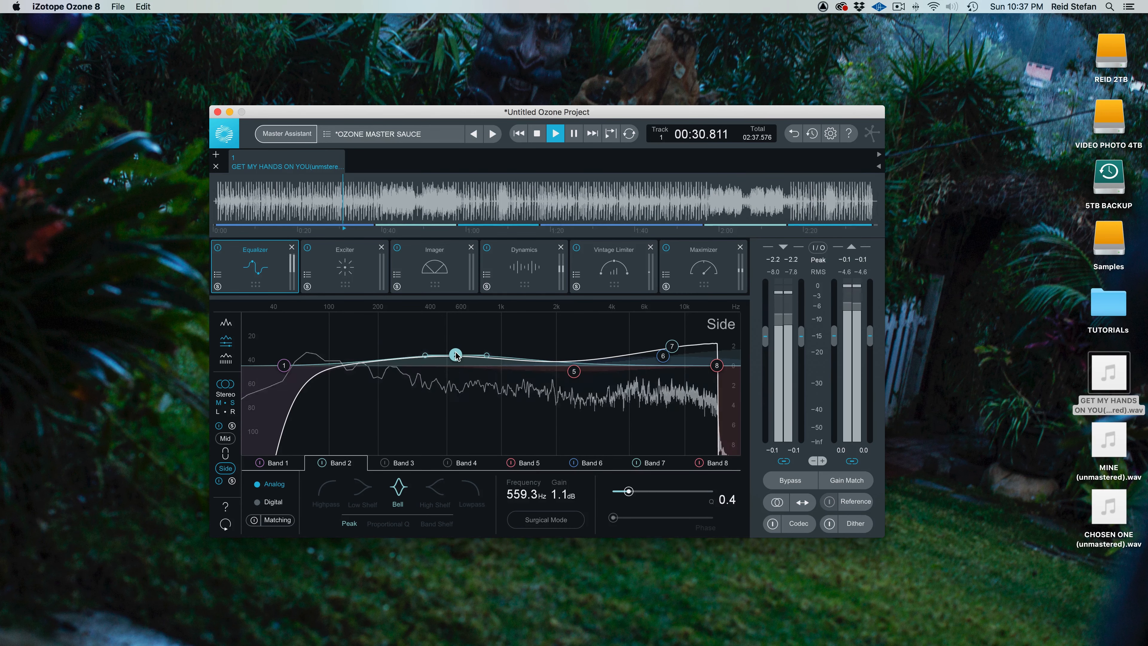
key("space")
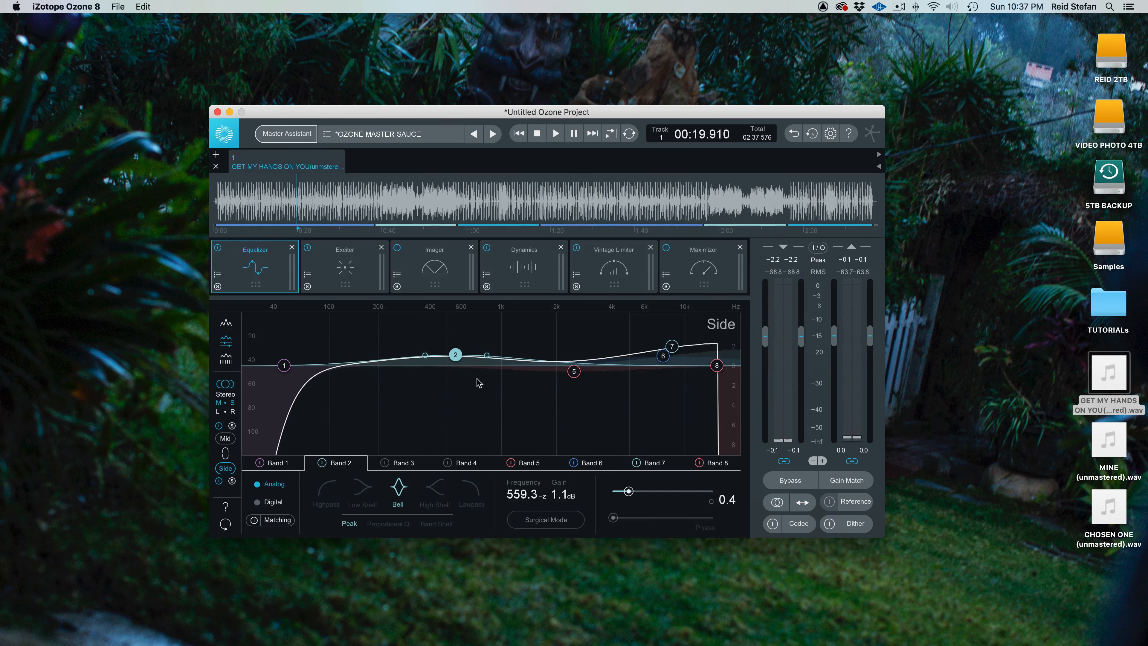
Raise the Side equalizer's band 7 high shelf to 2.4 dB and move its band 8 lowpass cutoff to 17.4 kHz
left_click_drag(674, 348, 675, 343)
key("space")
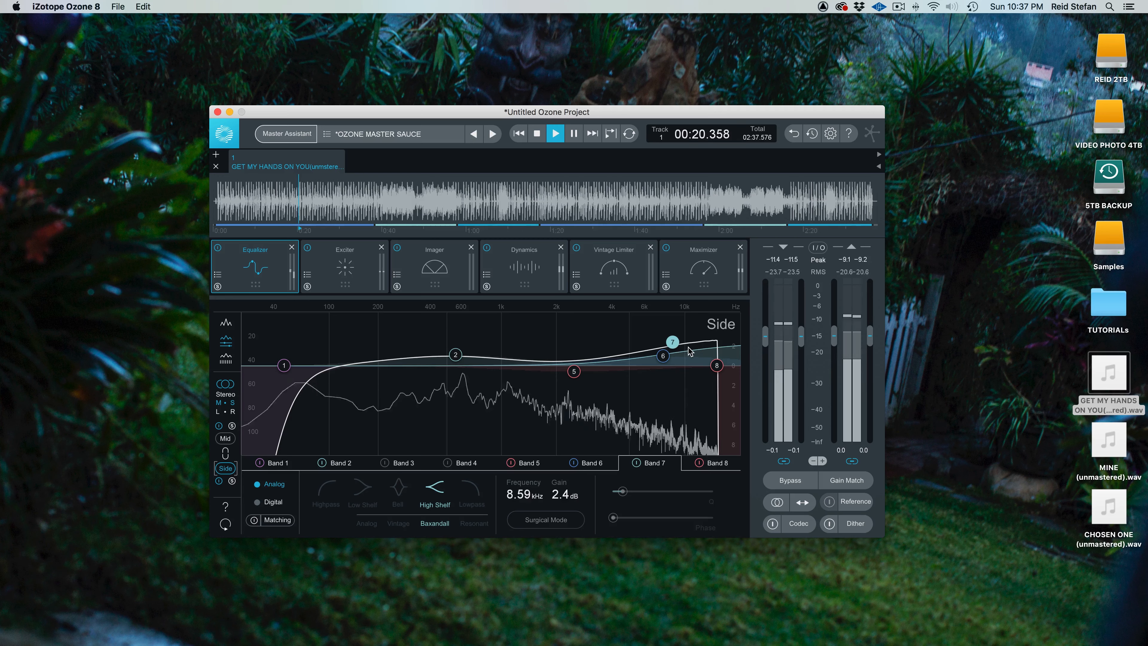
left_click(718, 366)
left_click_drag(720, 369, 733, 365)
key("space")
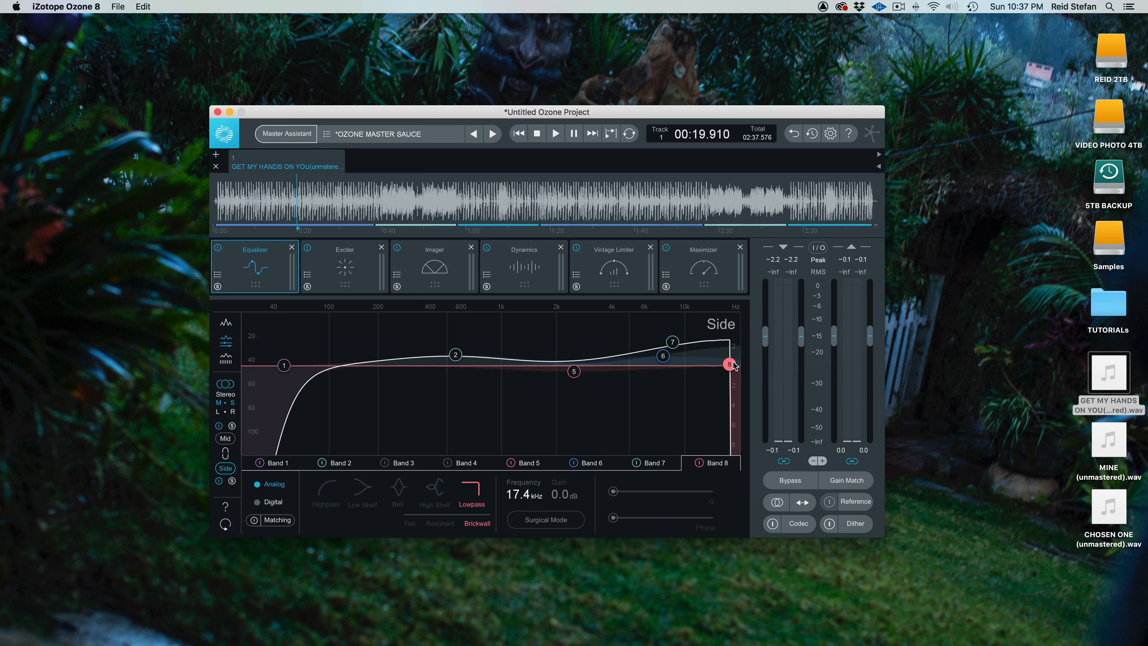
Adjust the Side equalizer's band 7 high shelf to 1.8 dB at 9.18 kHz while listening
key("space")
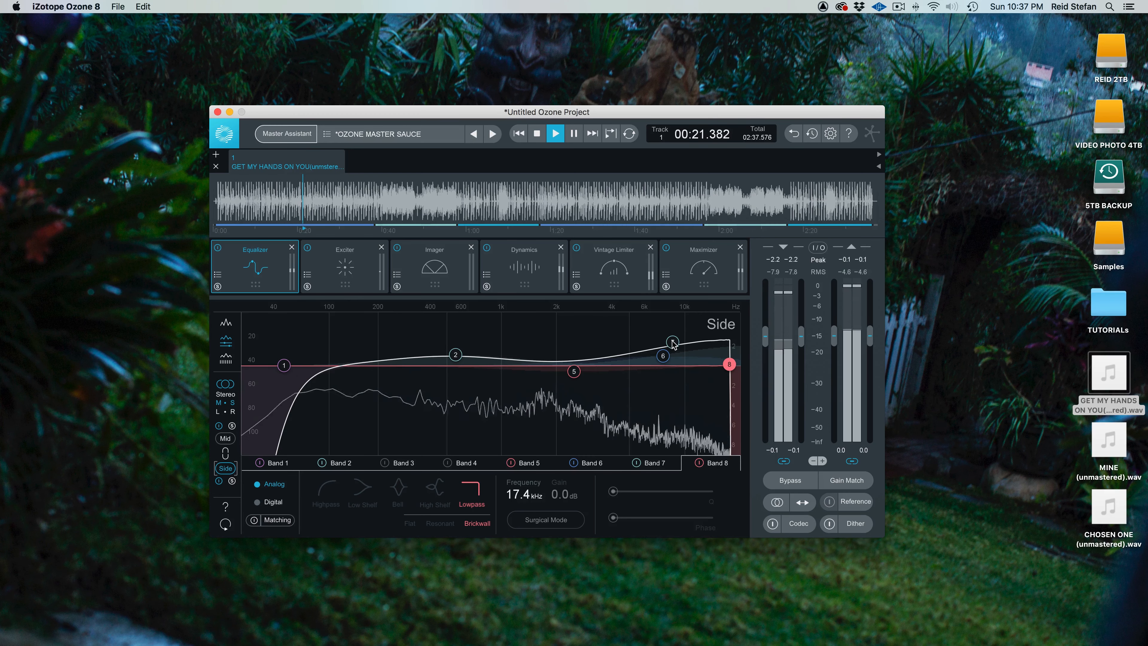
mouse_move(673, 342)
left_mouse_down()
mouse_move(677, 359)
mouse_move(678, 348)
left_mouse_up()
key("space")
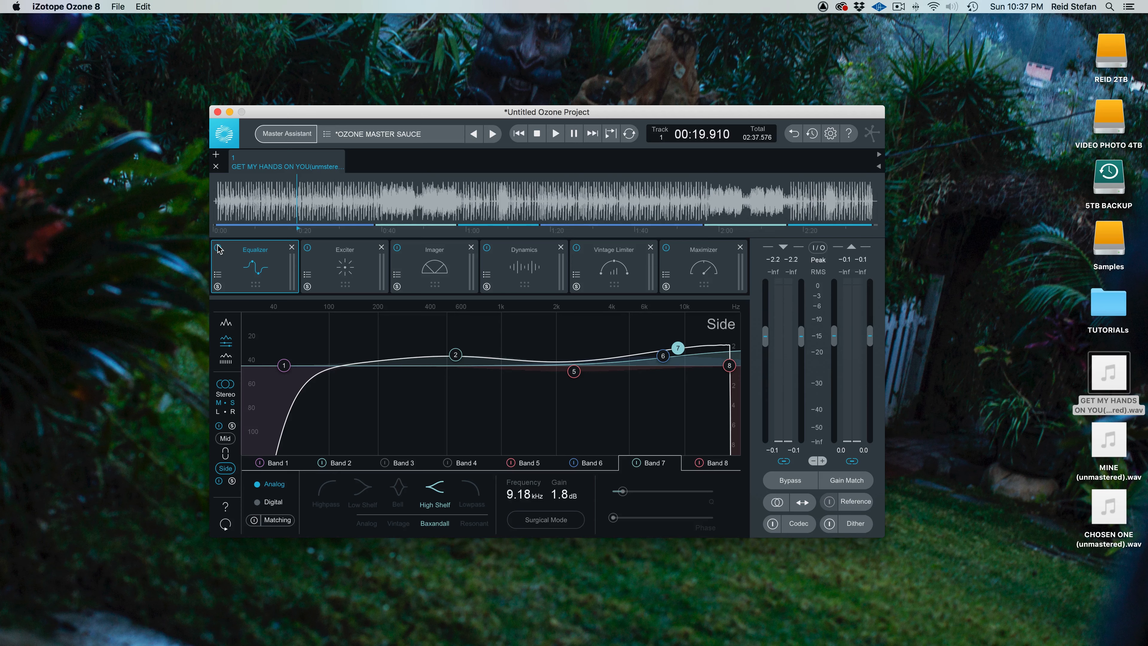
Compare the track with the Equalizer module bypassed and re-enabled during playback
key("space")
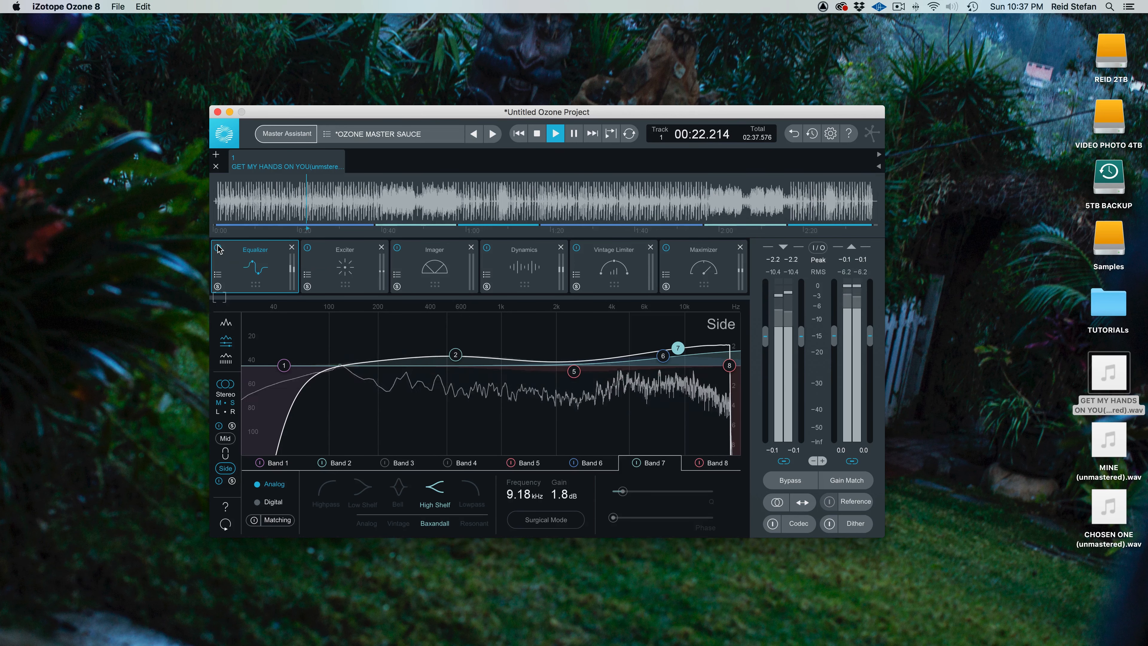
left_click(218, 248)
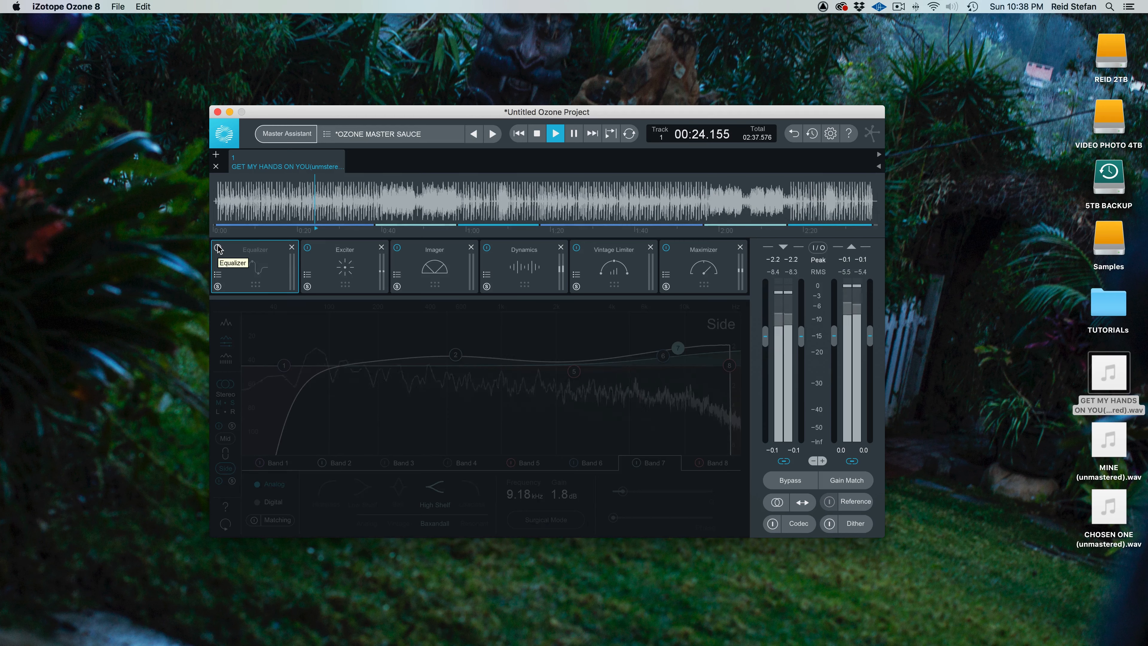
left_click(218, 248)
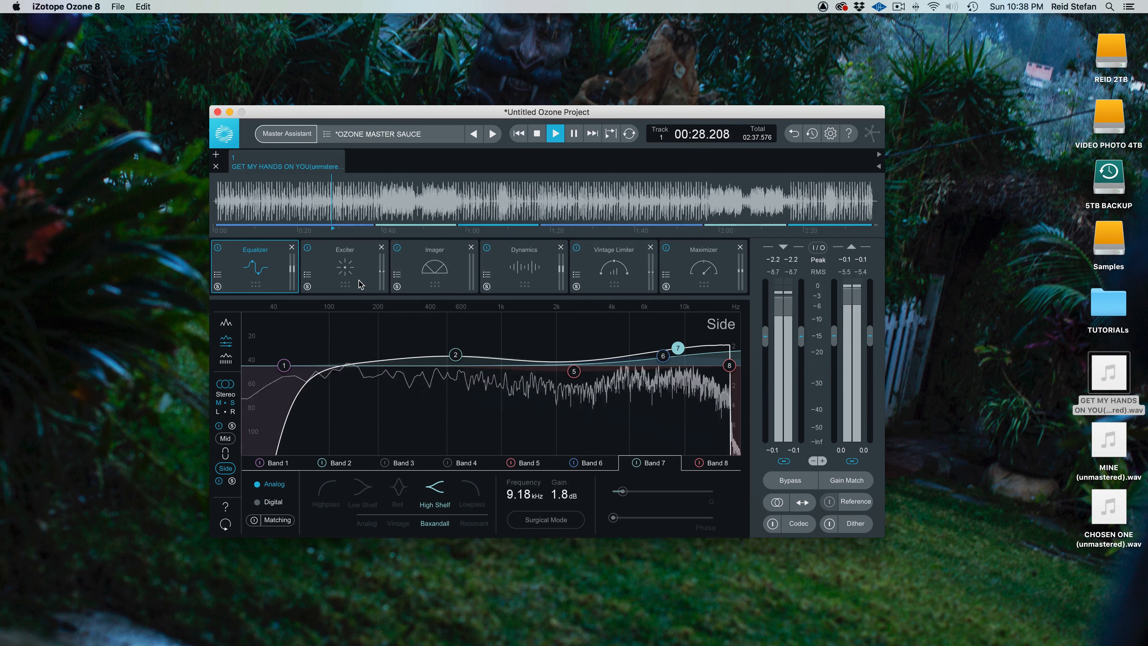
key("space")
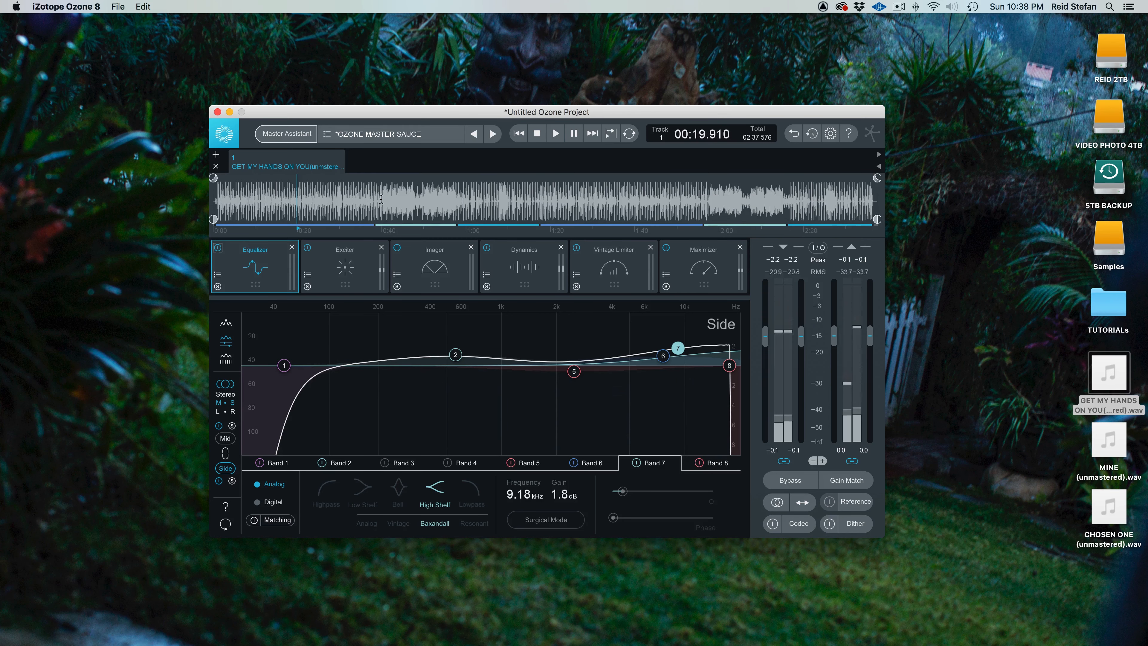
Audition the track from about 0:39.6 and open the Exciter module's Mid settings
left_click(381, 206)
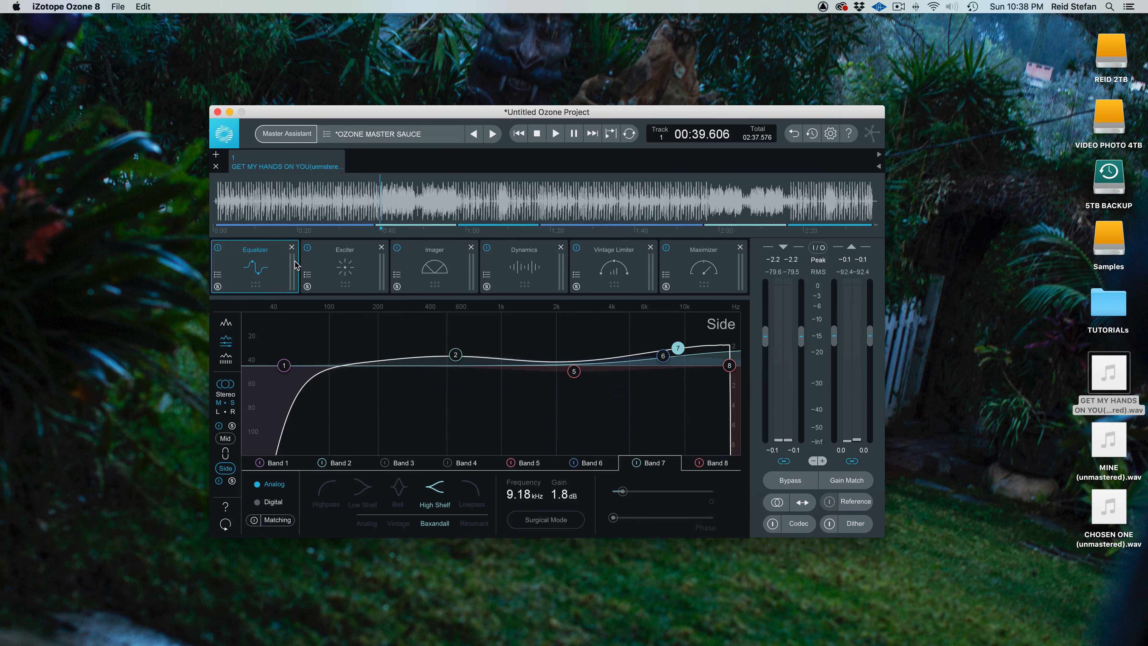
left_click(308, 248)
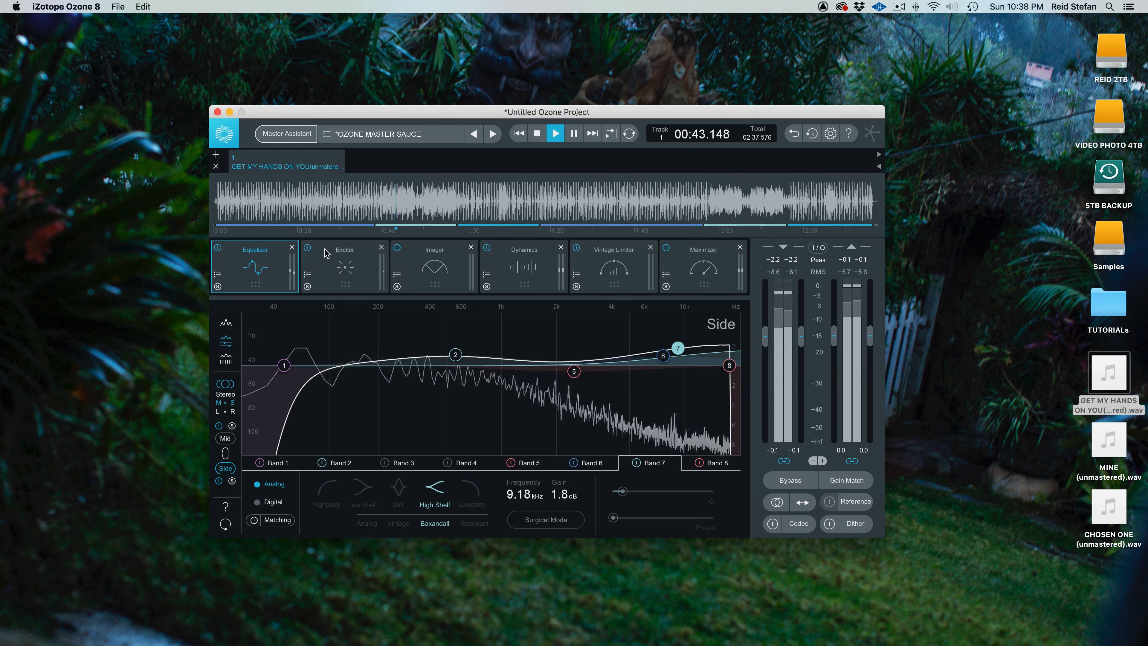
left_click(334, 272)
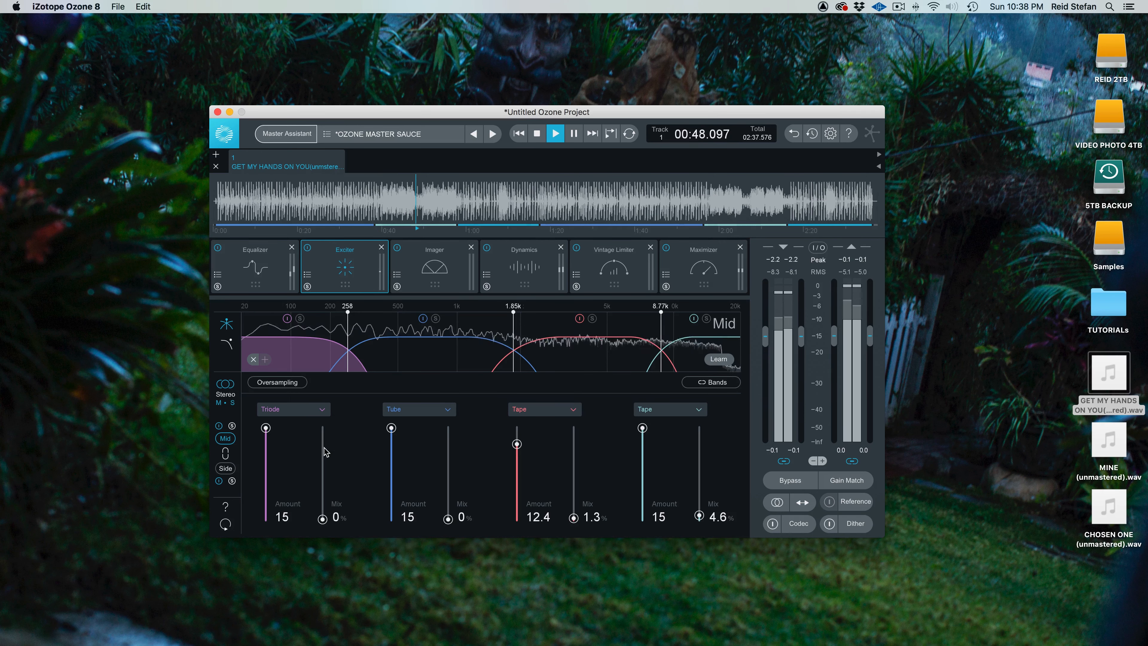
key("space")
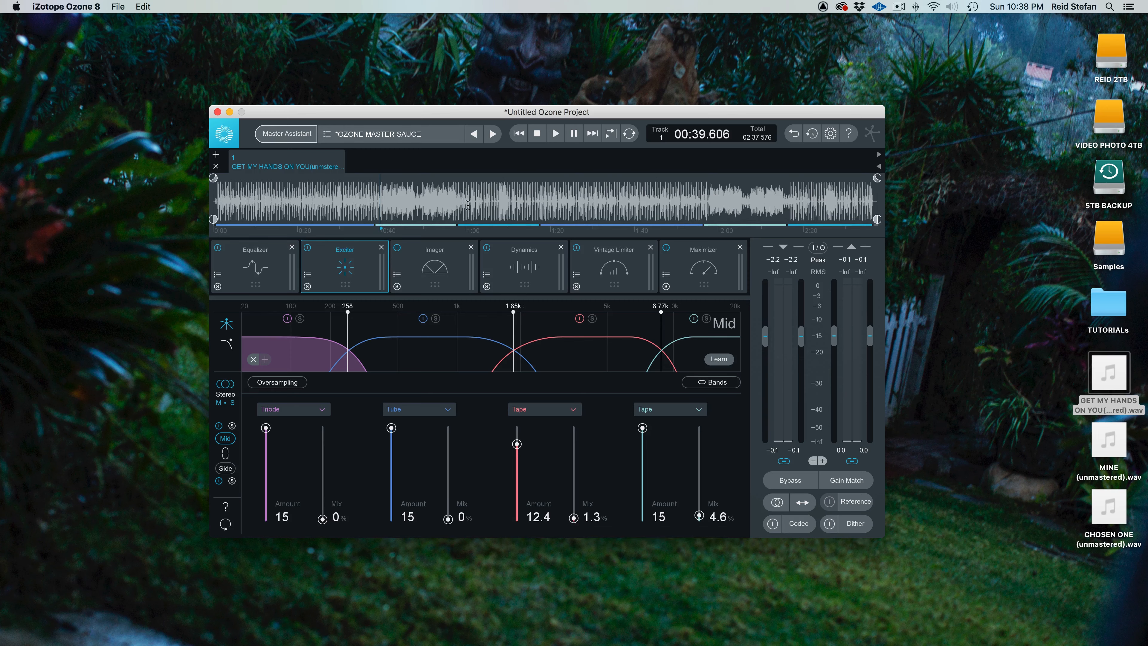
Play from about 1:00 and set the Mid exciter's fourth band mix to 2.0% and third band mix to 3.3%
left_click(465, 190)
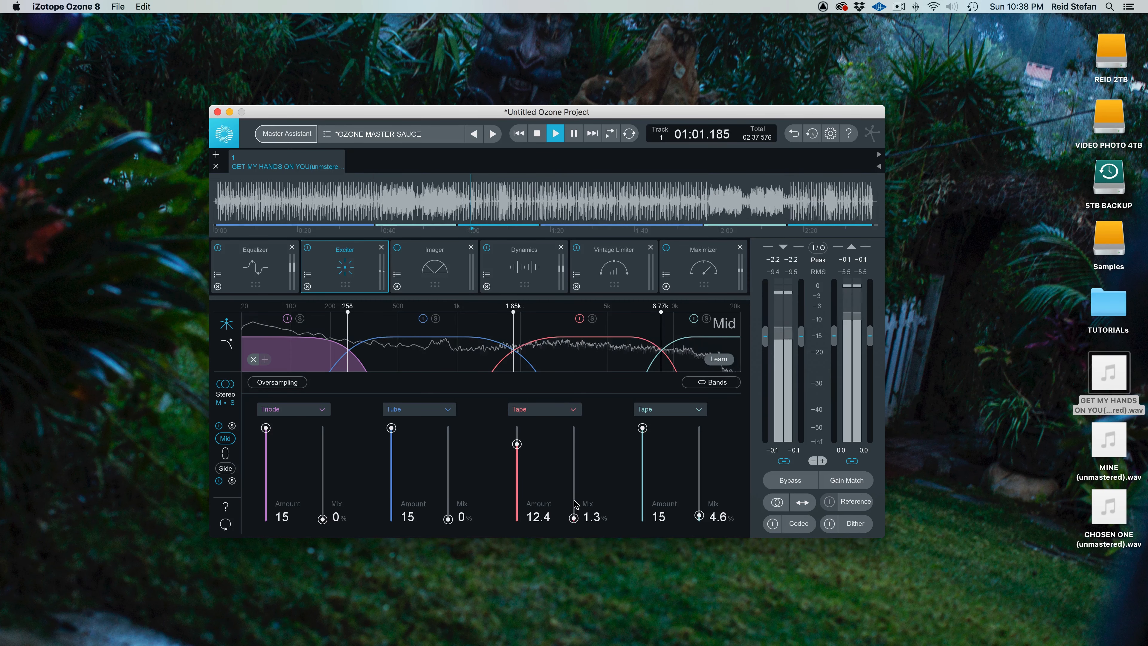
mouse_move(699, 516)
left_mouse_down()
mouse_move(710, 457)
mouse_move(709, 519)
left_mouse_up()
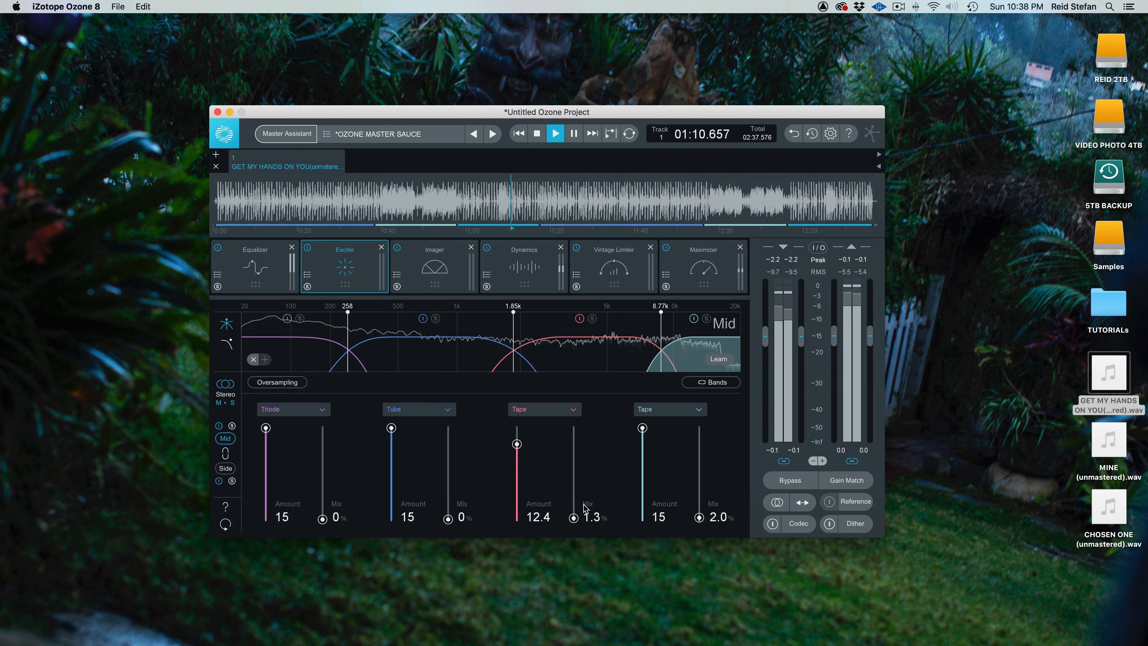
key("space")
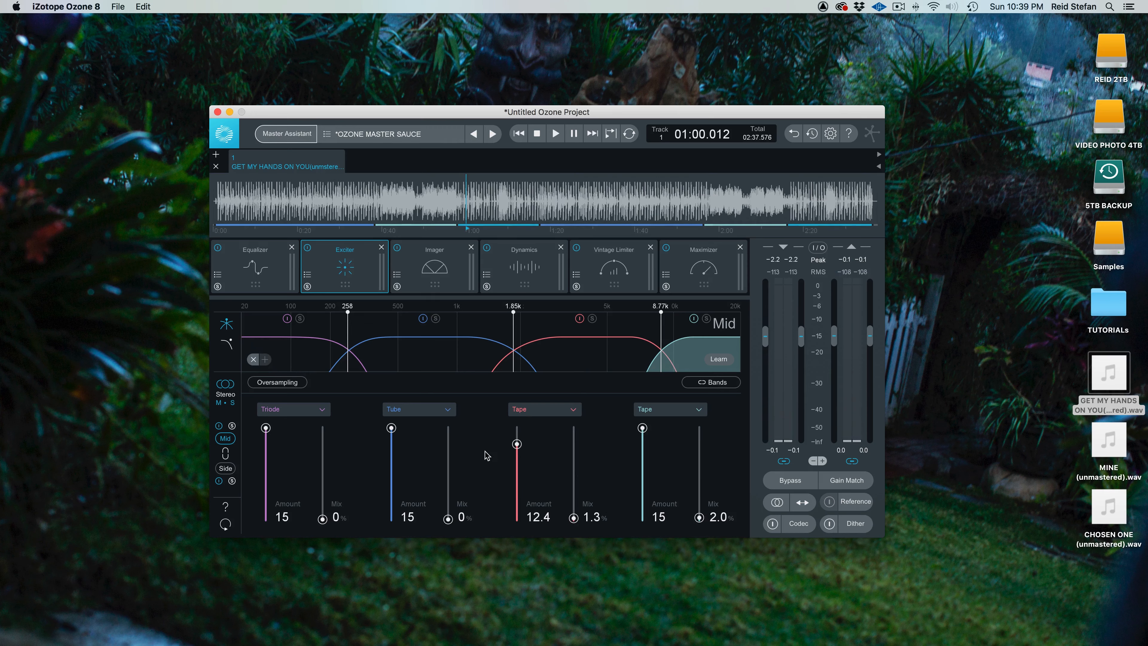
key("space")
mouse_move(575, 519)
left_mouse_down()
mouse_move(572, 439)
mouse_move(575, 519)
left_mouse_up()
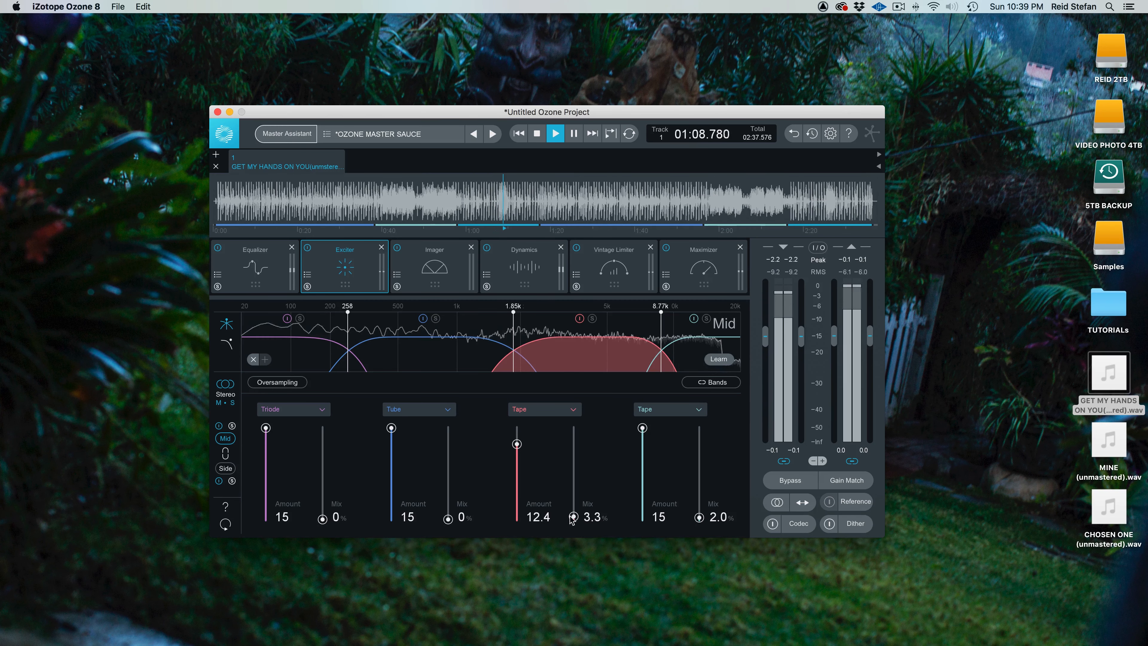
Set the Mid exciter's second band mix to 5.2% and, after trying the first band at 100%, set it to 6.5%
mouse_move(448, 519)
left_mouse_down()
mouse_move(448, 428)
mouse_move(448, 517)
left_mouse_up()
left_click_drag(323, 520, 323, 516)
left_click_drag(321, 455, 317, 377)
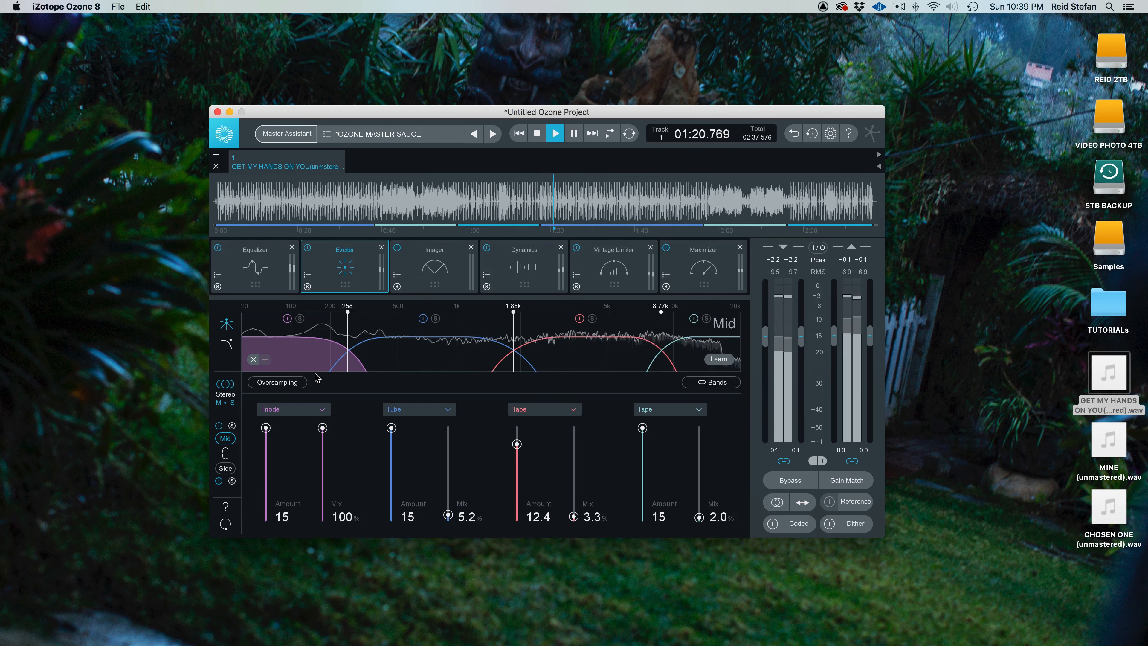
left_click_drag(323, 428, 323, 514)
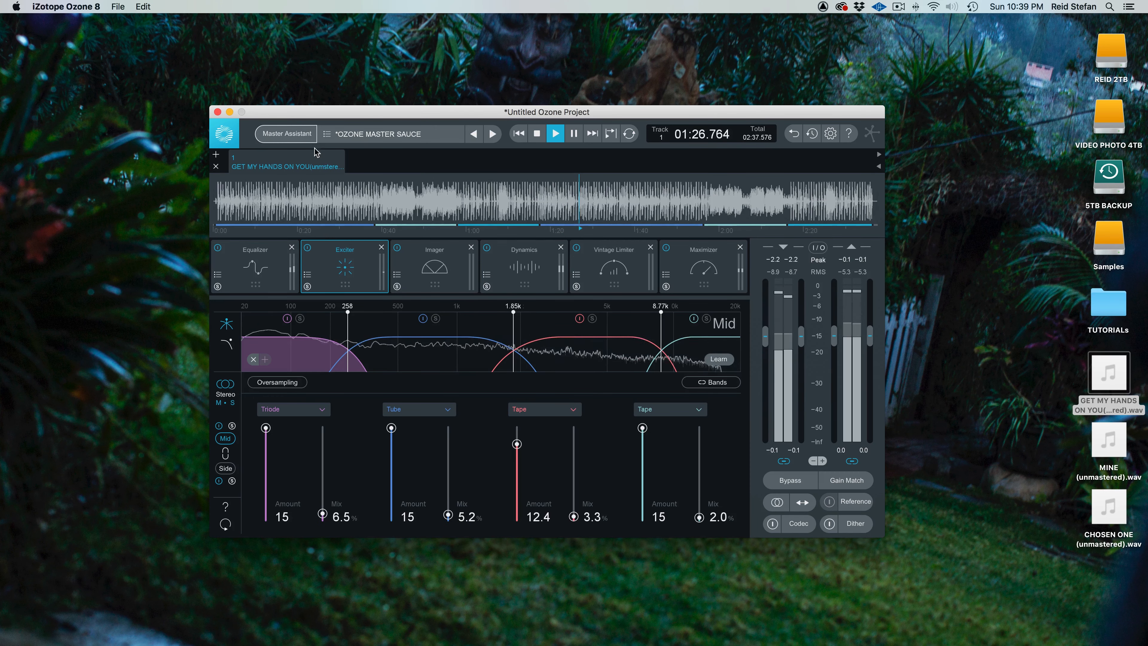
Compare the track with the Exciter module bypassed and re-enabled, and stop playback
left_click(307, 248)
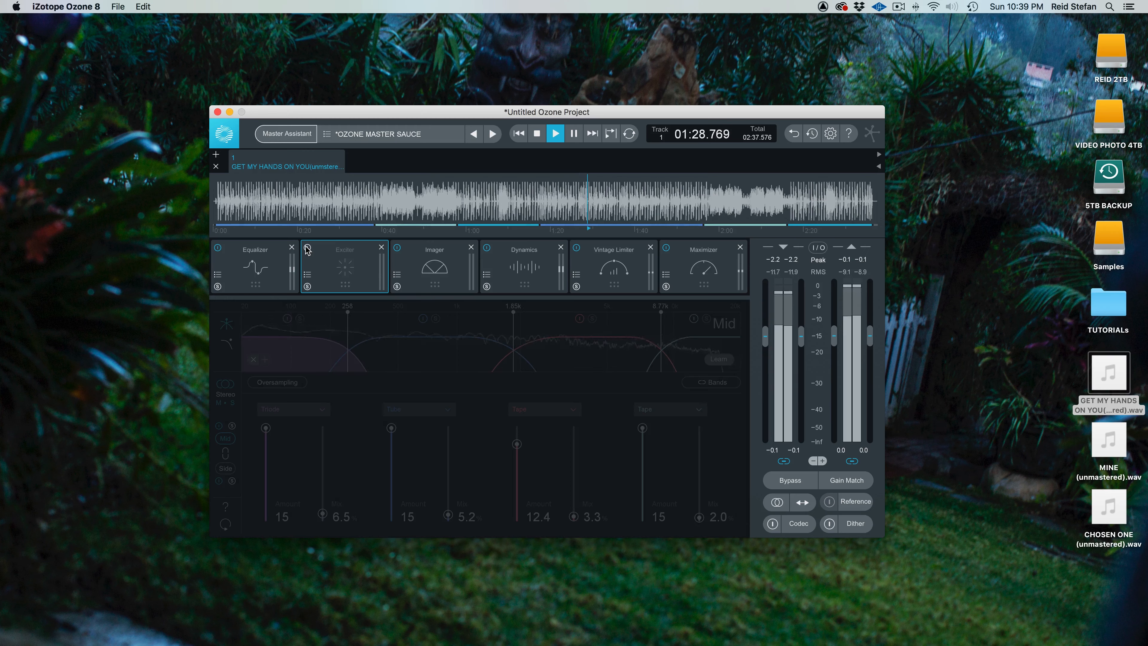
left_click(307, 248)
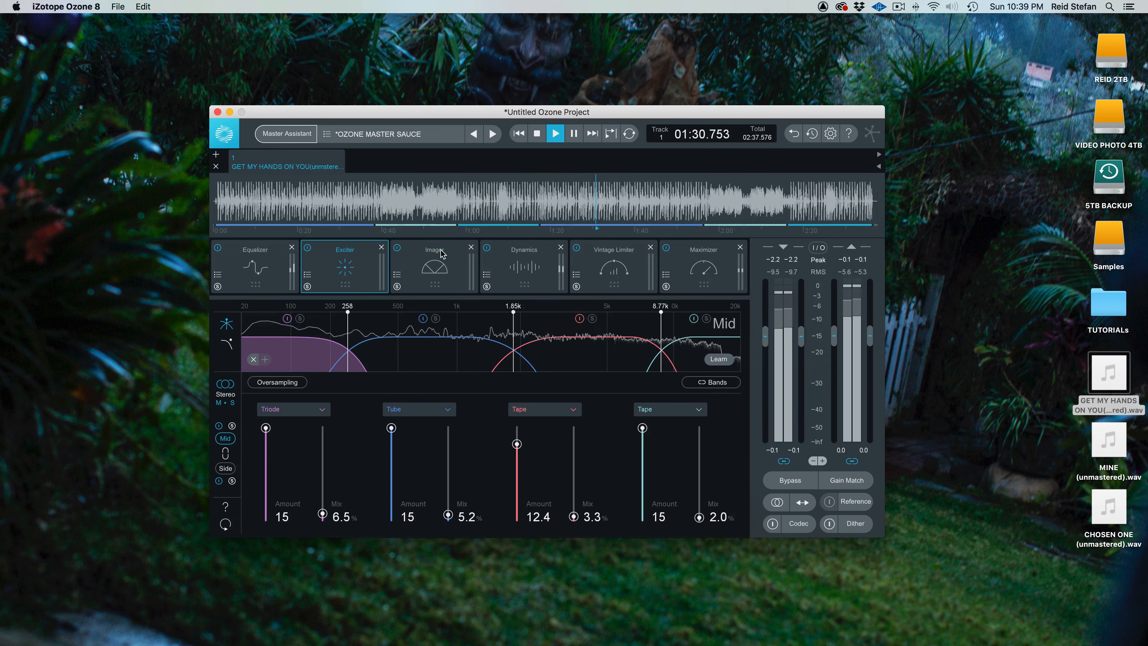
key("space")
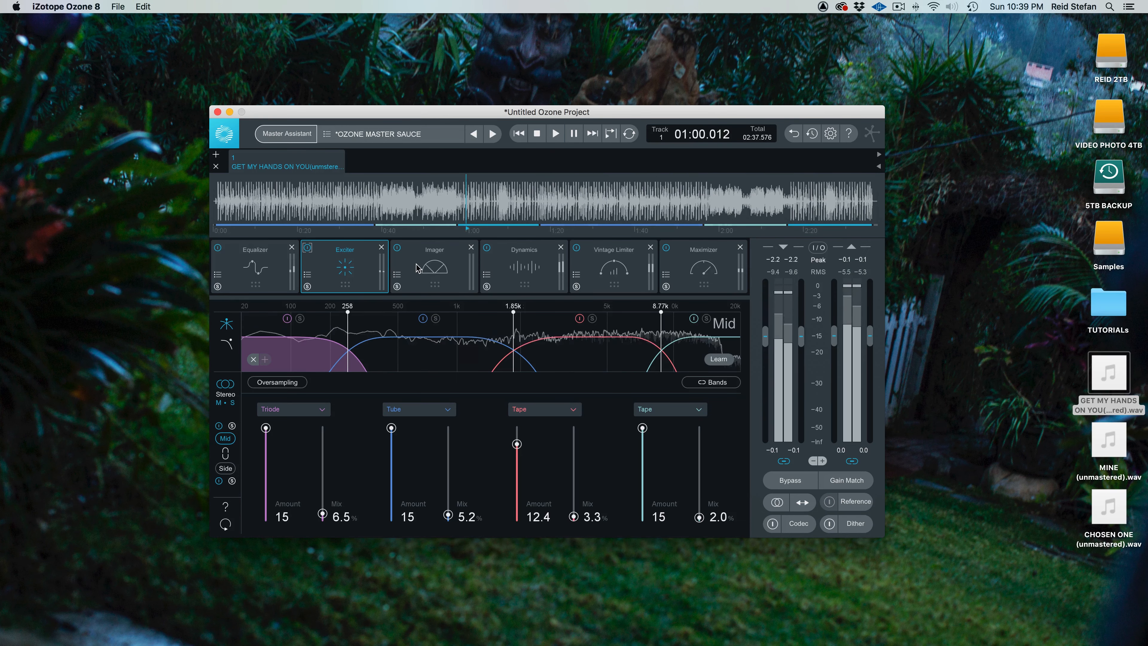
Set the Side exciter's second band mix to 5.9% and fourth band mix to 9.8% during playback, and recheck the Mid settings
left_click(222, 468)
key("space")
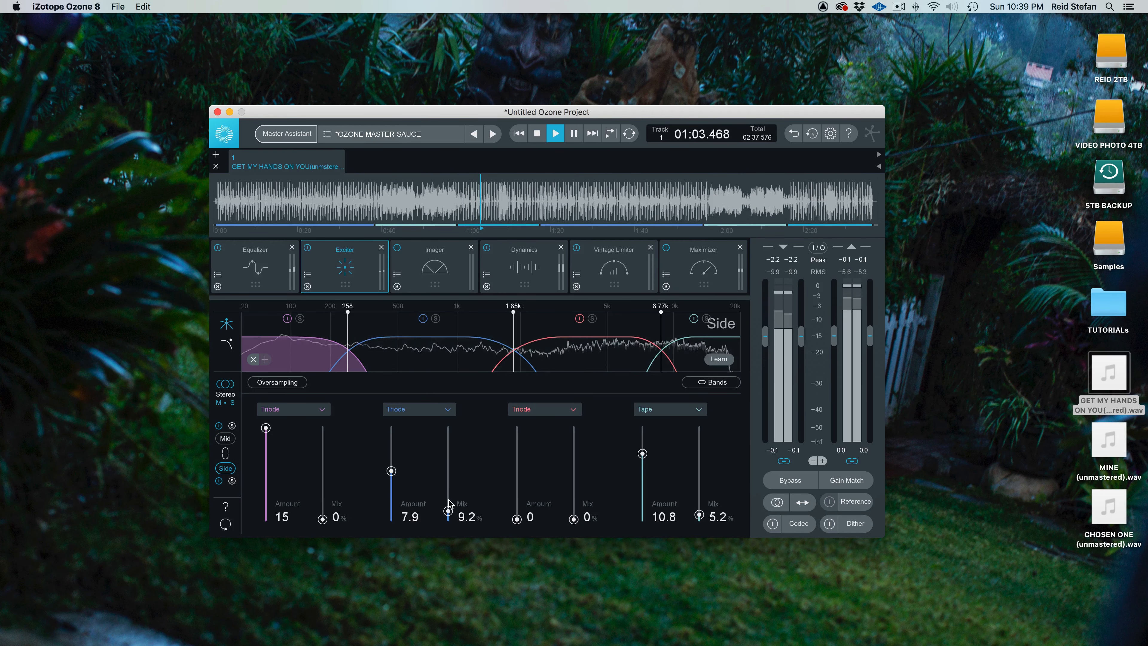
mouse_move(448, 511)
left_mouse_down()
mouse_move(445, 420)
mouse_move(437, 522)
mouse_move(449, 514)
left_mouse_up()
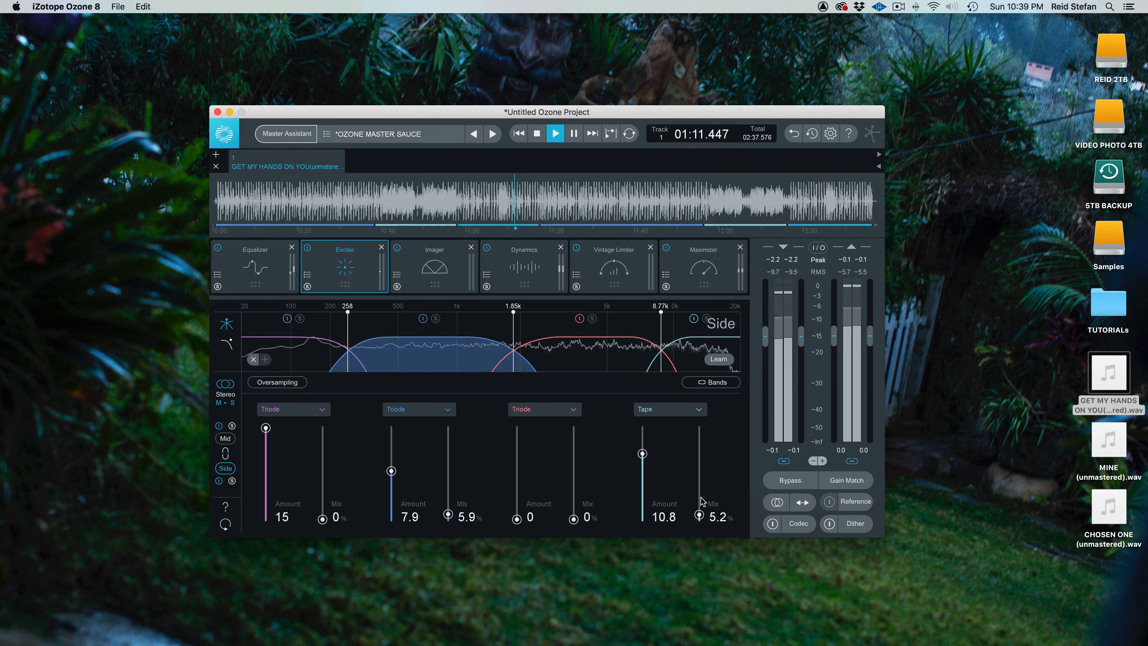
mouse_move(700, 514)
left_mouse_down()
mouse_move(716, 411)
mouse_move(703, 514)
left_mouse_up()
key("space")
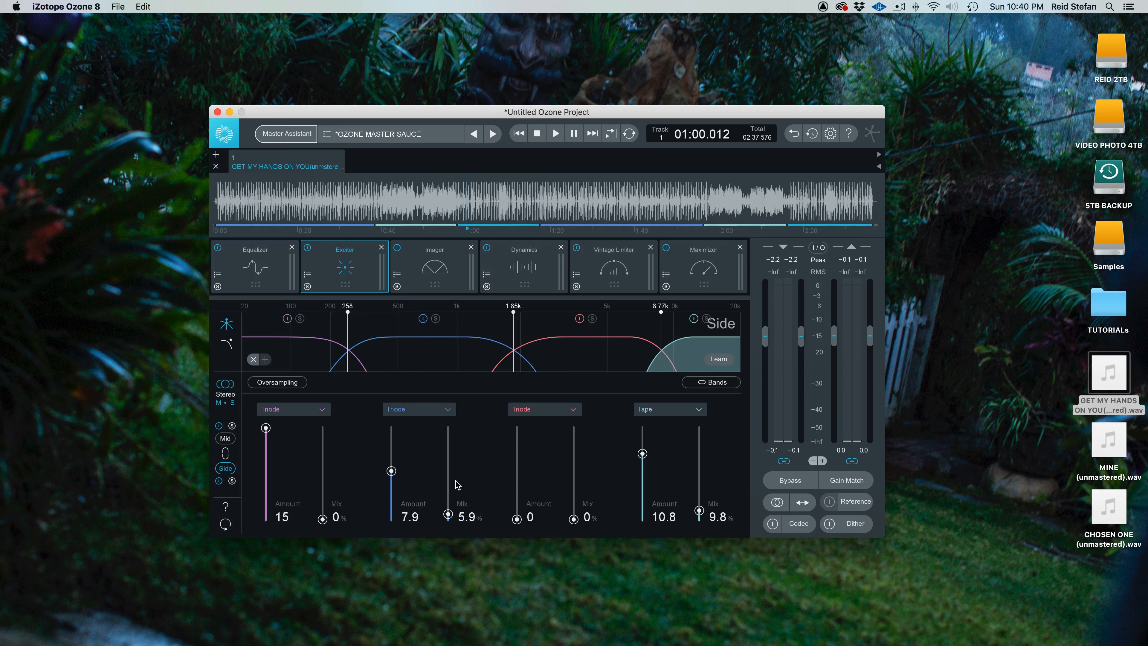
left_click(227, 439)
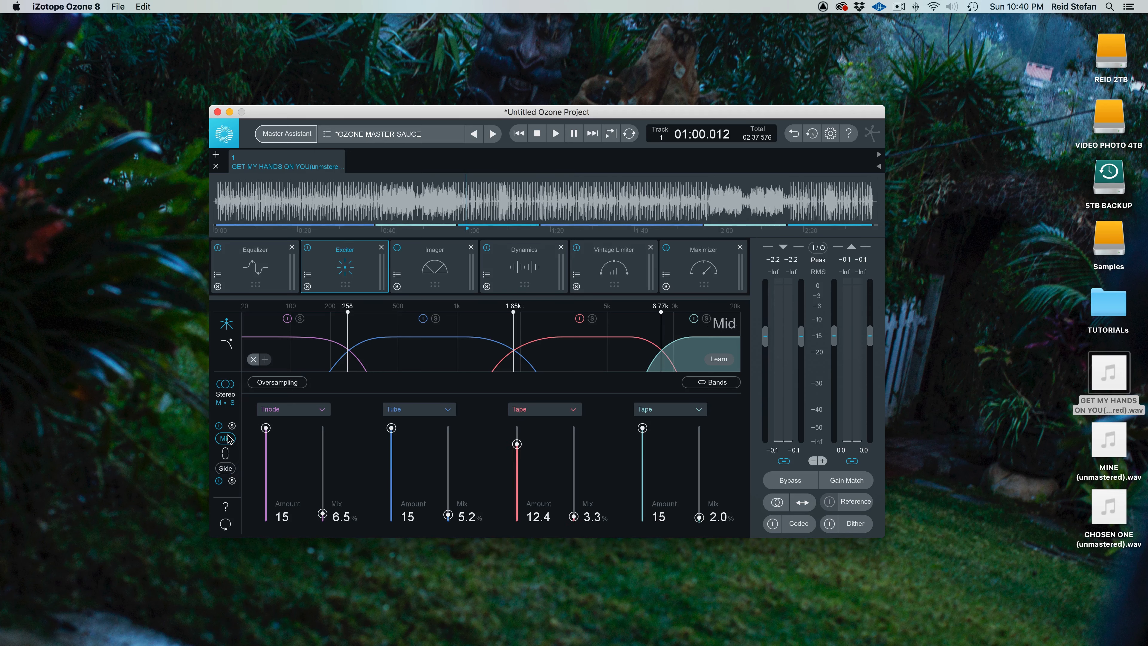
left_click(224, 469)
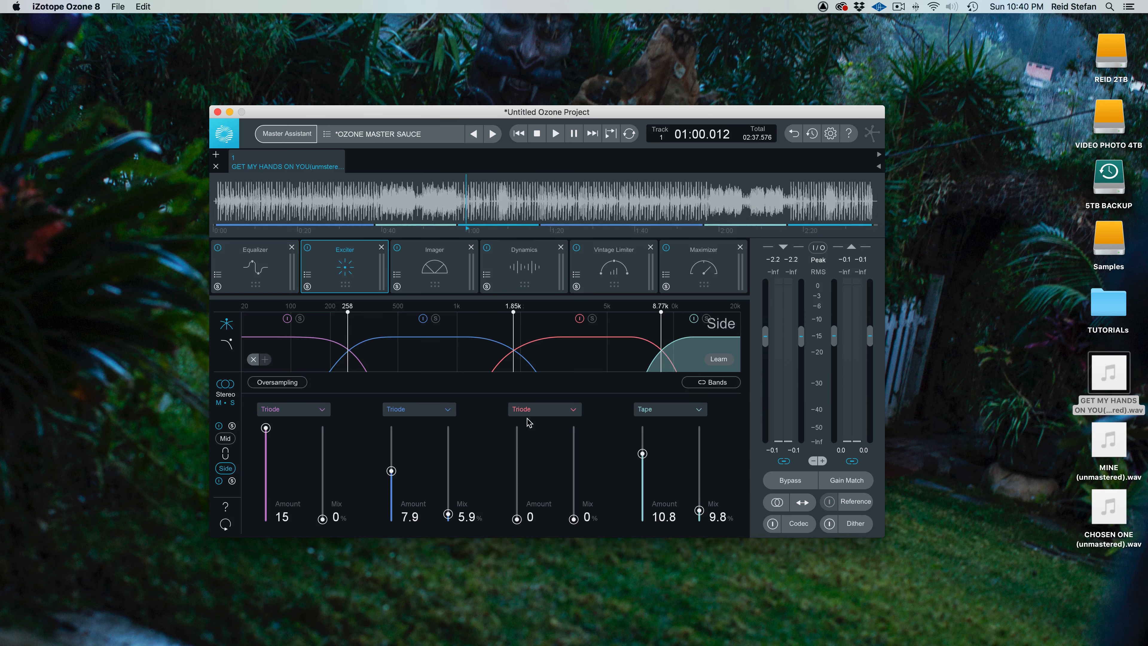
Open the Imager module, audition the track through it, and check the options for its highest band
left_click(431, 273)
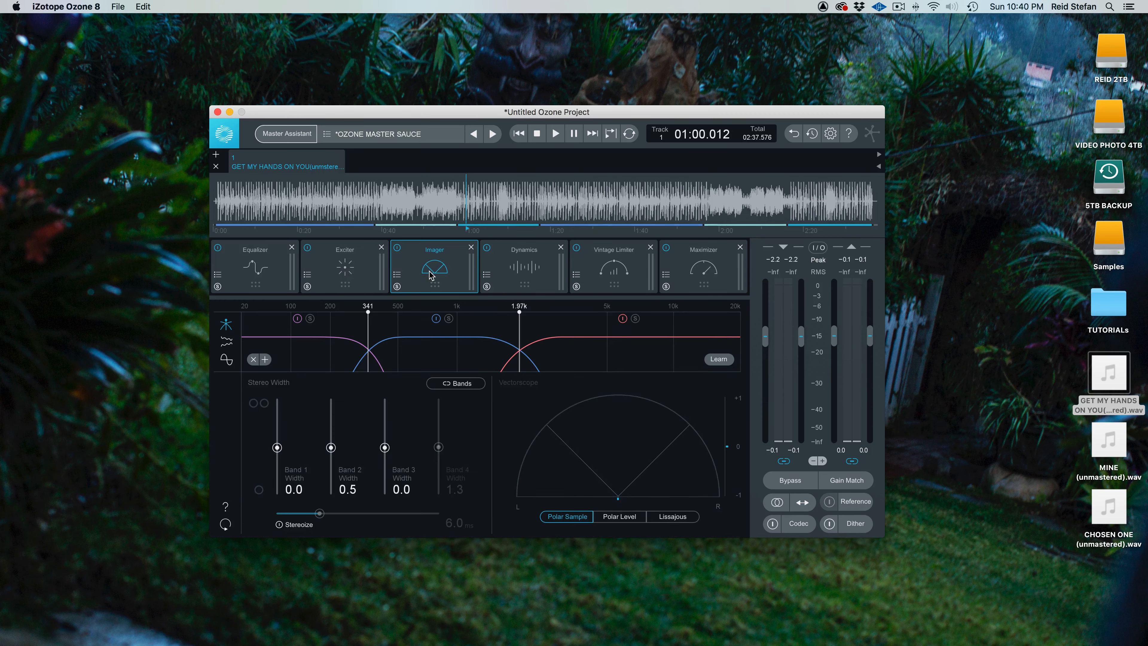
key("space")
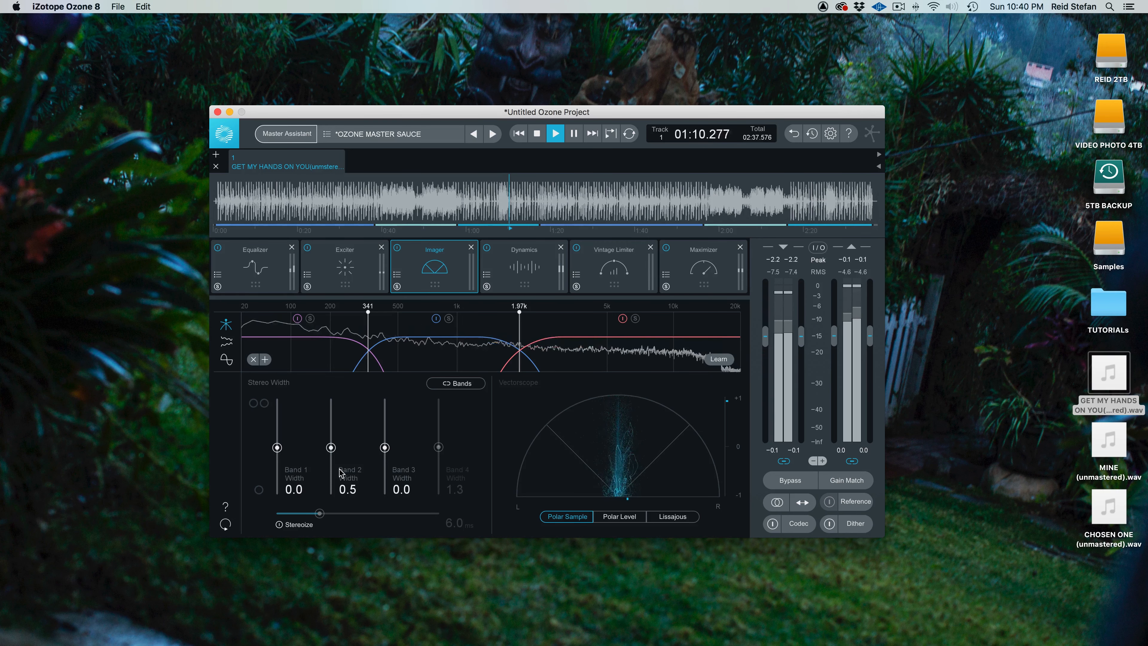
key("space")
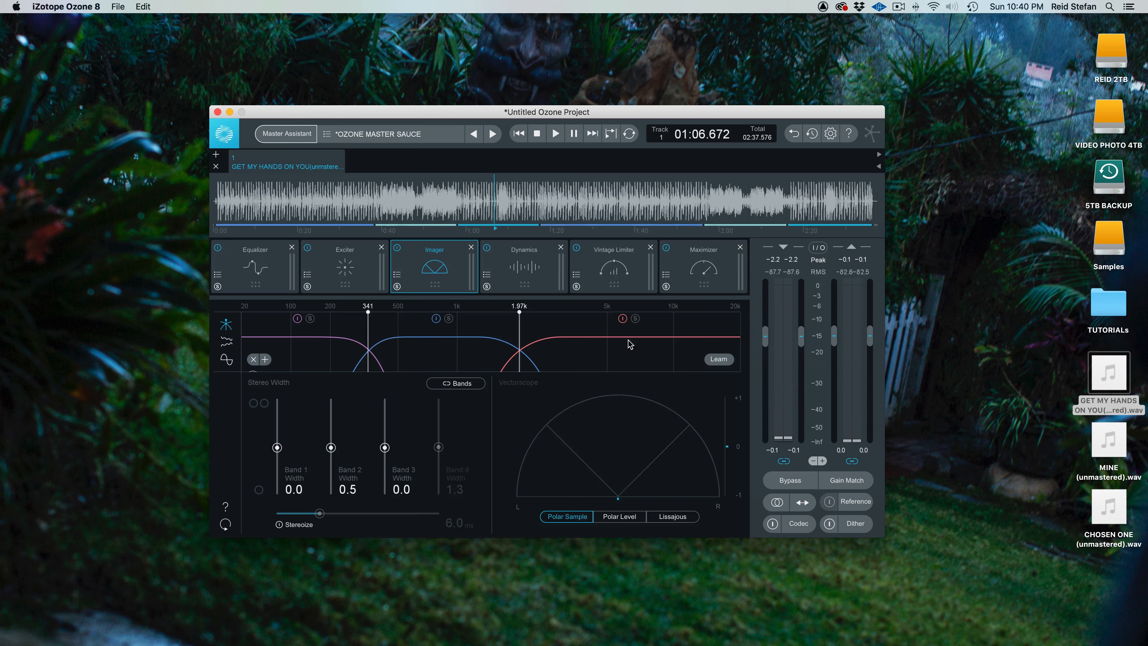
right_click(712, 335)
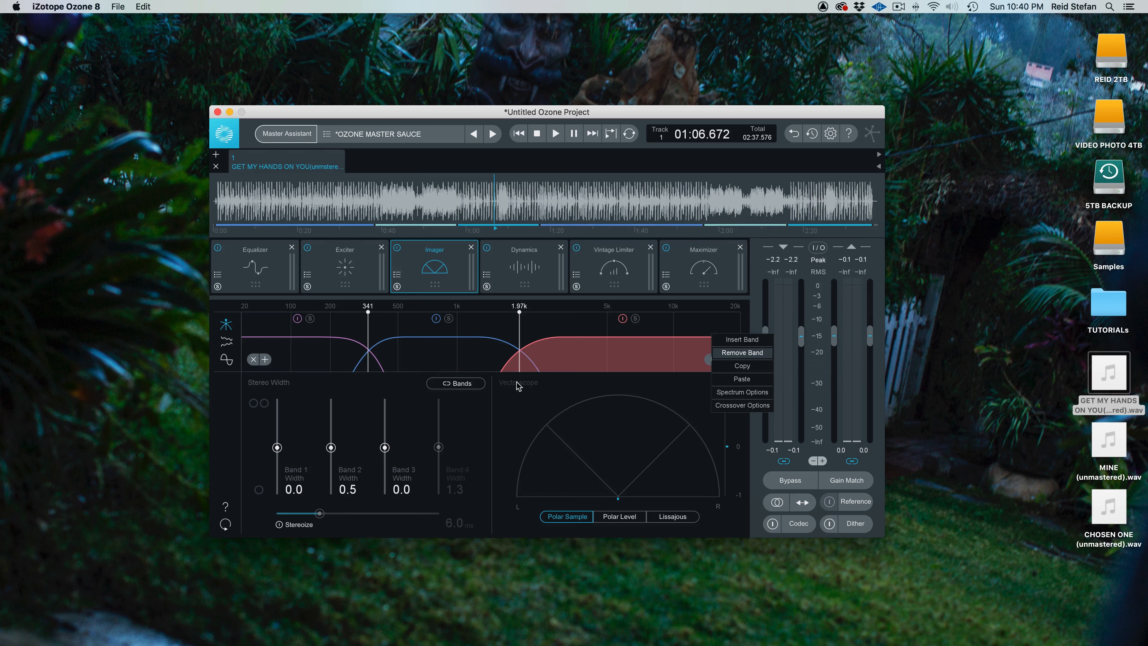
left_click(511, 422)
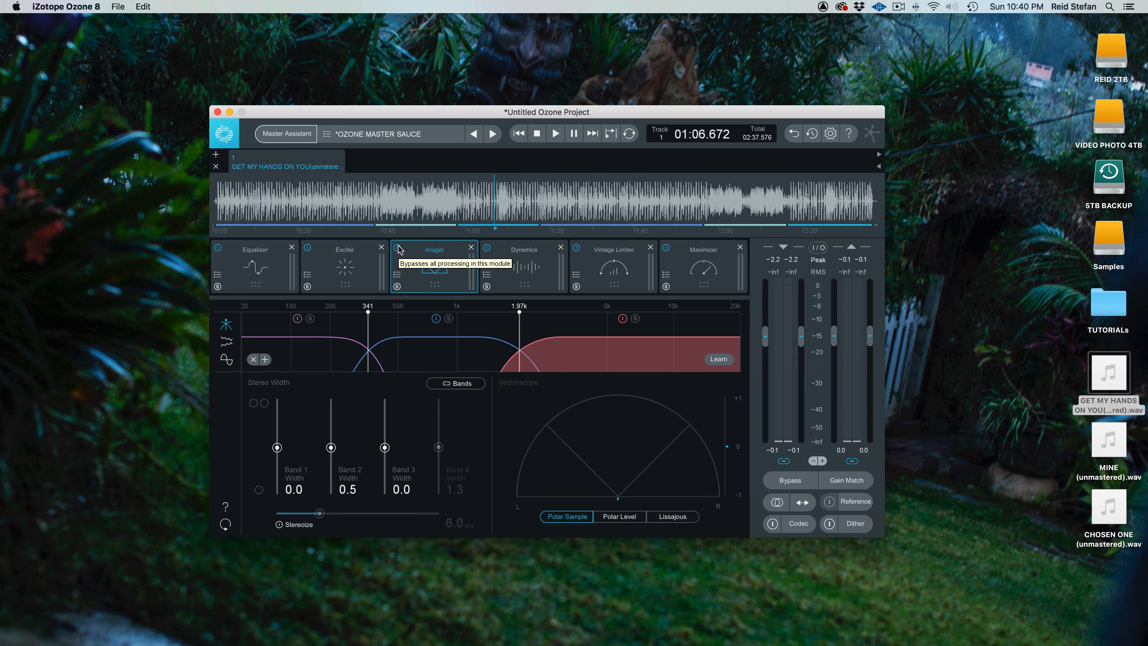
Play the track from about 0:24 and repeatedly compare it with the Imager module bypassed and enabled, stopping playback when finished
left_click(315, 190)
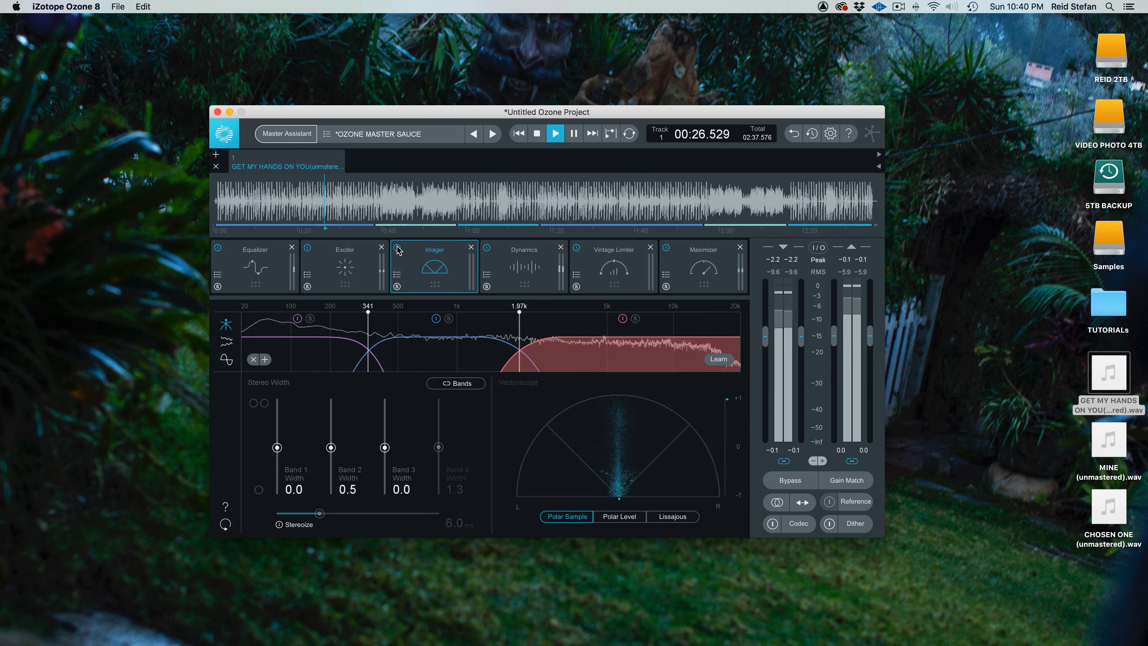
left_click(398, 247)
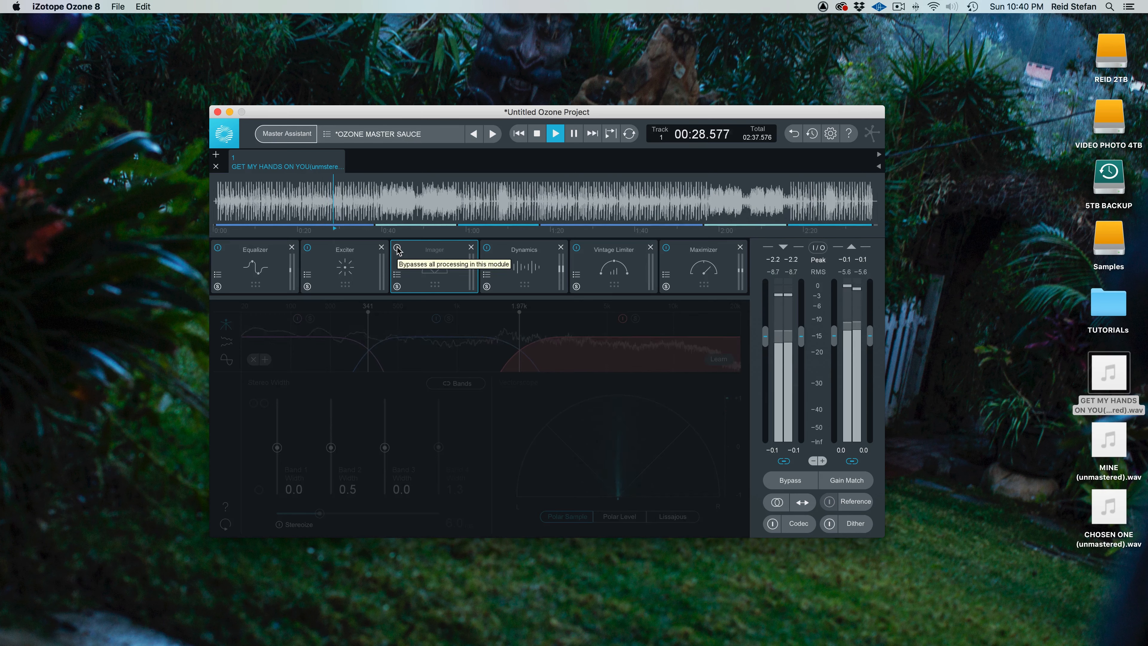
left_click(398, 248)
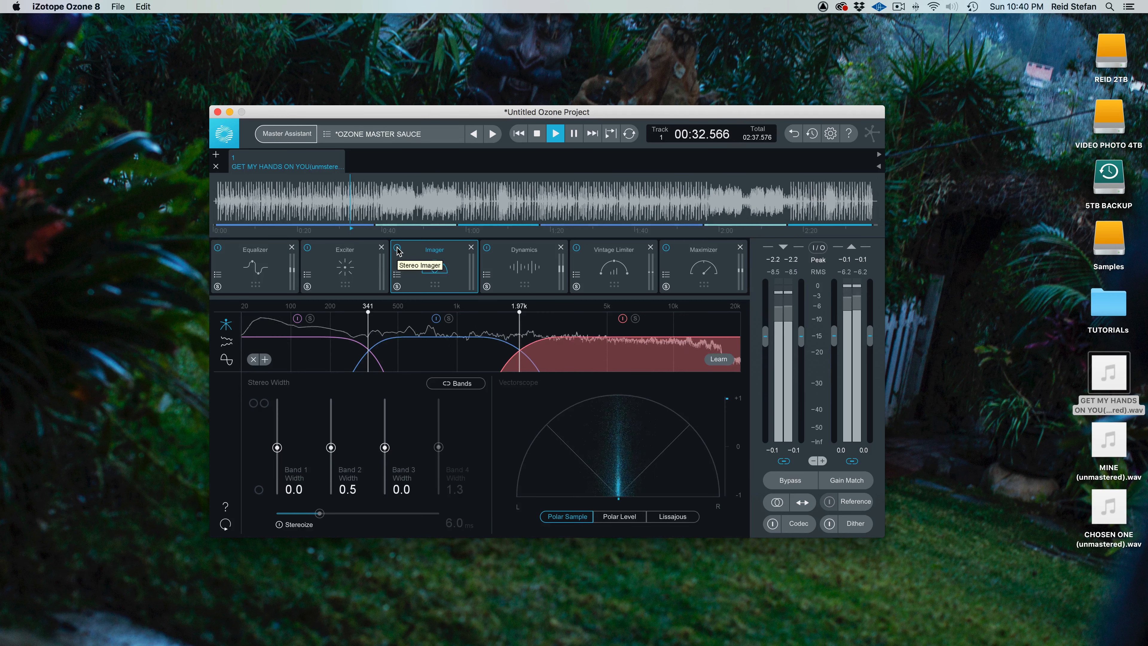
left_click(398, 248)
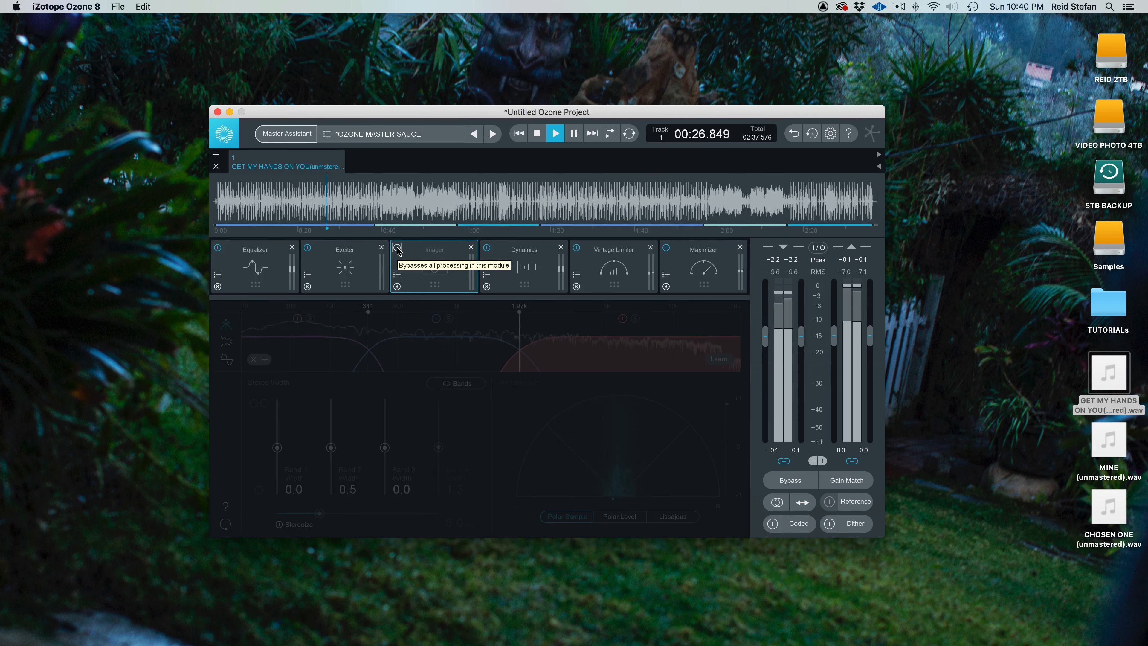
left_click(397, 249)
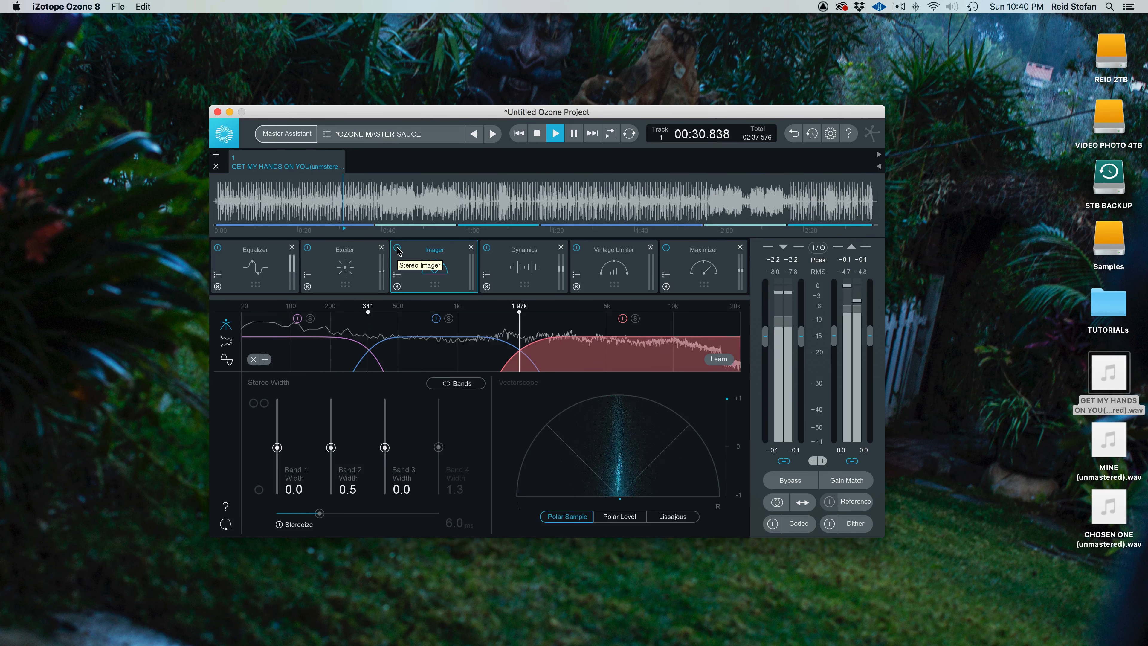
left_click(397, 248)
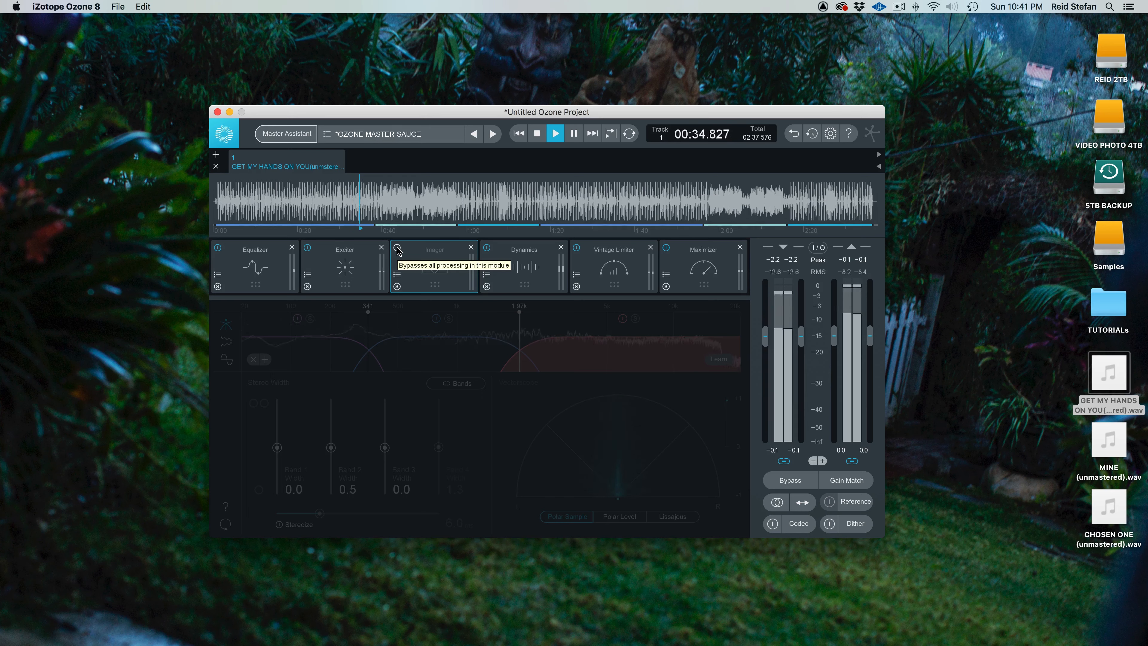
left_click(397, 249)
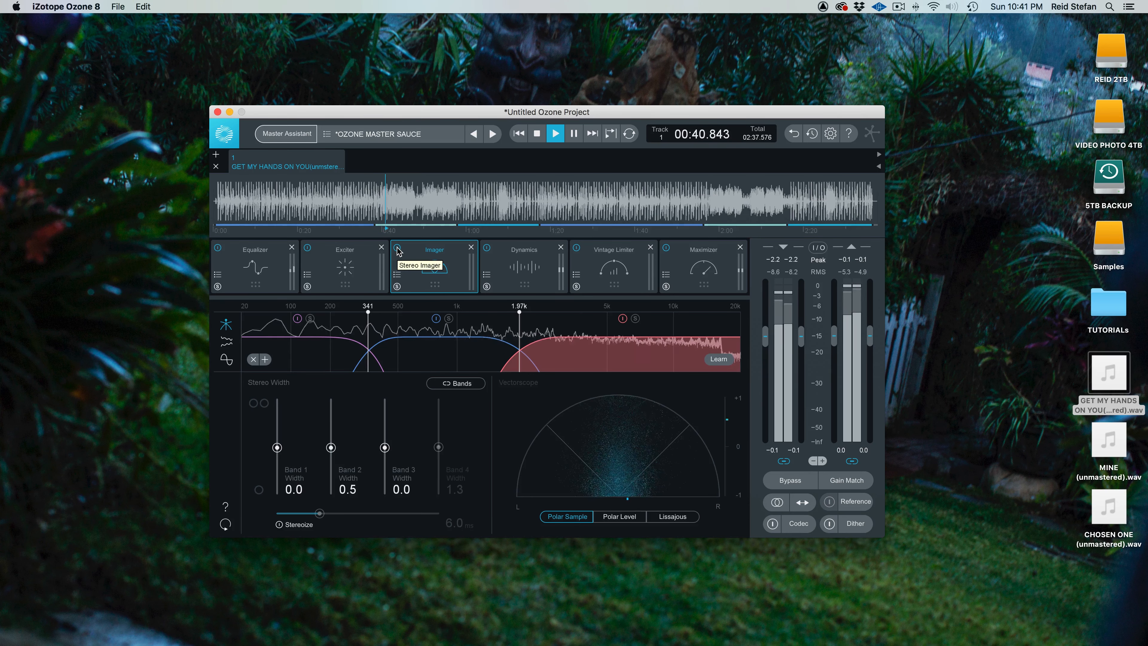
left_click(397, 249)
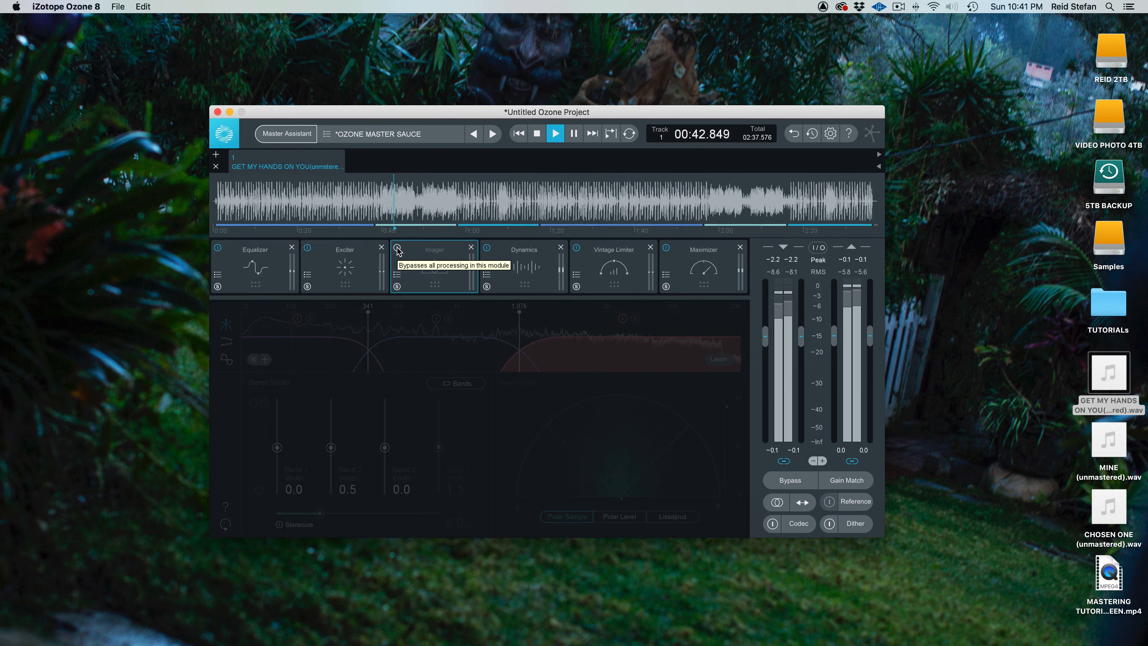
left_click(398, 248)
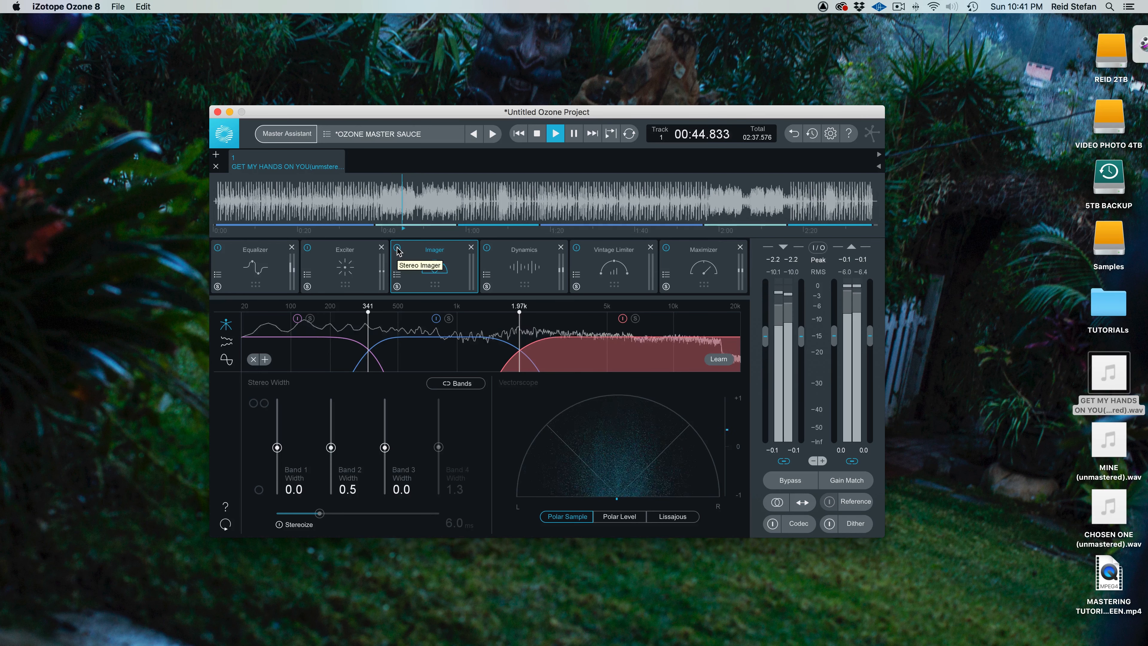
key("space")
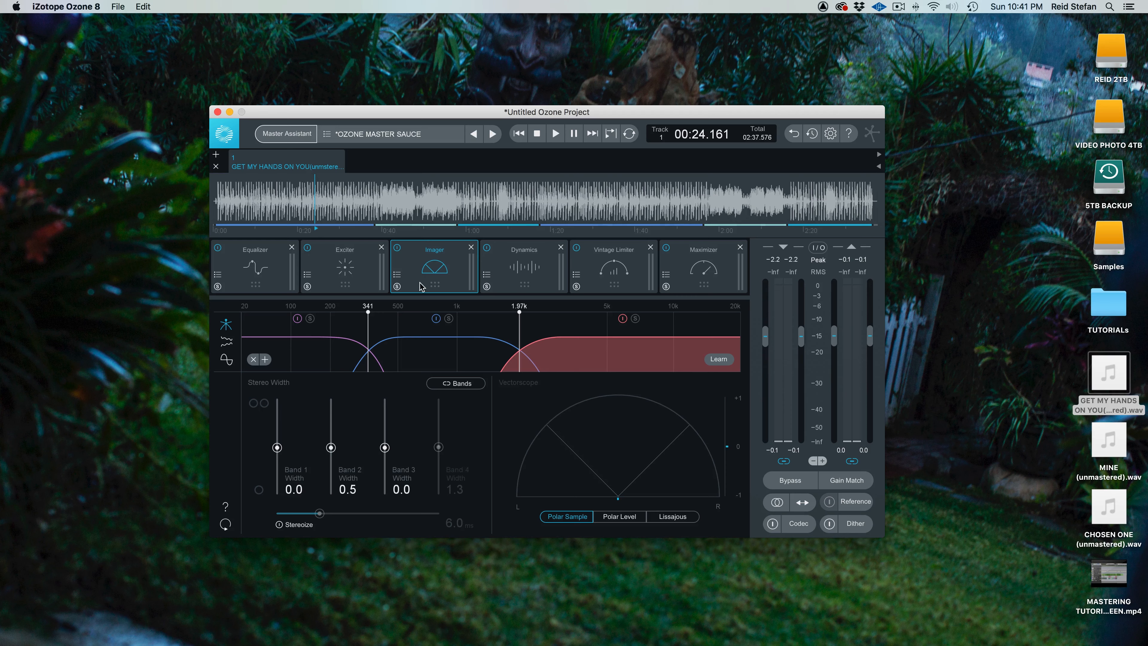
Open the Dynamics module and review the compressor, limiter and parallel settings of its first three bands
left_click(523, 253)
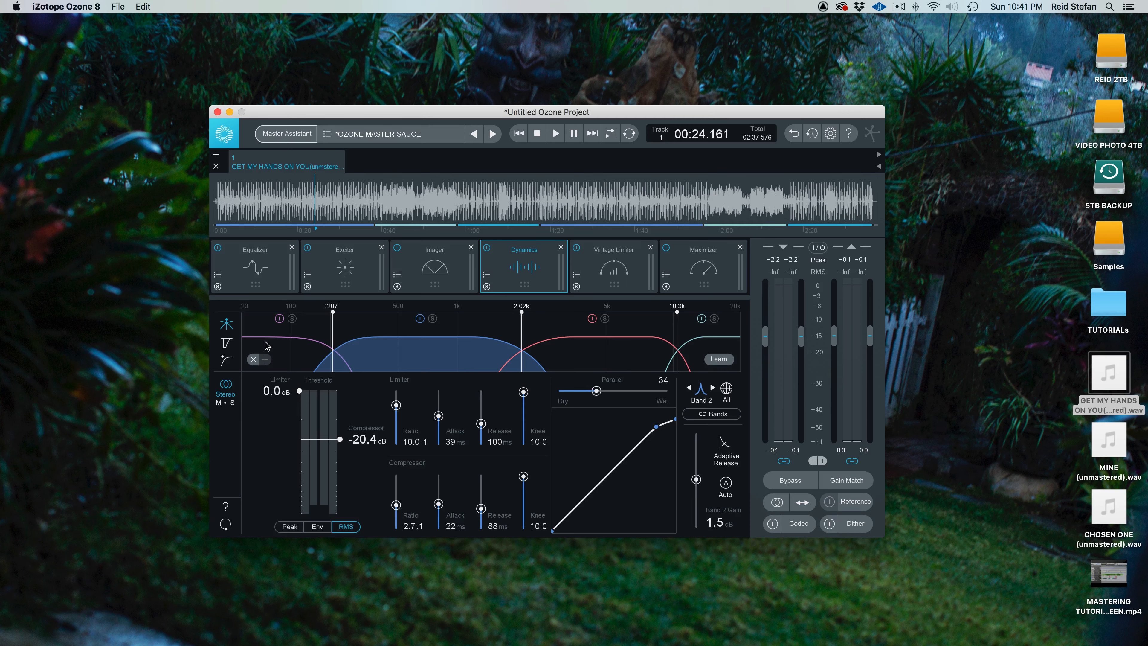
left_click(278, 344)
left_click(387, 349)
left_click(600, 371)
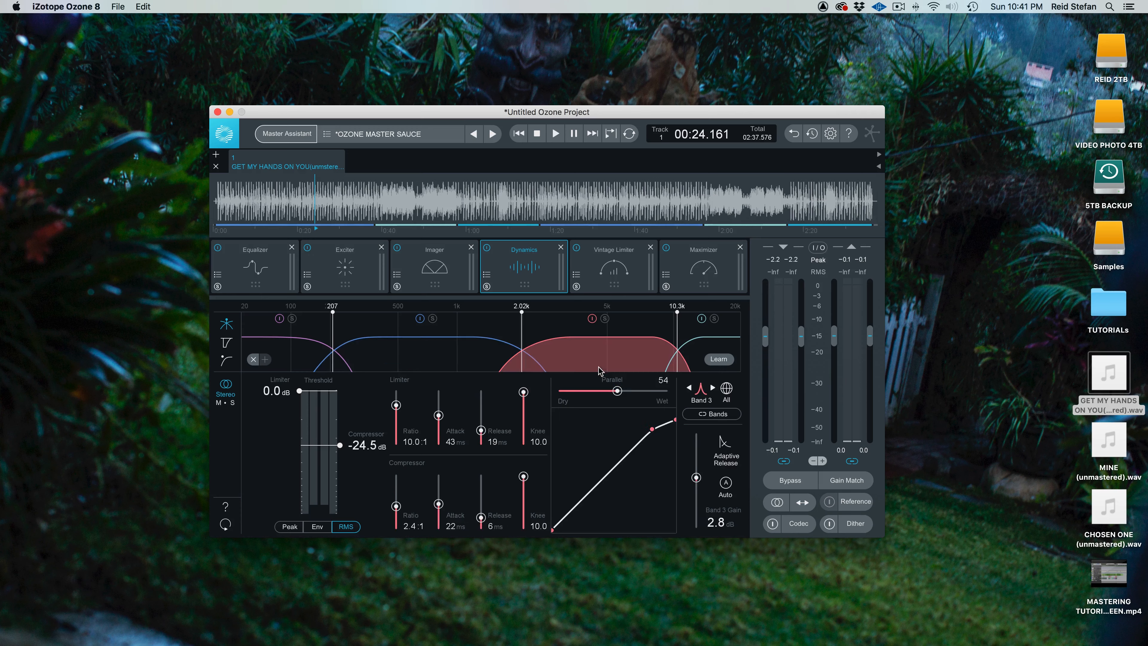
Try the Dynamics module's fourth band at a parallel mix of 100 and audition it
left_click(689, 349)
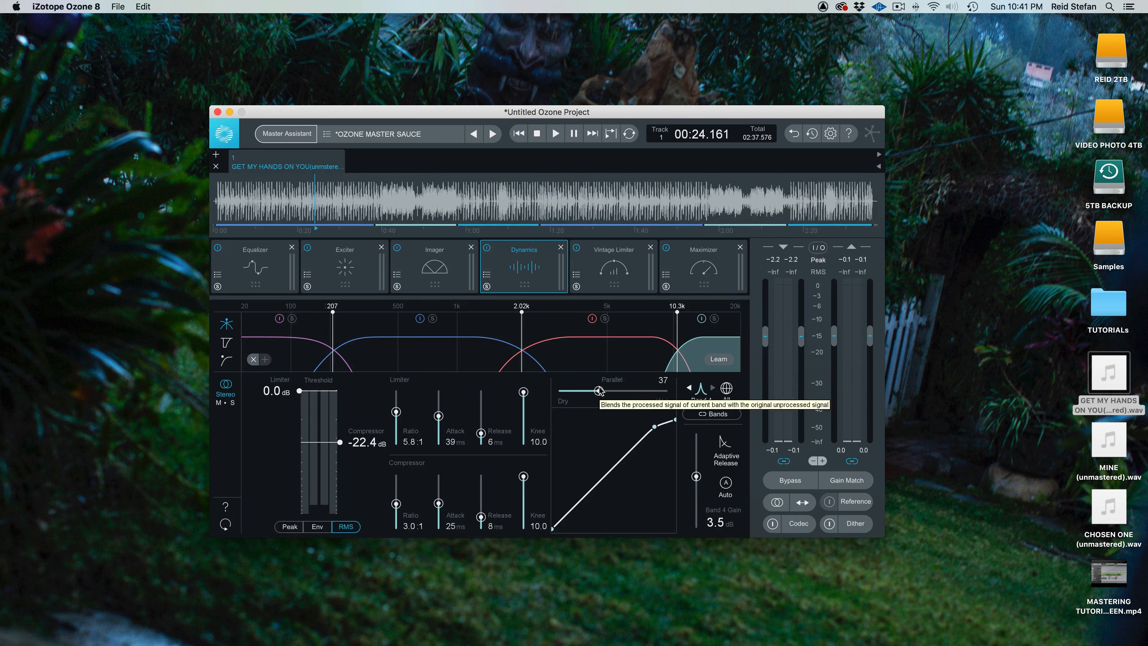
left_click_drag(599, 391, 671, 392)
key("space")
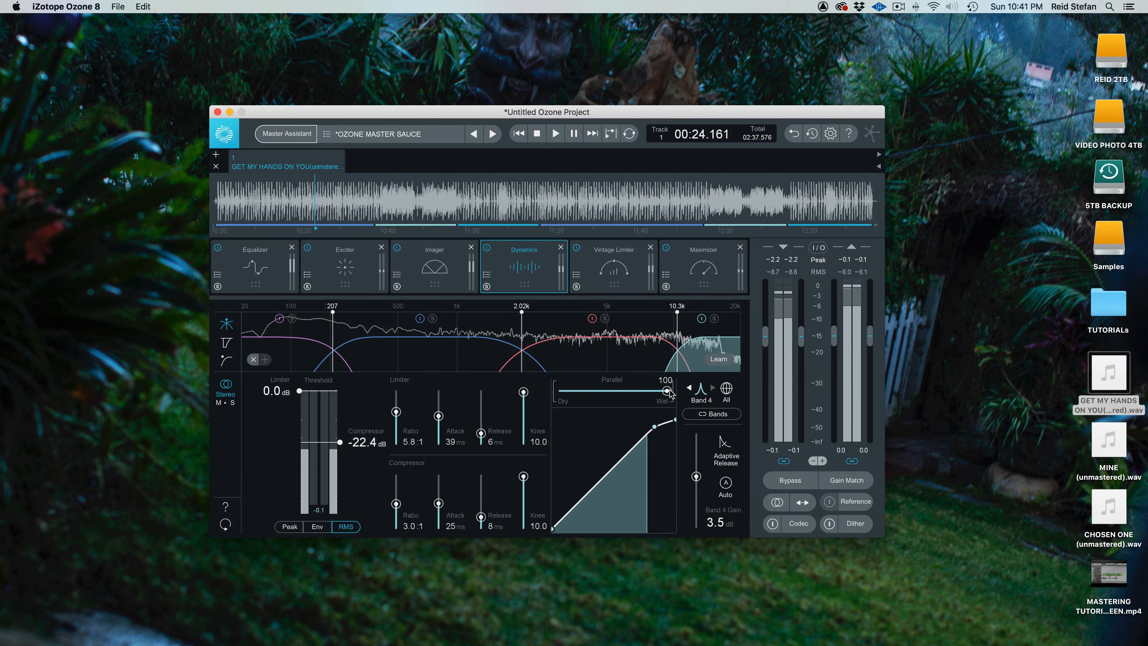
key("space")
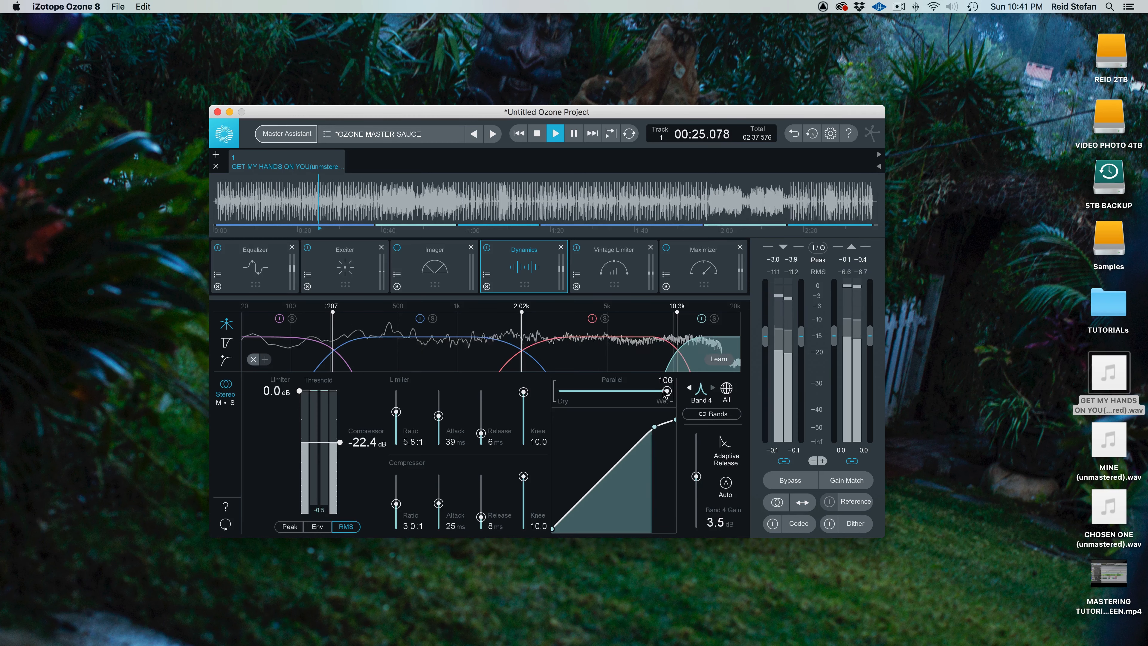
Try the Dynamics module's third band fully dry during playback, and set its parallel mix to 46
left_click(626, 354)
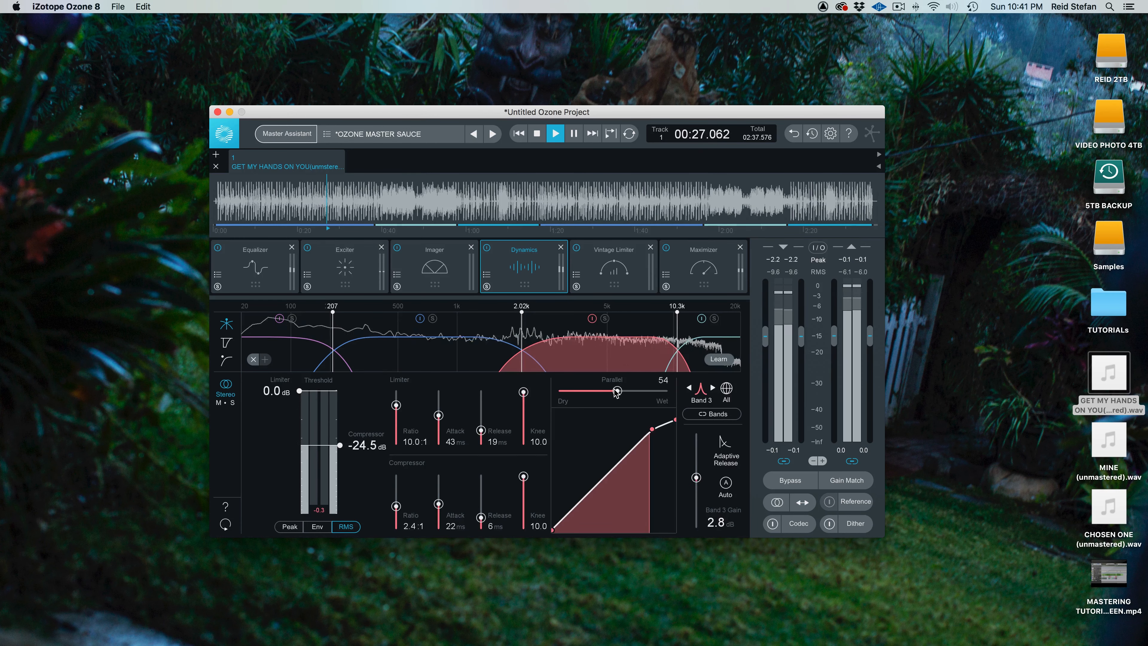
left_click_drag(616, 391, 554, 392)
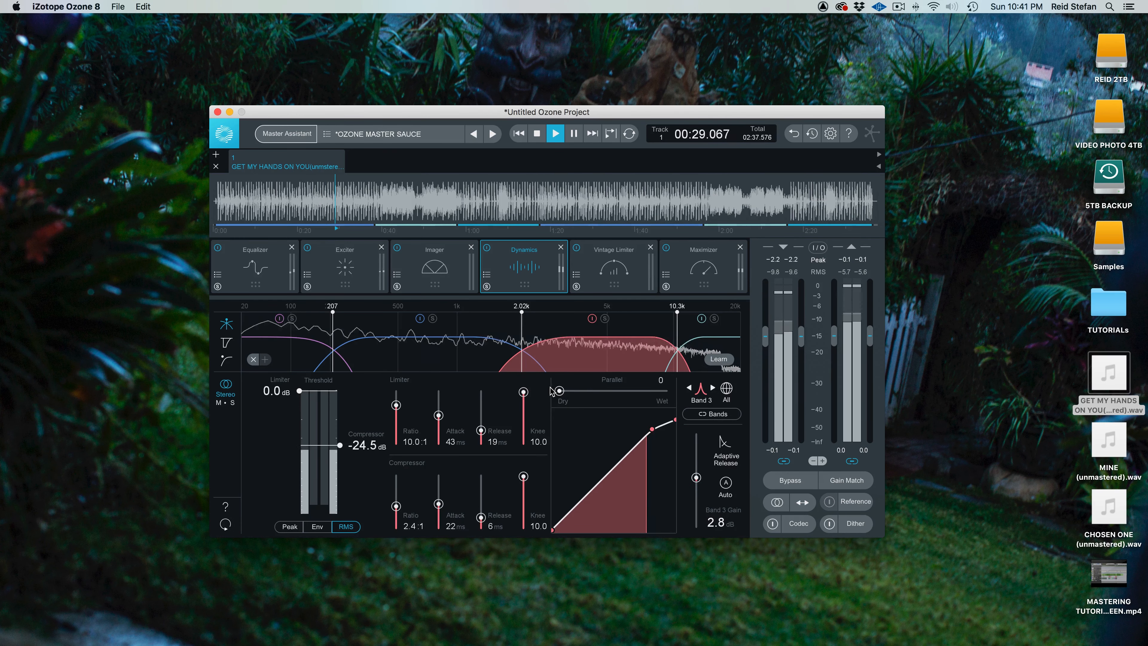
mouse_move(616, 389)
left_mouse_down()
mouse_move(680, 392)
mouse_move(611, 391)
left_mouse_up()
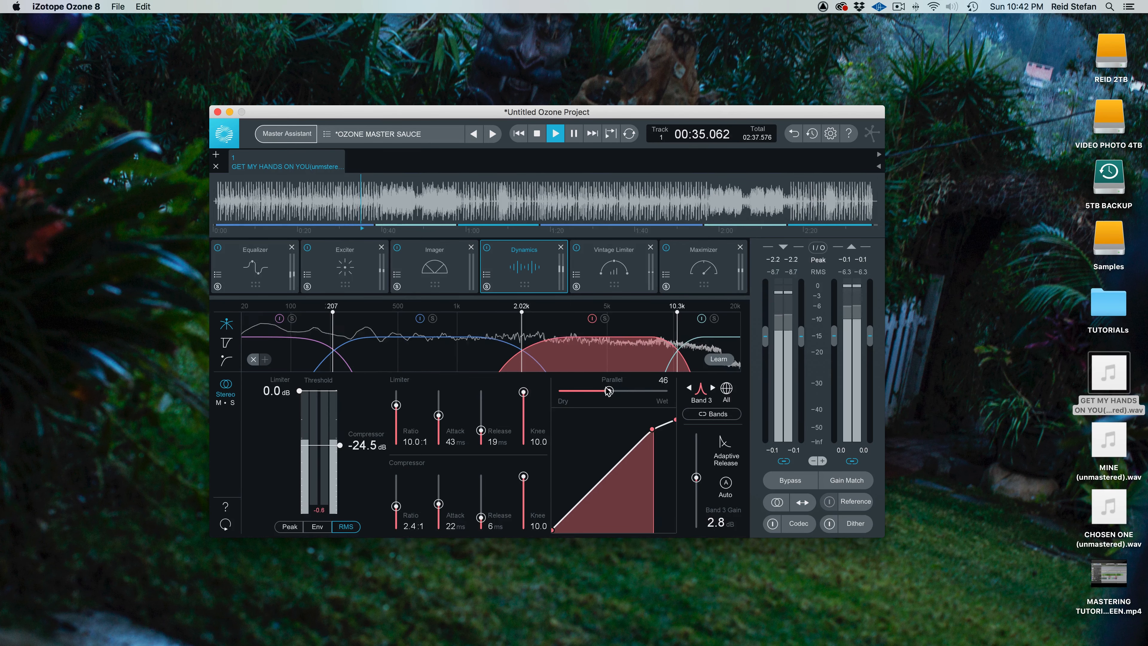
Audition the Dynamics module's second band at parallel mixes of 56 and 39, and settle it at 47
left_click(419, 343)
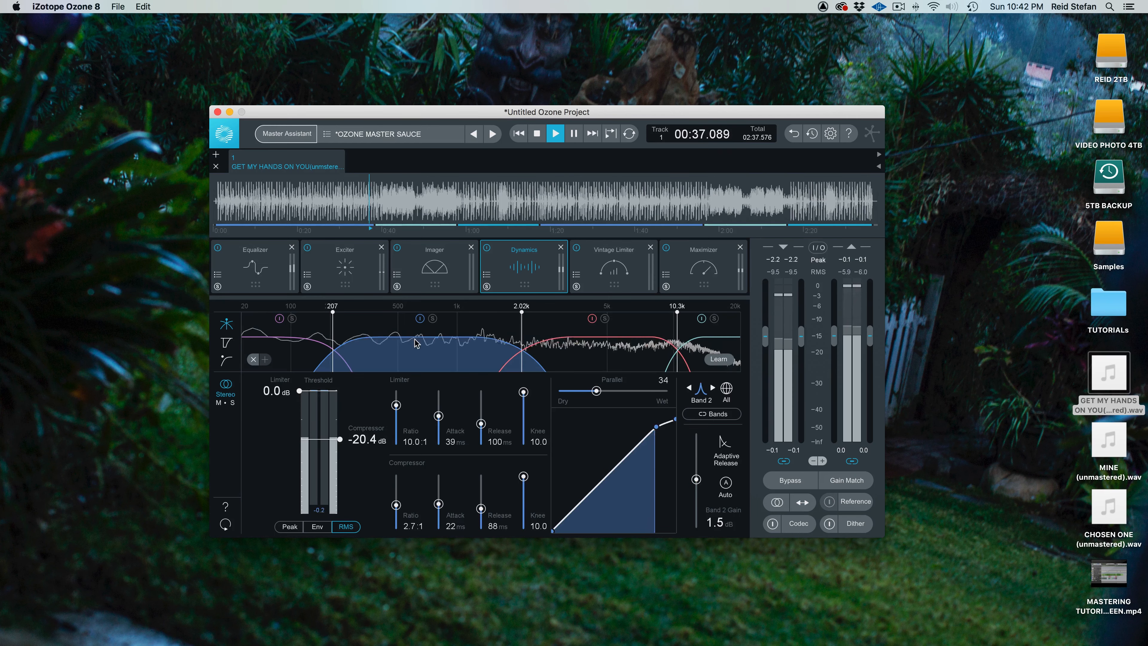
left_click_drag(597, 391, 619, 392)
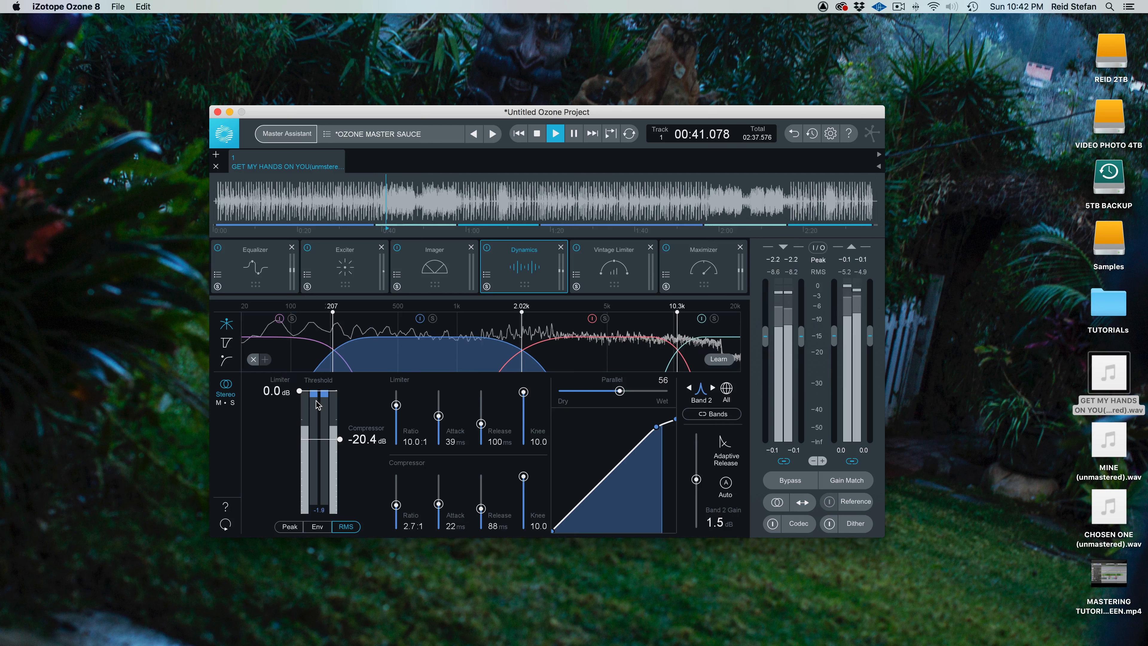
key("space")
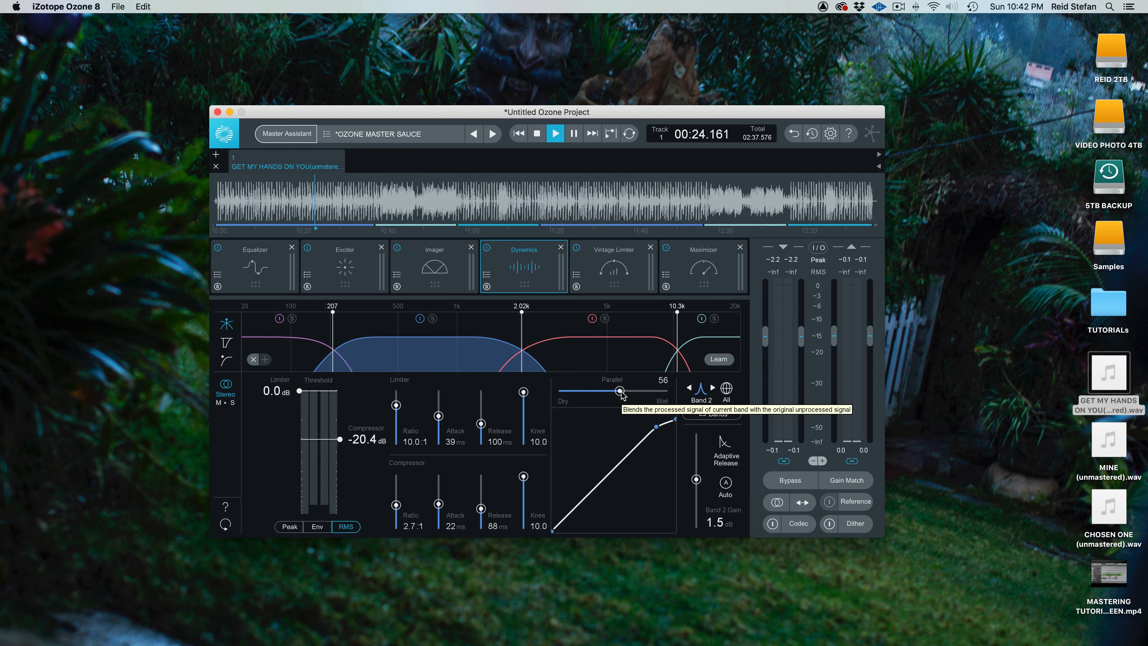
mouse_move(621, 392)
left_mouse_down()
mouse_move(683, 395)
mouse_move(614, 393)
left_mouse_up()
key("space")
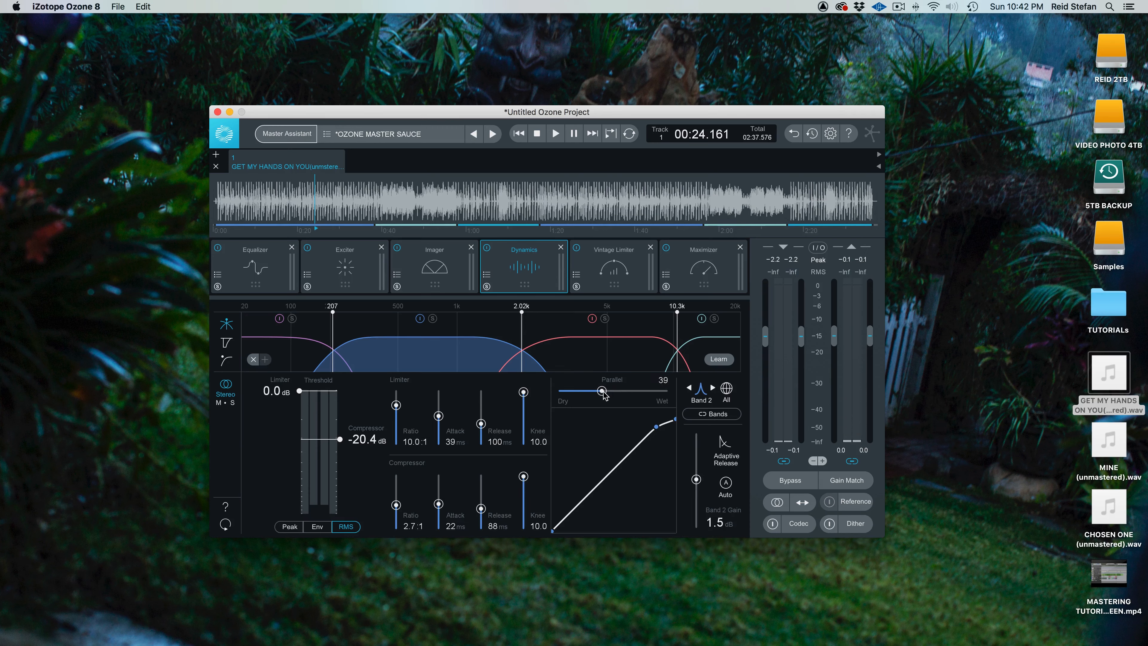
key("space")
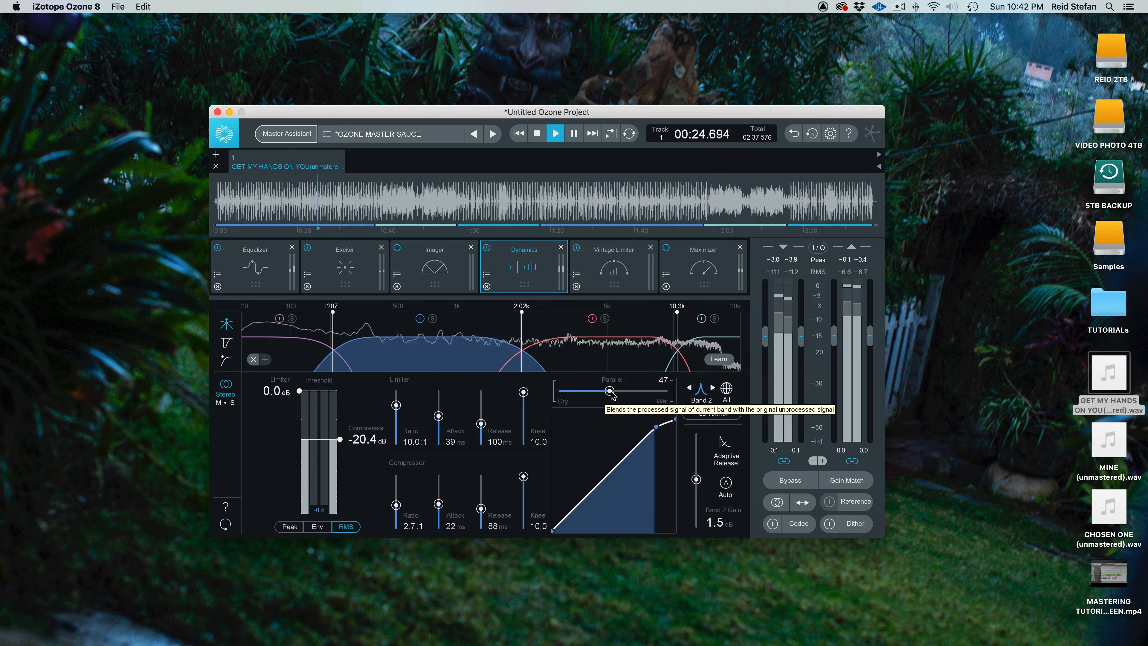
left_click_drag(603, 392, 612, 392)
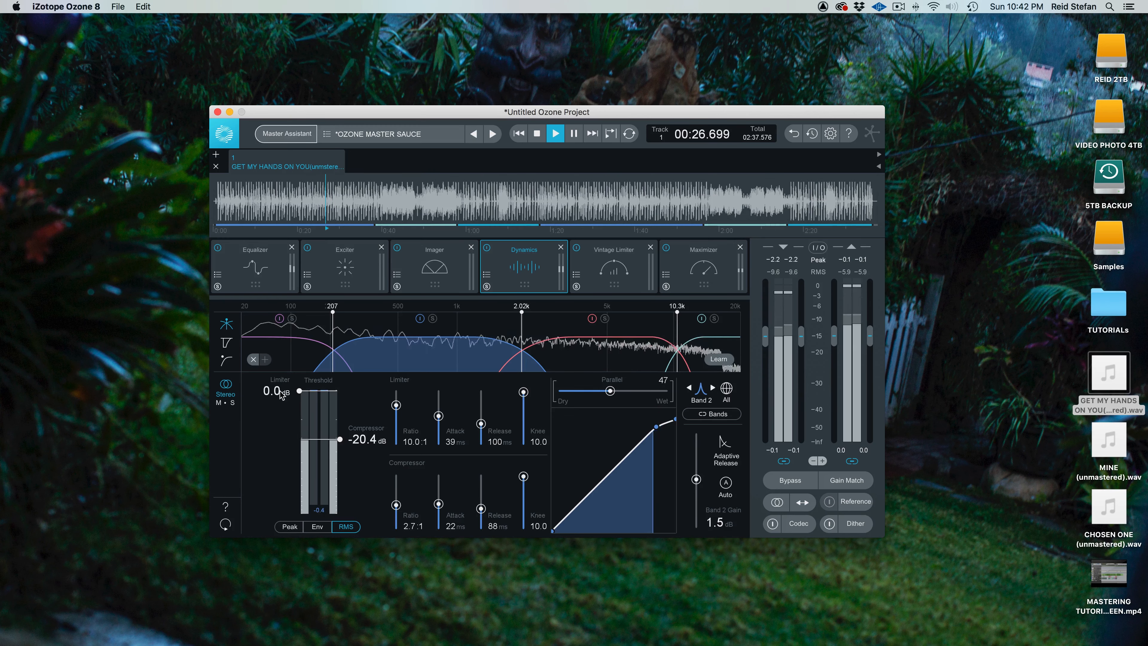
Try the Dynamics module's first band at a parallel mix of 100, return it to 0, and stop playback
left_click(295, 364)
left_click_drag(560, 390, 667, 390)
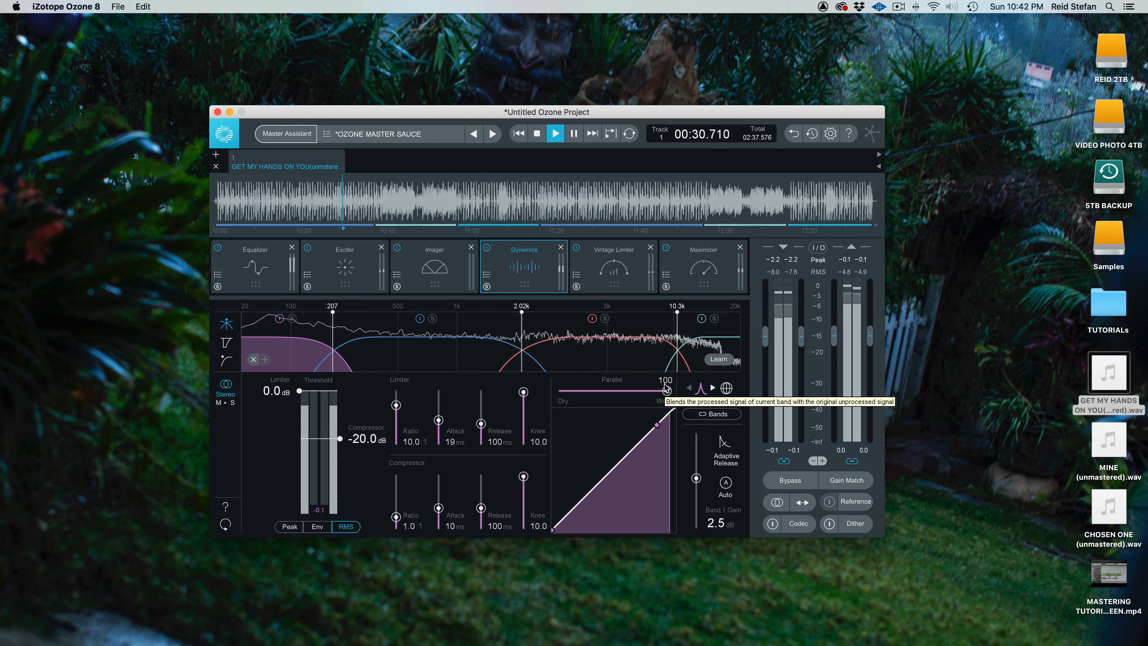
left_click_drag(666, 391, 560, 391)
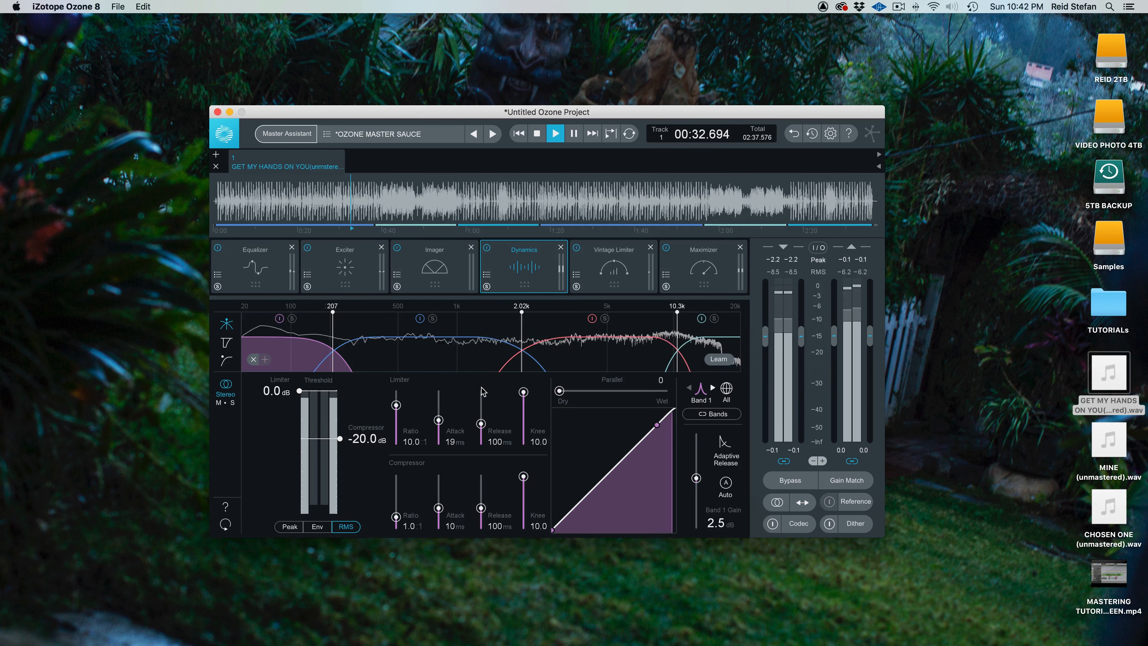
key("space")
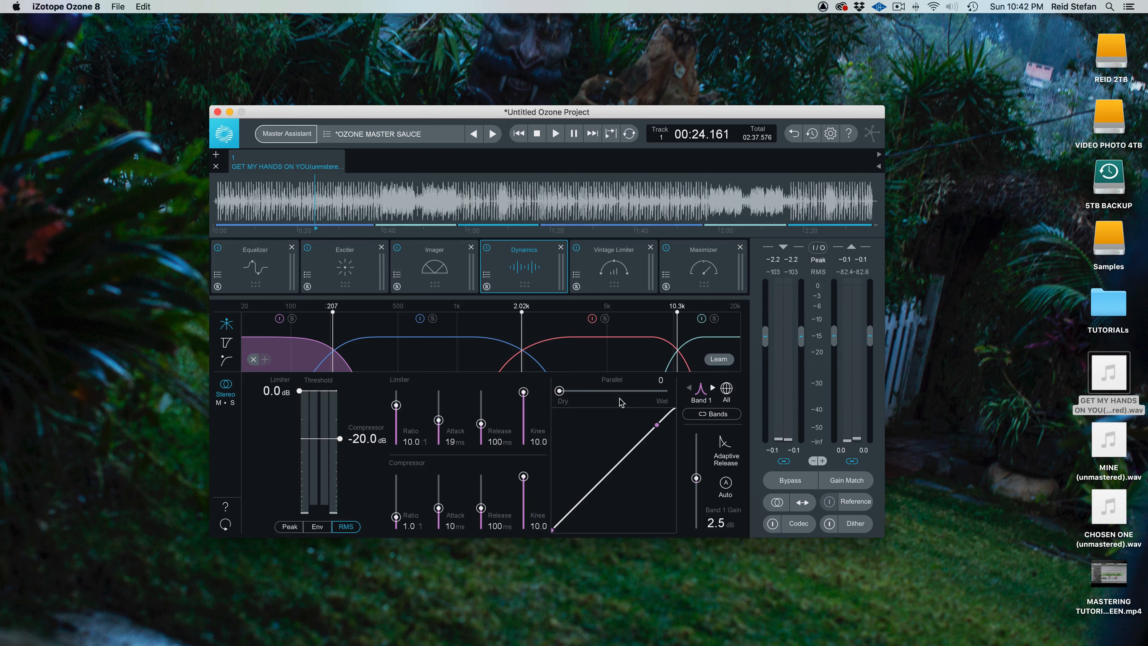
Recheck the parallel mix settings of the Dynamics module's second, third and fourth bands
left_click(416, 354)
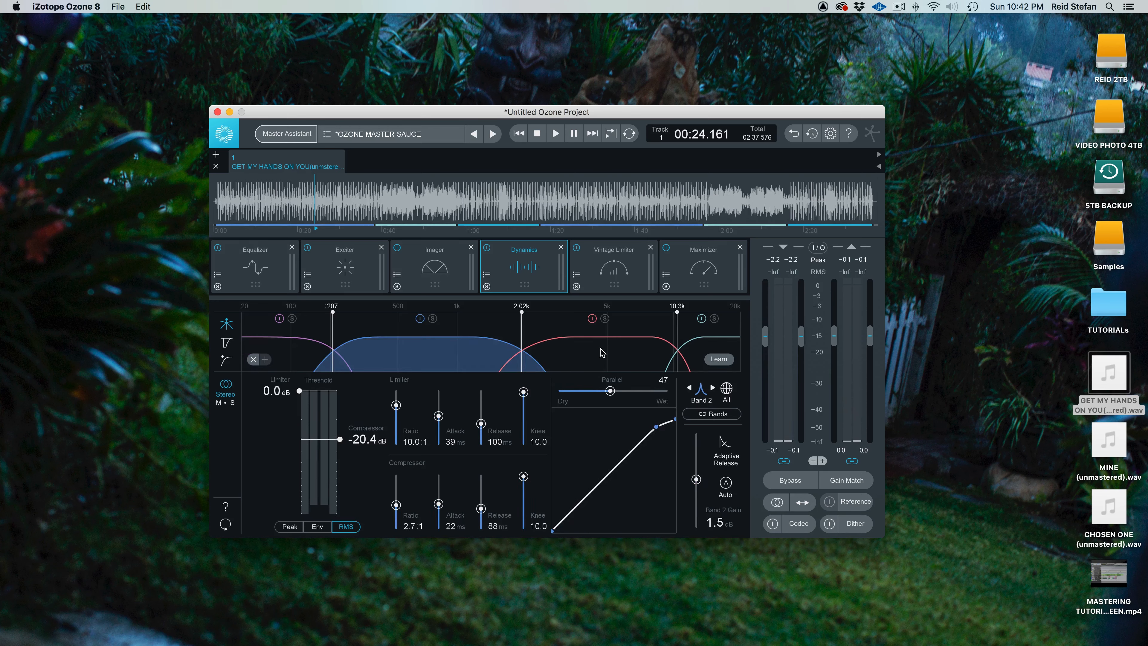
left_click(636, 354)
left_click(724, 349)
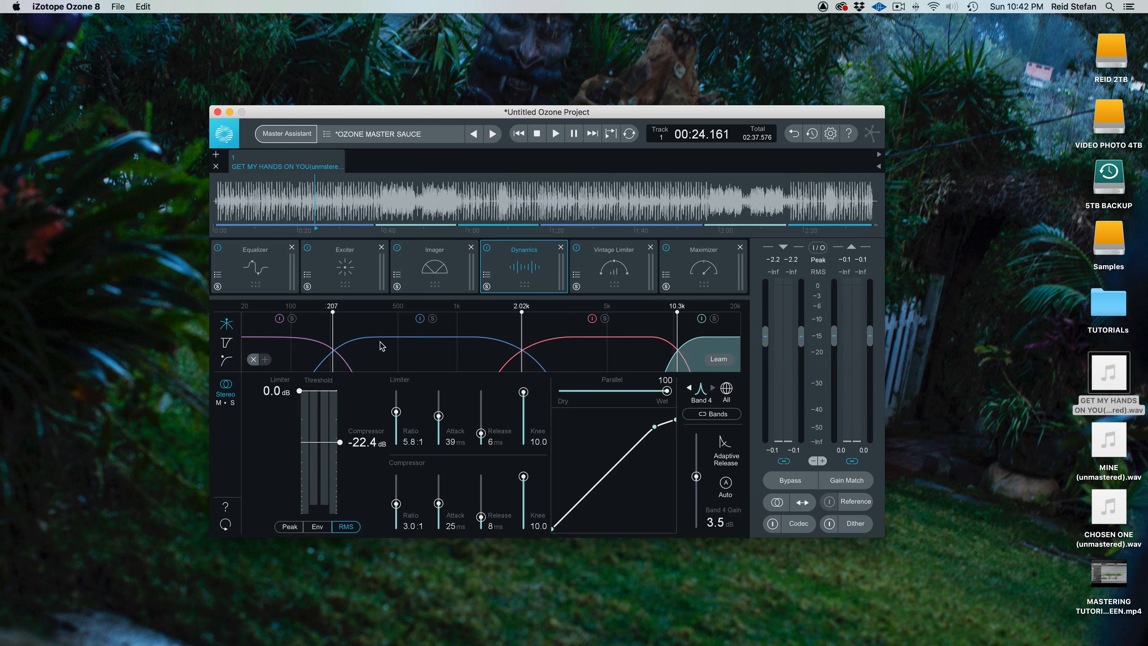
left_click(455, 360)
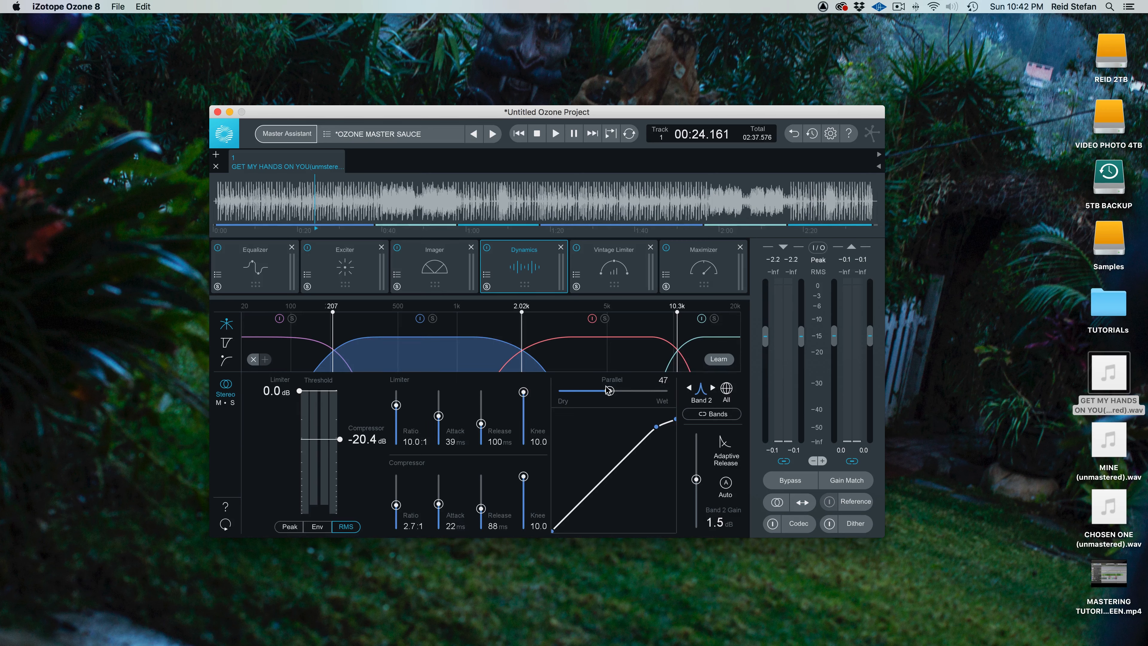
left_click(598, 369)
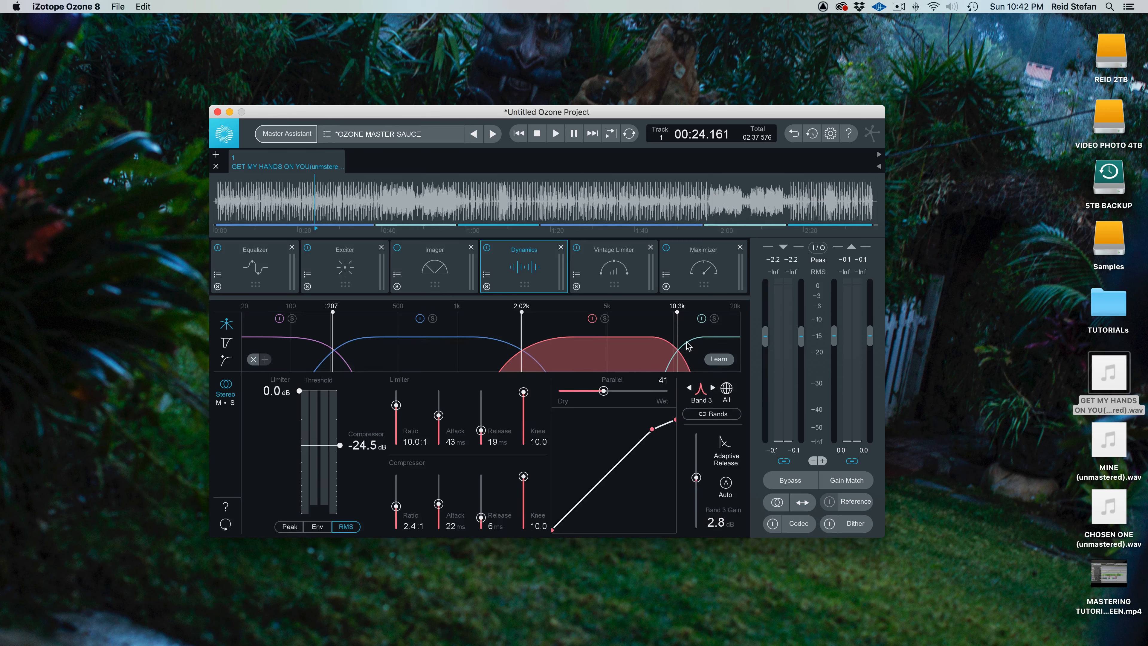
Set the Dynamics module's fourth band to a parallel mix of 71 after auditioning 86 from about 1:48, and stop playback
left_click(685, 355)
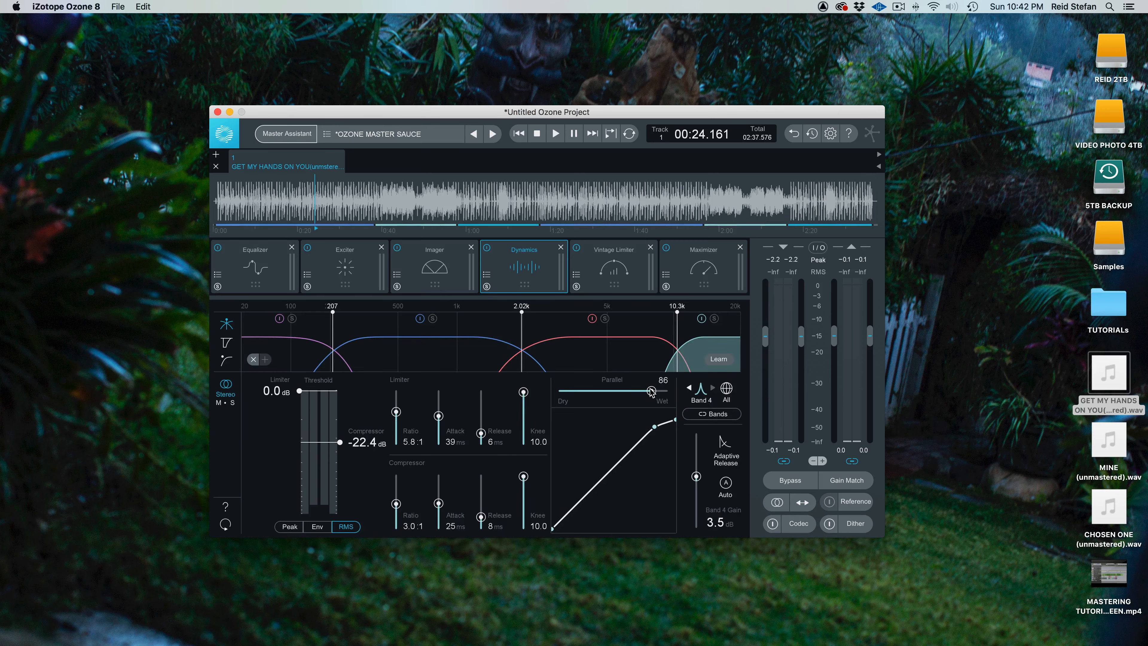
left_click(669, 198)
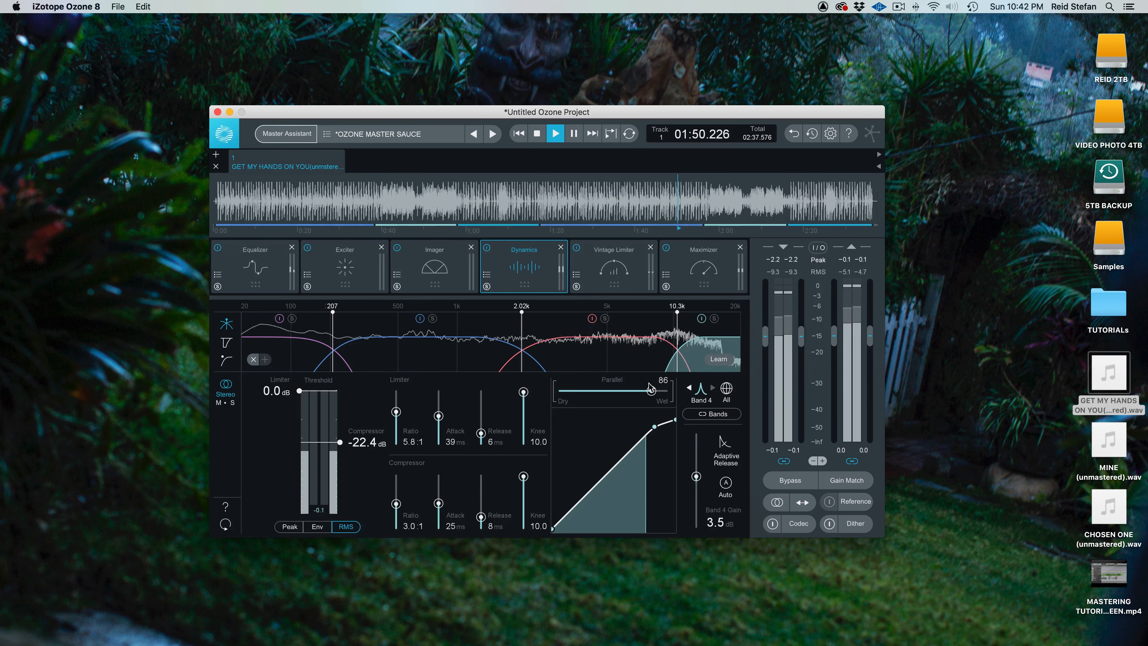
mouse_move(651, 390)
left_mouse_down()
mouse_move(583, 392)
mouse_move(649, 391)
mouse_move(632, 392)
left_mouse_up()
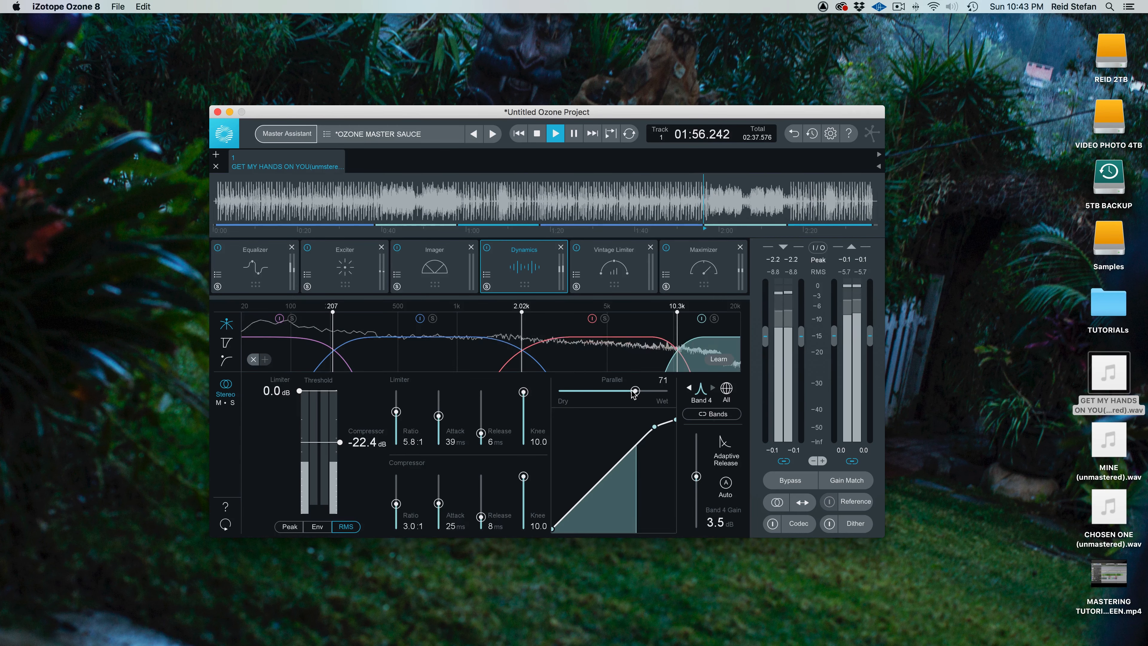
key("space")
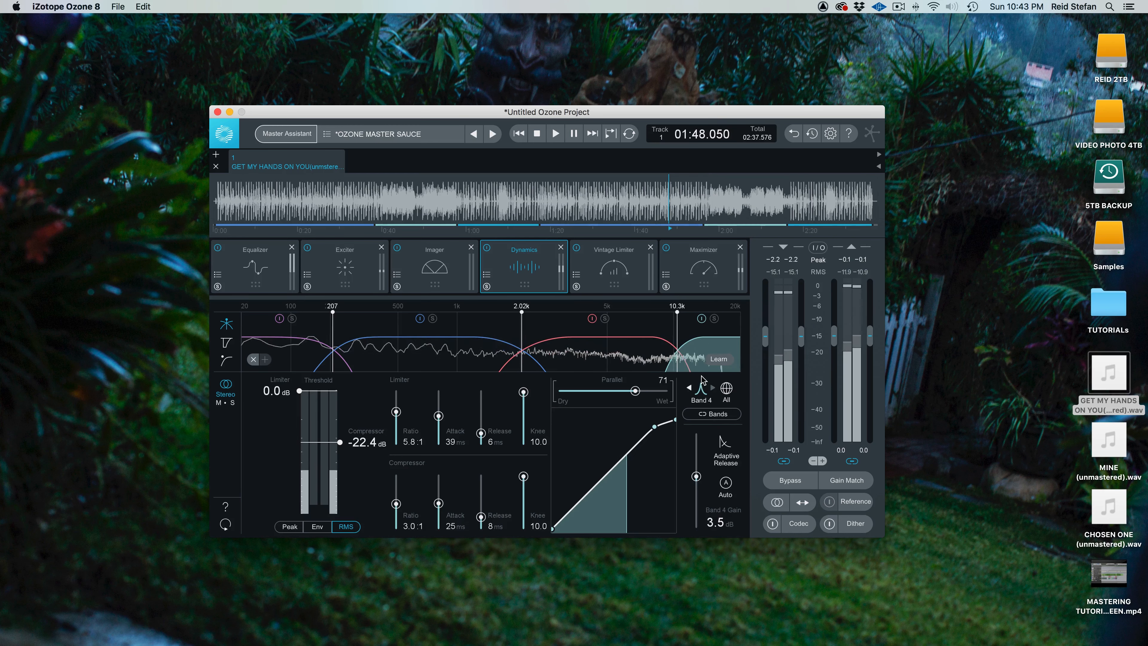
Lower the Vintage Limiter's threshold to -0.7 dB while auditioning from about 1:48, and stop playback
left_click(628, 270)
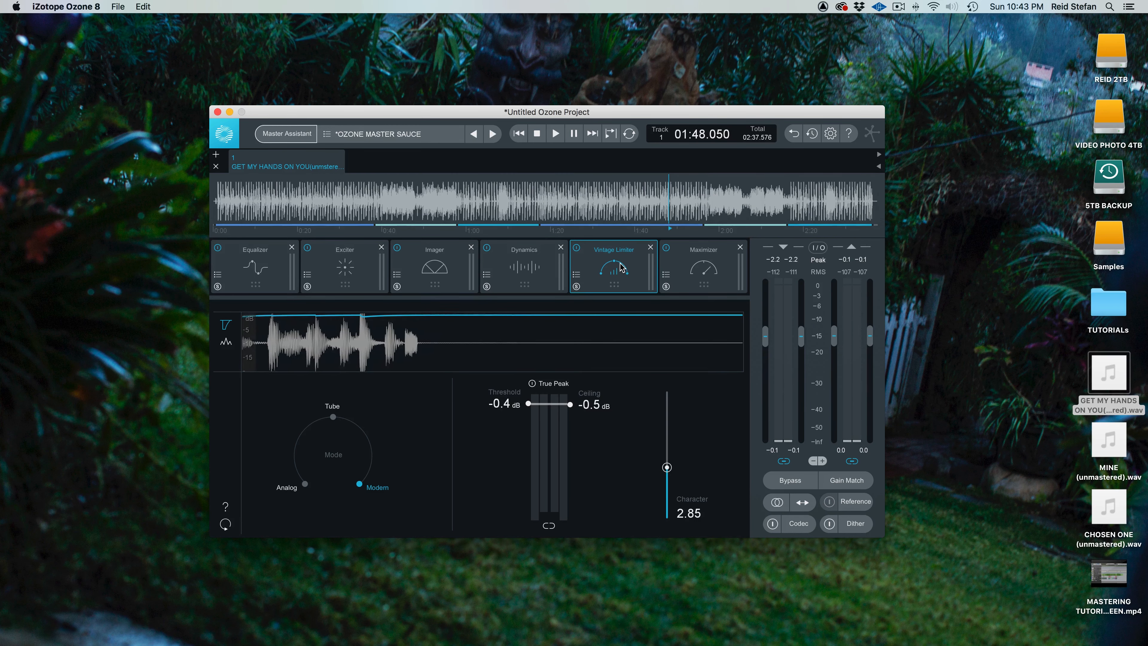
left_click(692, 270)
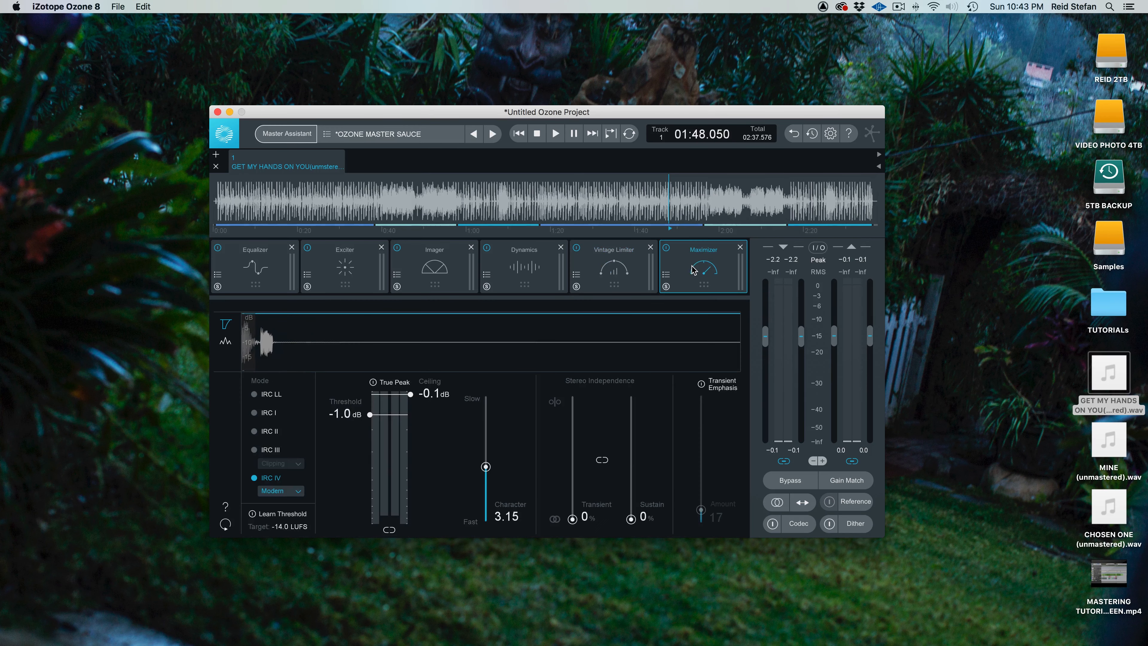
left_click(618, 272)
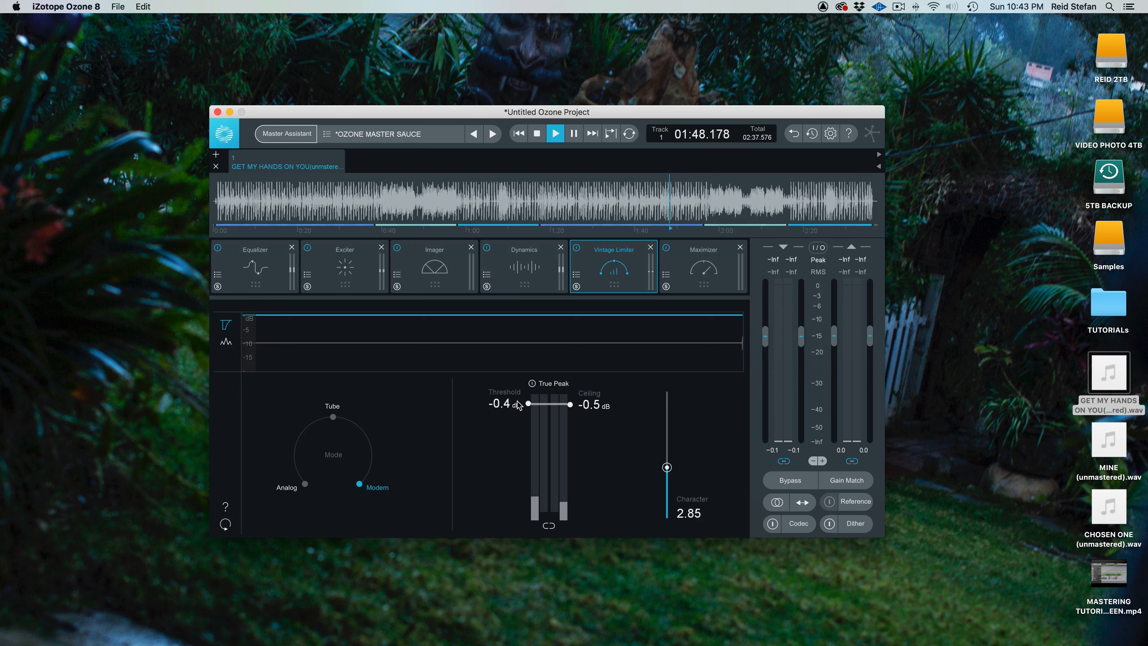
left_click_drag(519, 404, 519, 410)
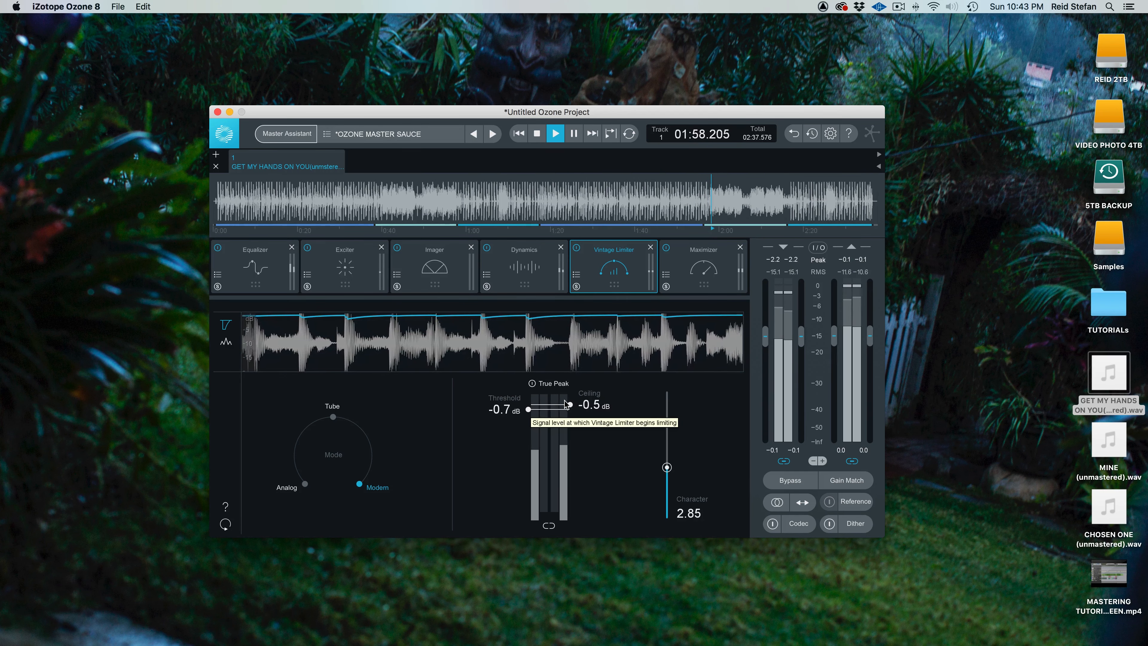
key("space")
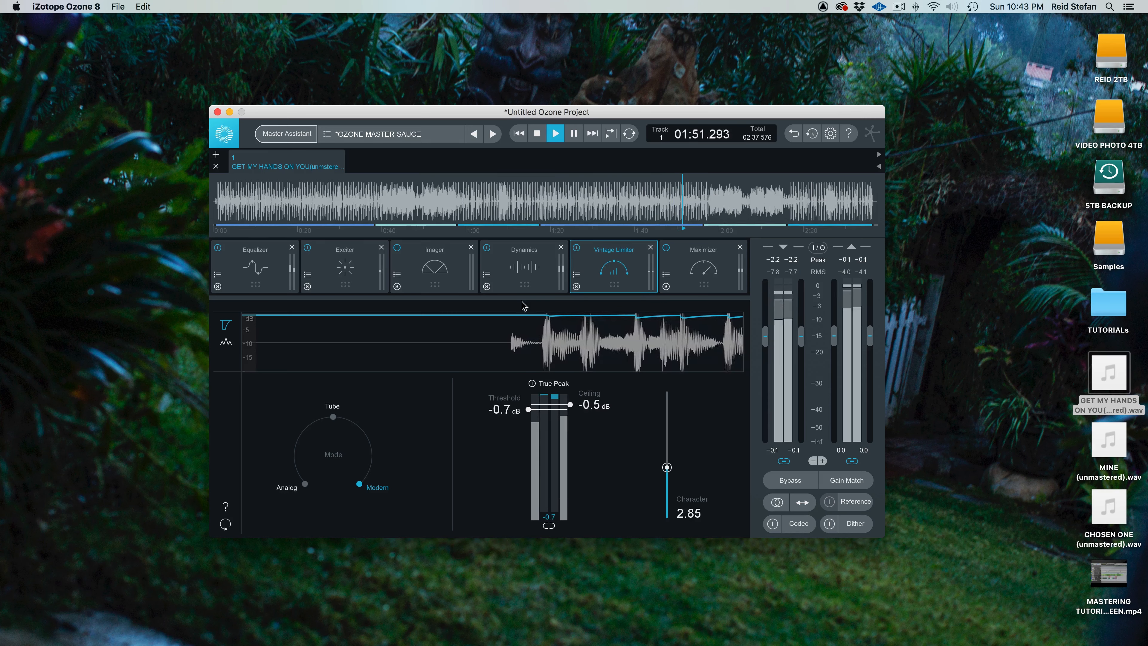
Compare the playing track with the Vintage Limiter bypassed and re-enabled, and stop playback
left_click(577, 248)
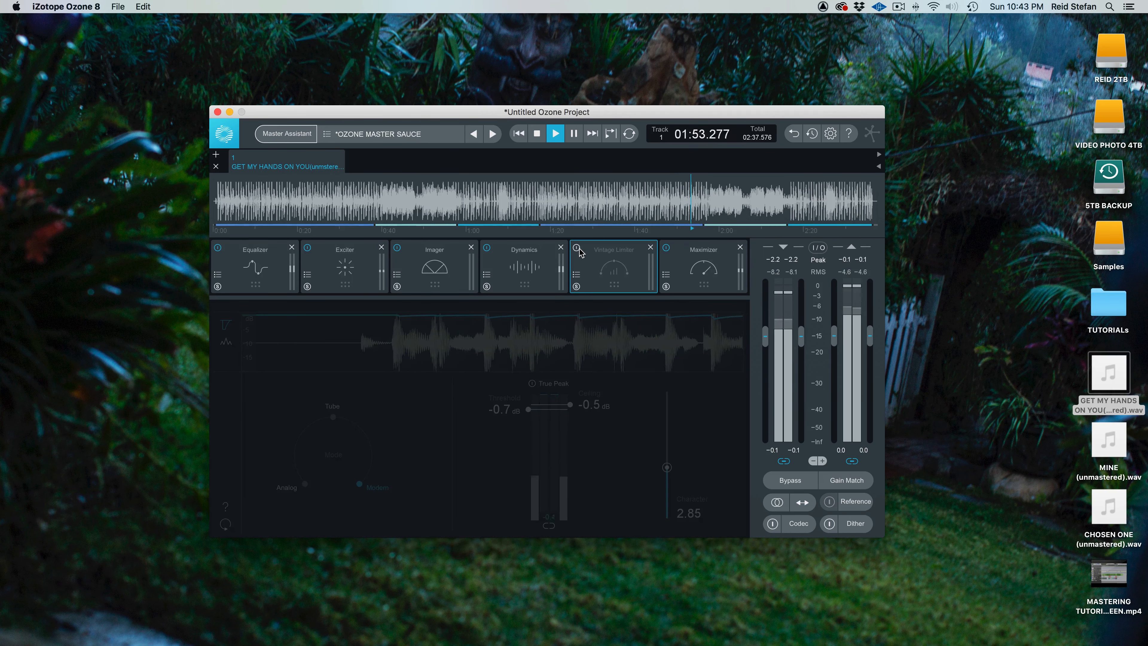
left_click(577, 248)
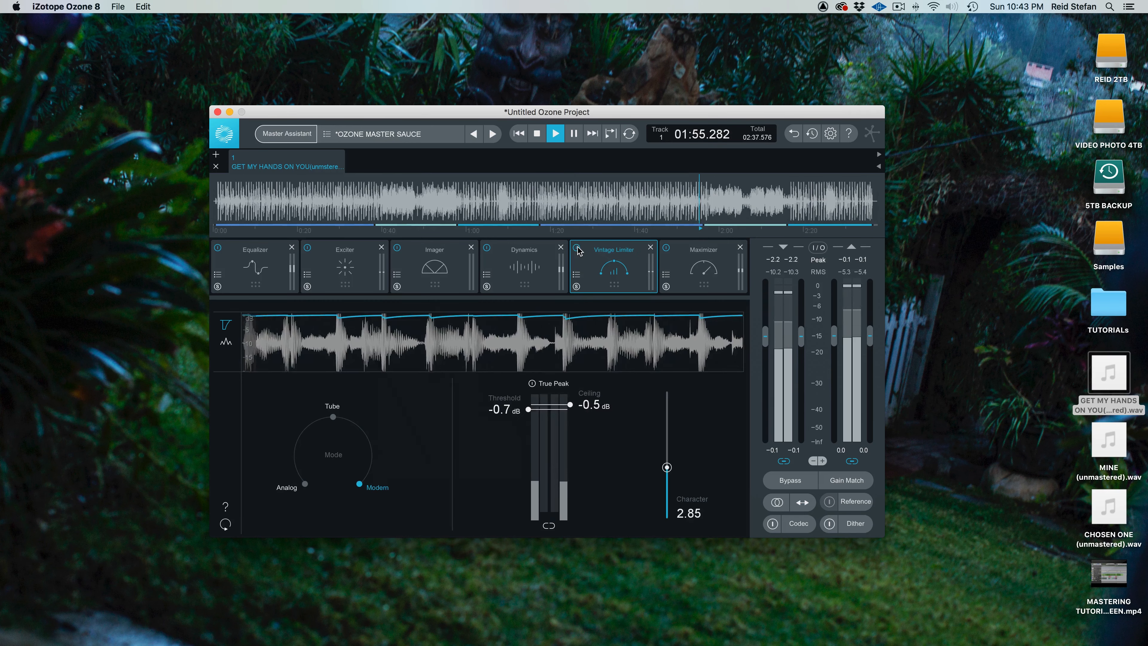
key("space")
Lower the Maximizer's threshold to -1.6 dB during playback from about 1:48, and stop playback
left_click(715, 250)
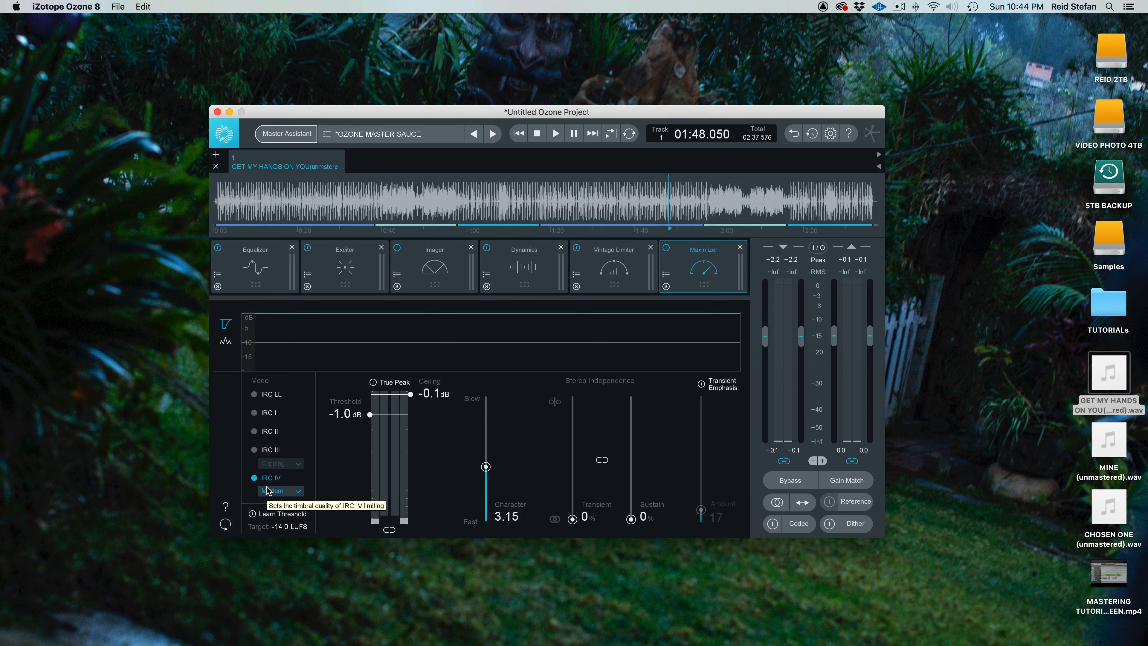
left_click(275, 436)
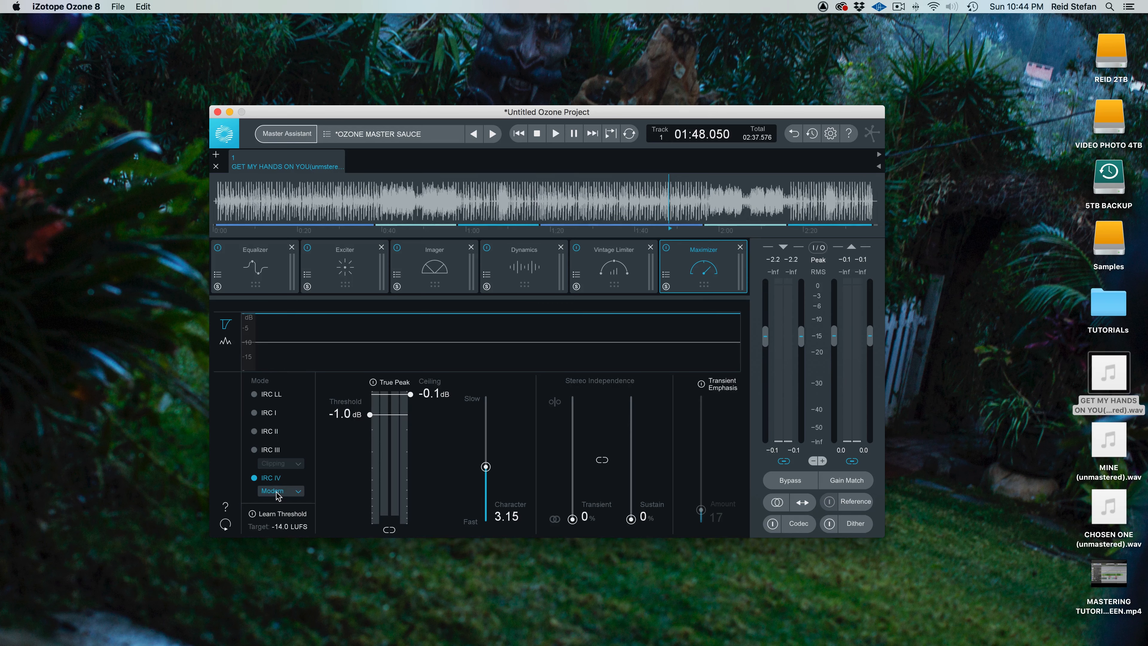
key("space")
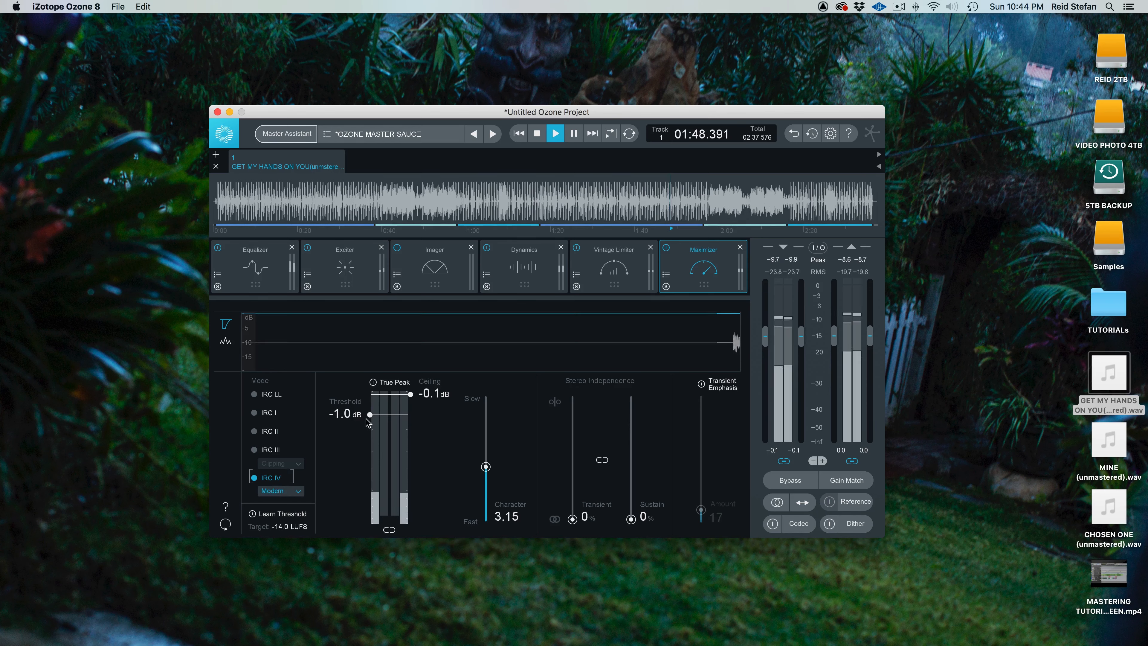
left_click_drag(370, 415, 367, 424)
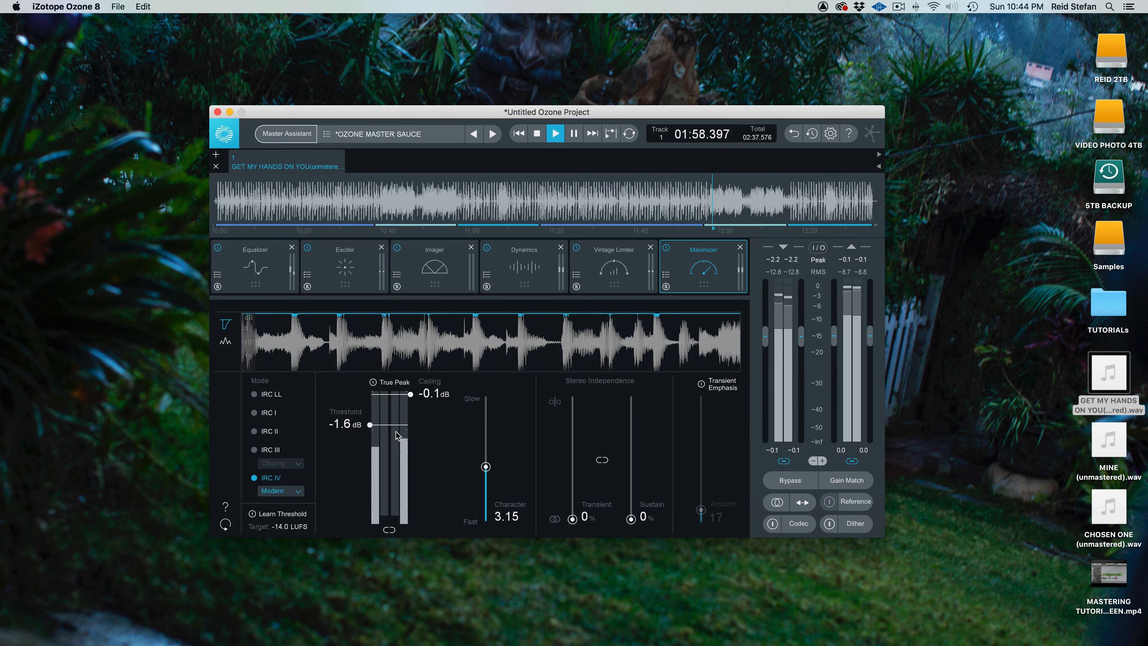
key("space")
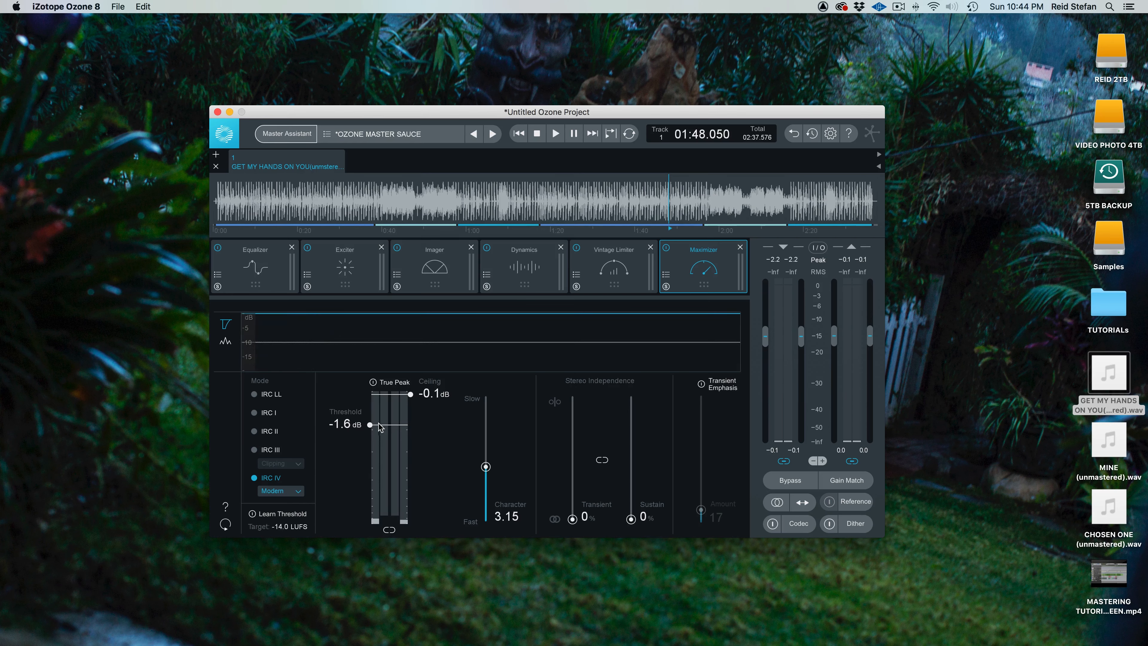
Raise the Vintage Limiter's character to 3.82 during playback, and stop playback
left_click(615, 277)
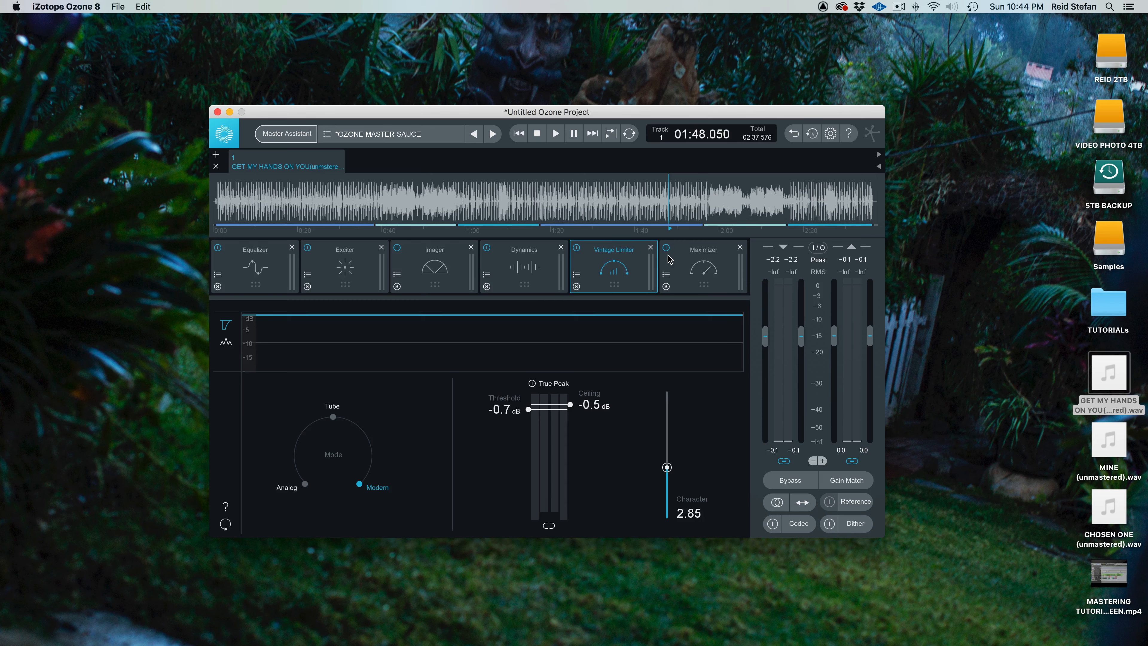
left_click(676, 260)
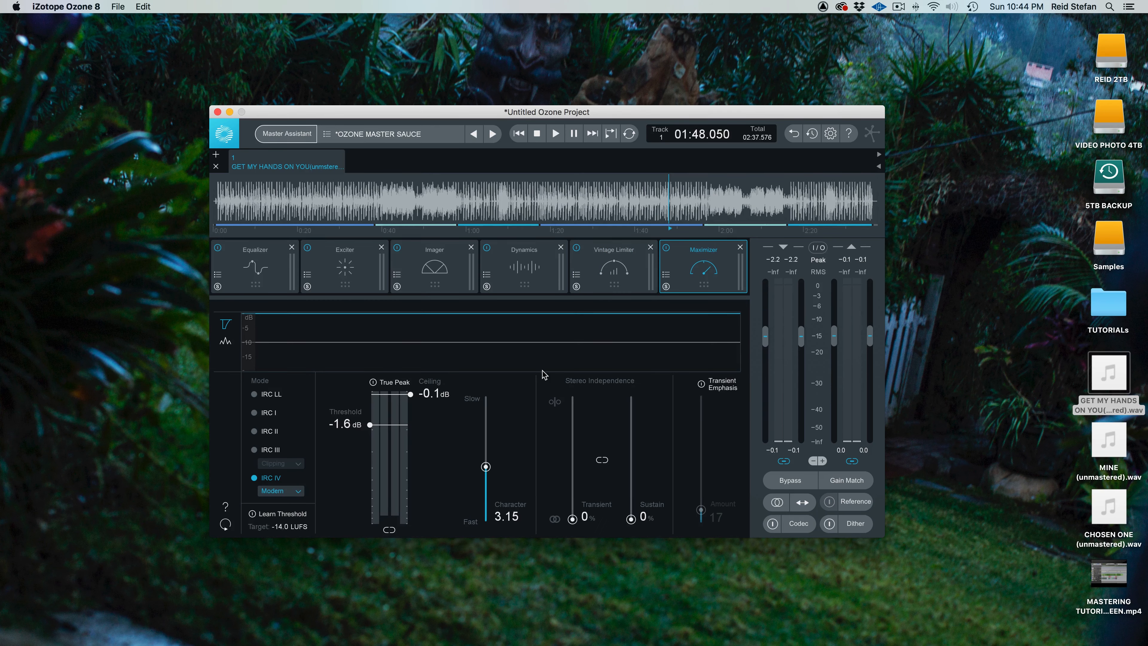
left_click(612, 260)
key("space")
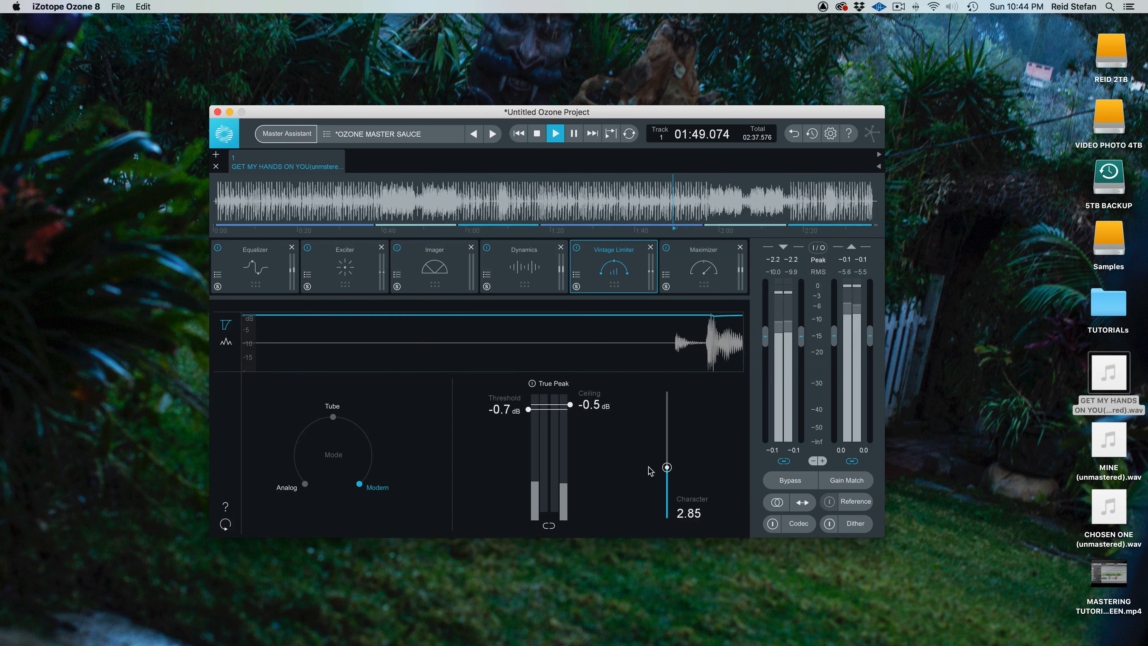
left_click_drag(668, 469, 672, 455)
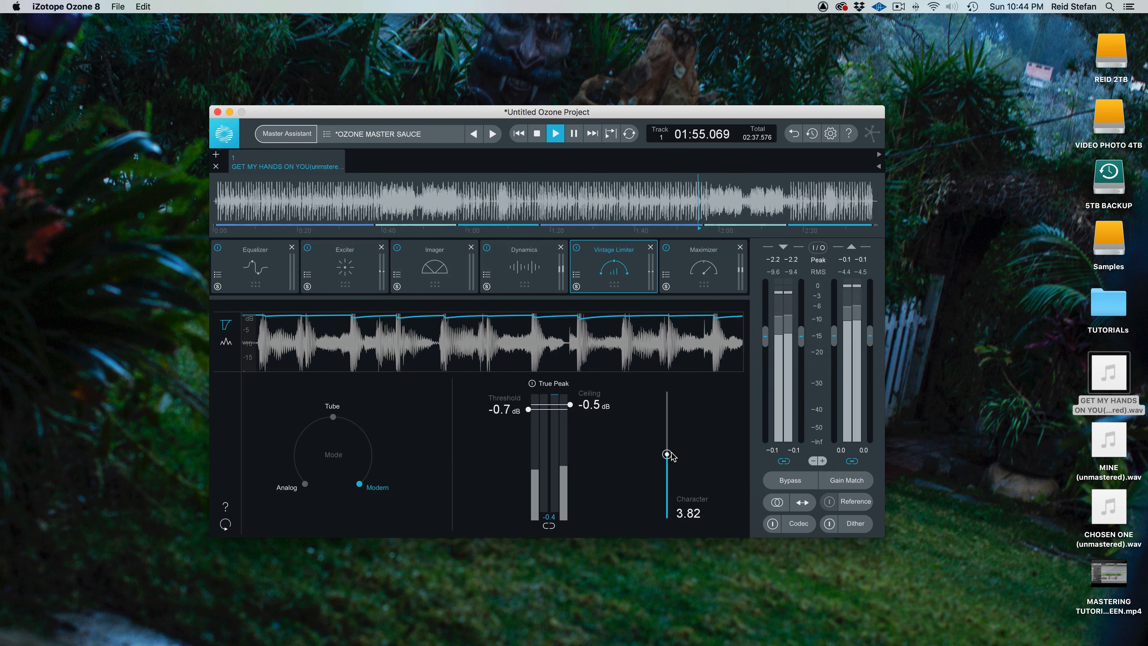
key("space")
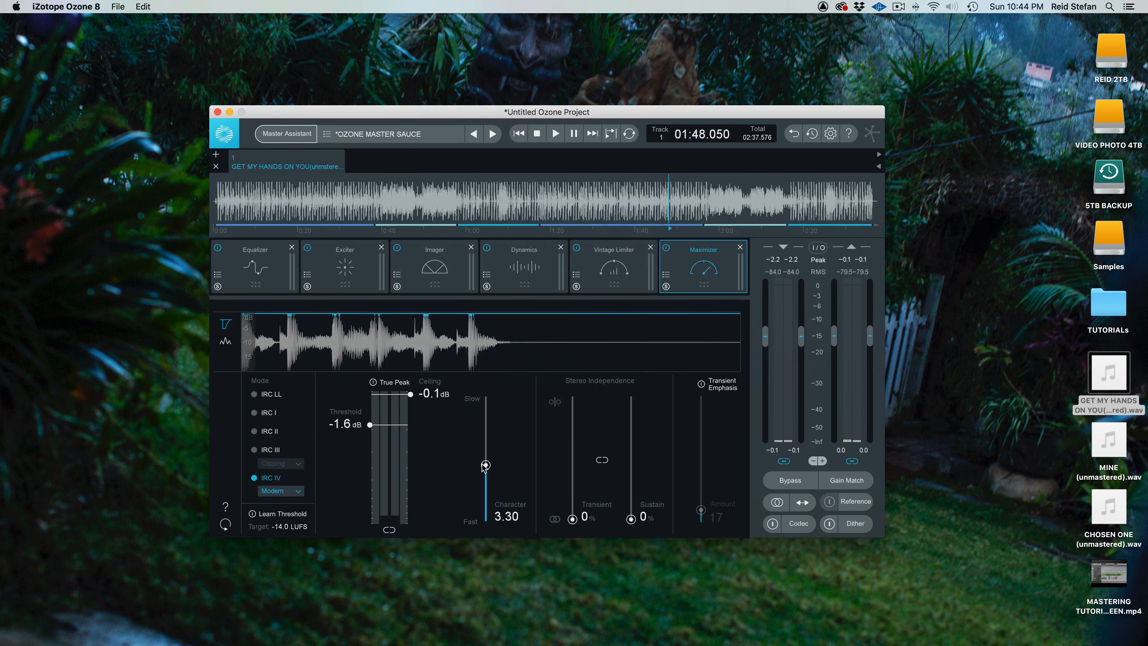
Raise the Maximizer's character to 4.40 while auditioning the track, and stop playback
left_click_drag(485, 462, 486, 451)
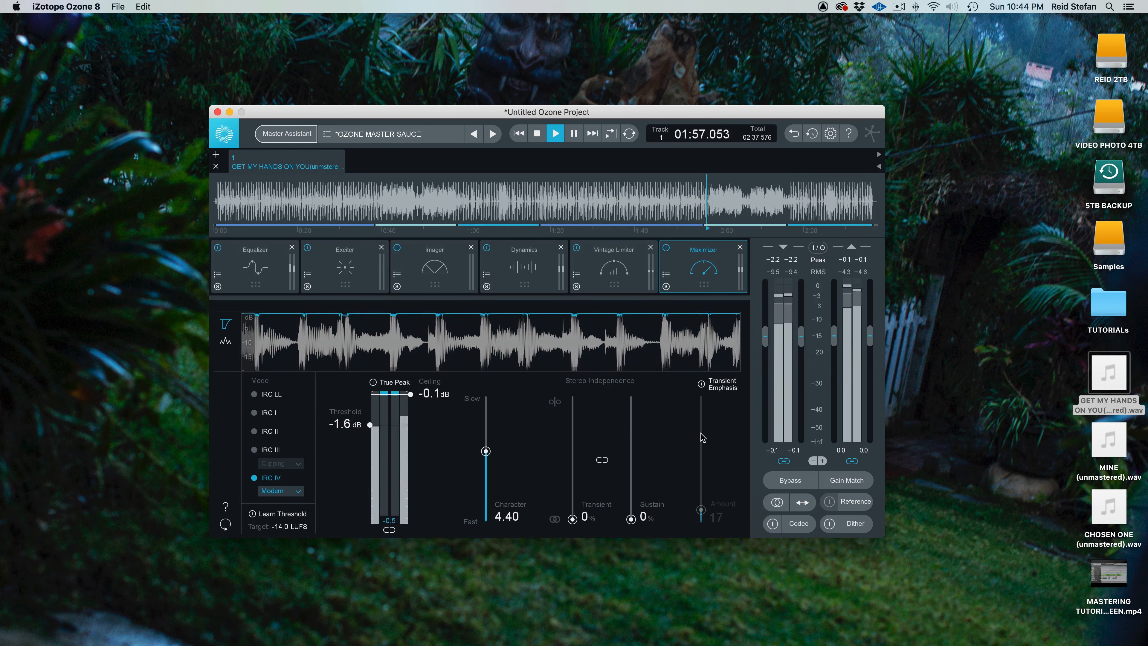
key("space")
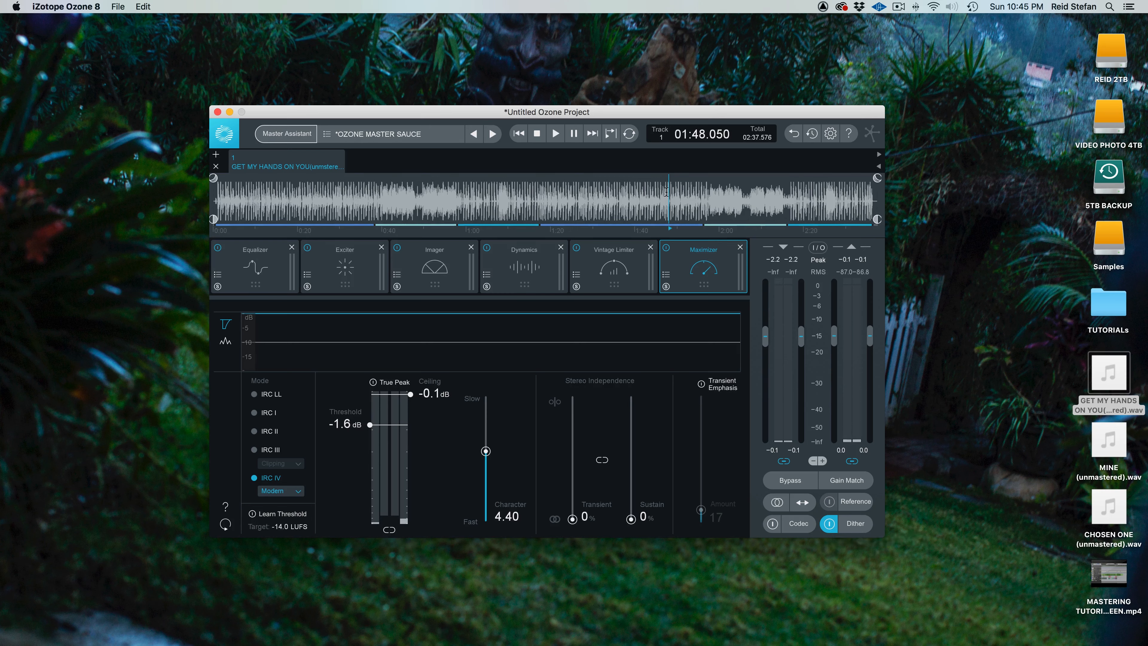
Compare the section from about 1:48 with dither on, off and on again, and stop playback
key("space")
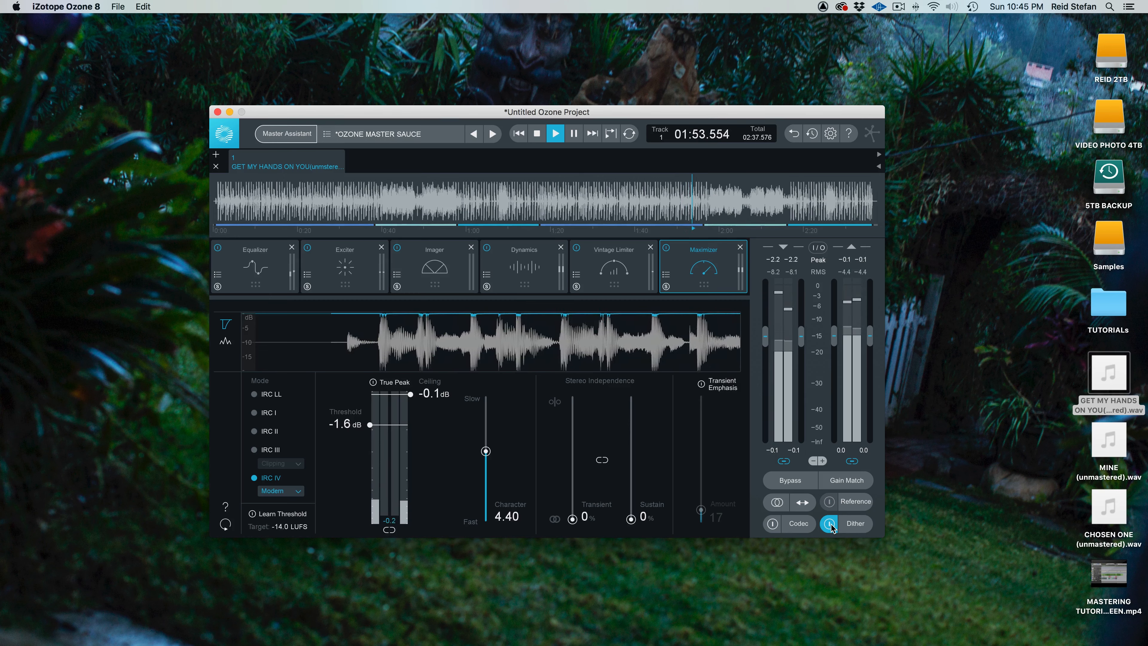
left_click(830, 524)
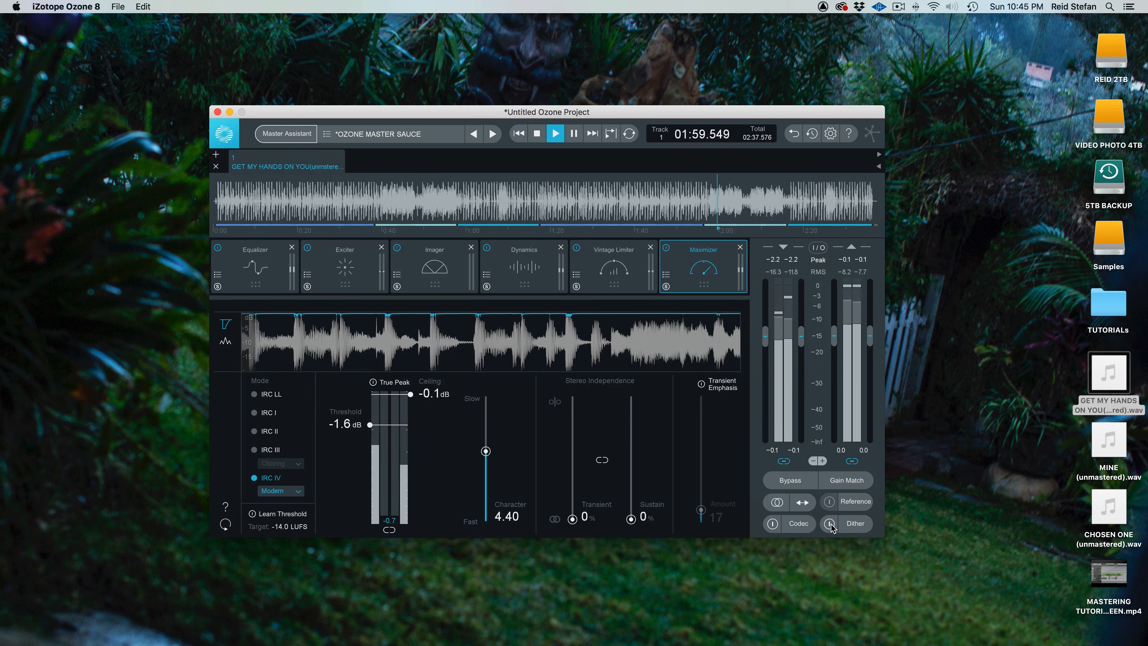
left_click(831, 524)
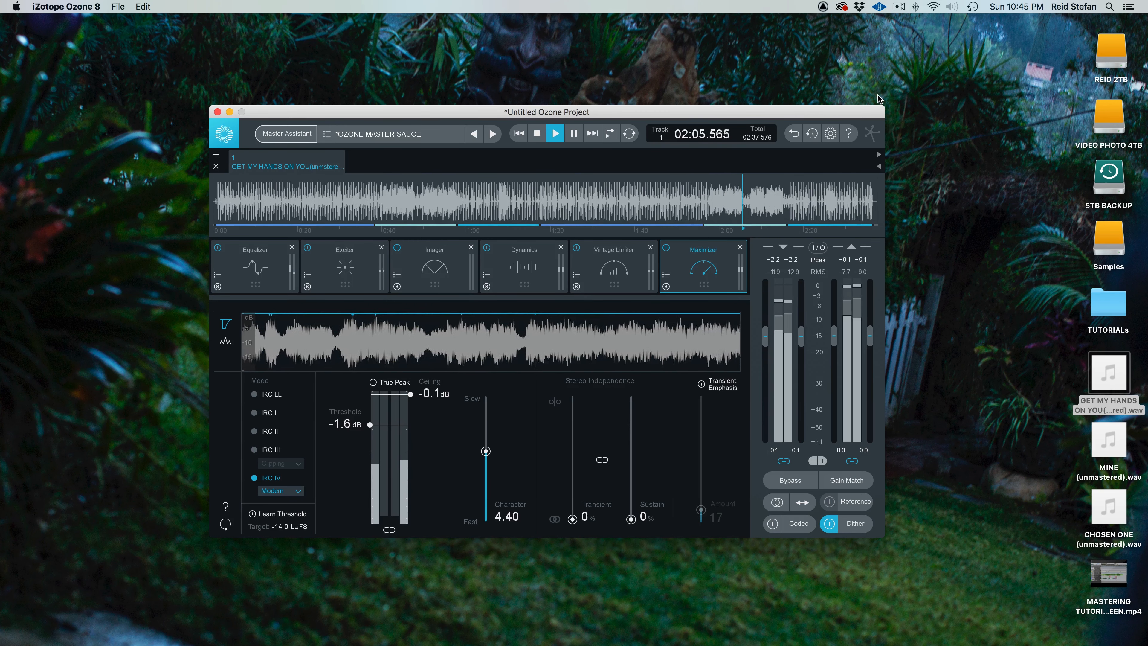
key("space")
Audition the track from about 0:20 with dither switched off and back on, and stop playback
left_click(362, 199)
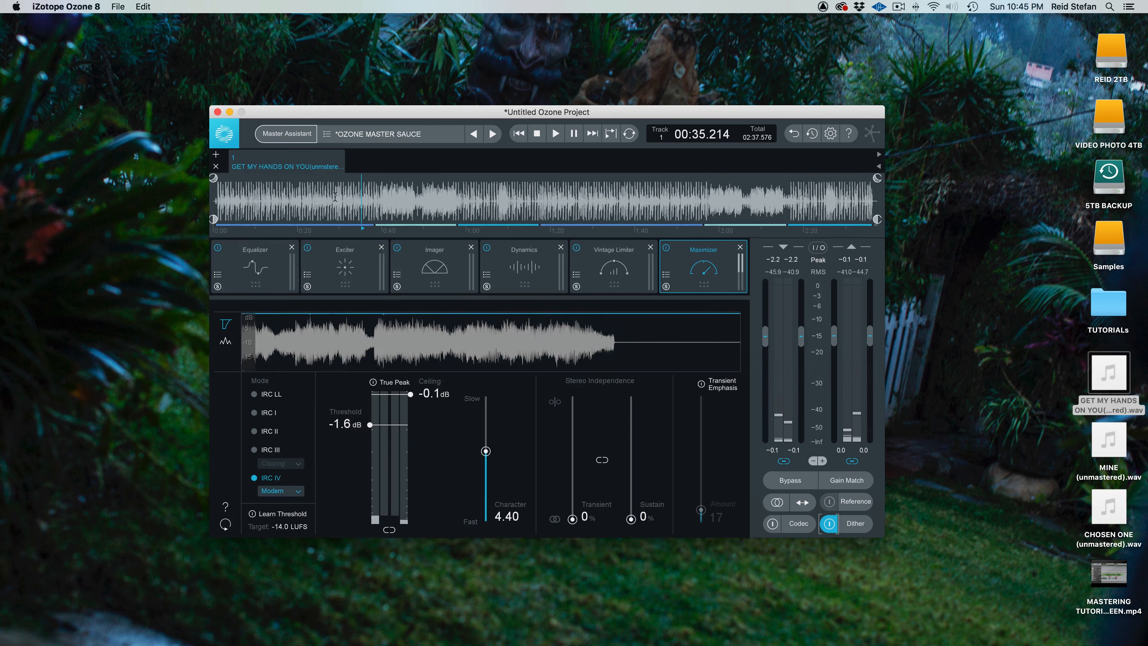
left_click(298, 190)
key("space")
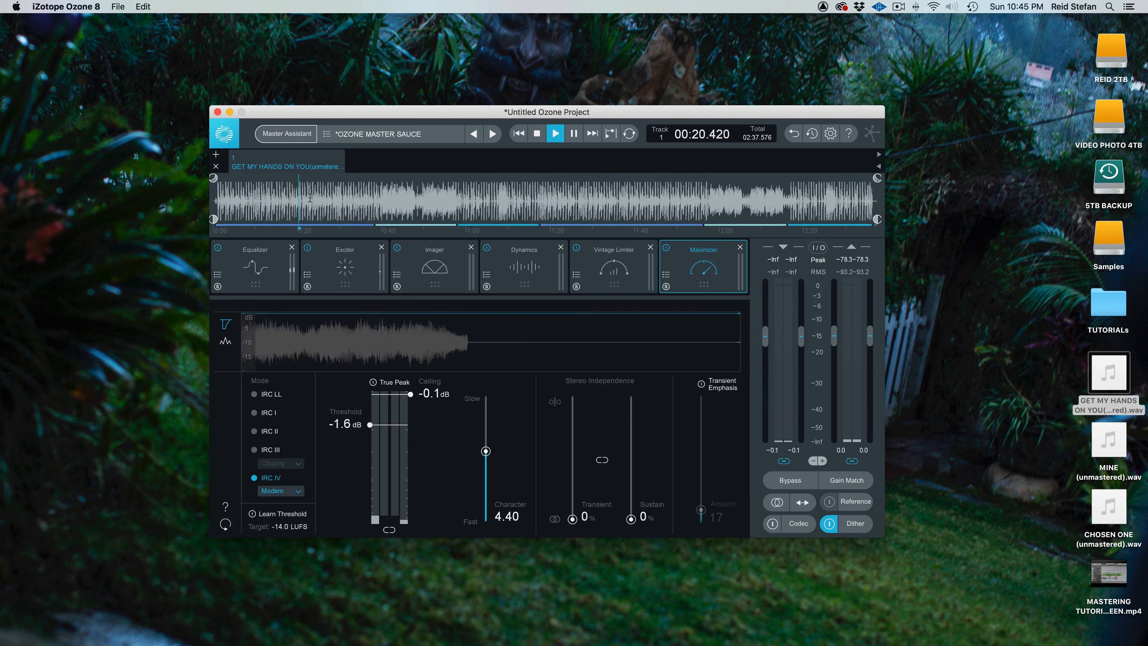
left_click(830, 523)
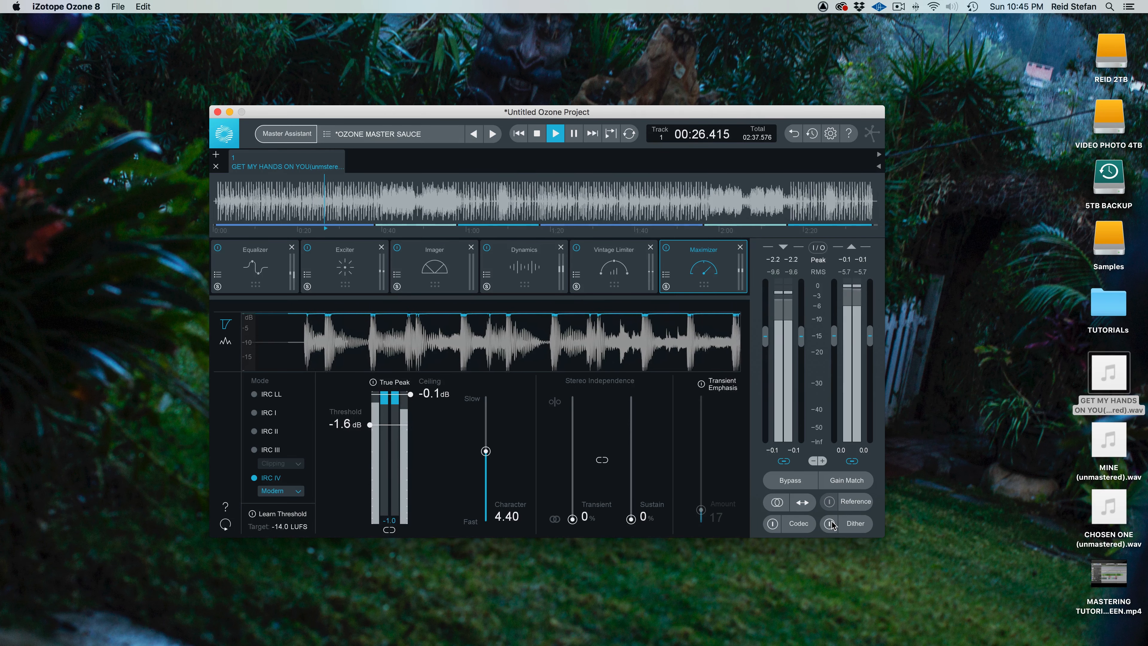
left_click(830, 523)
key("space")
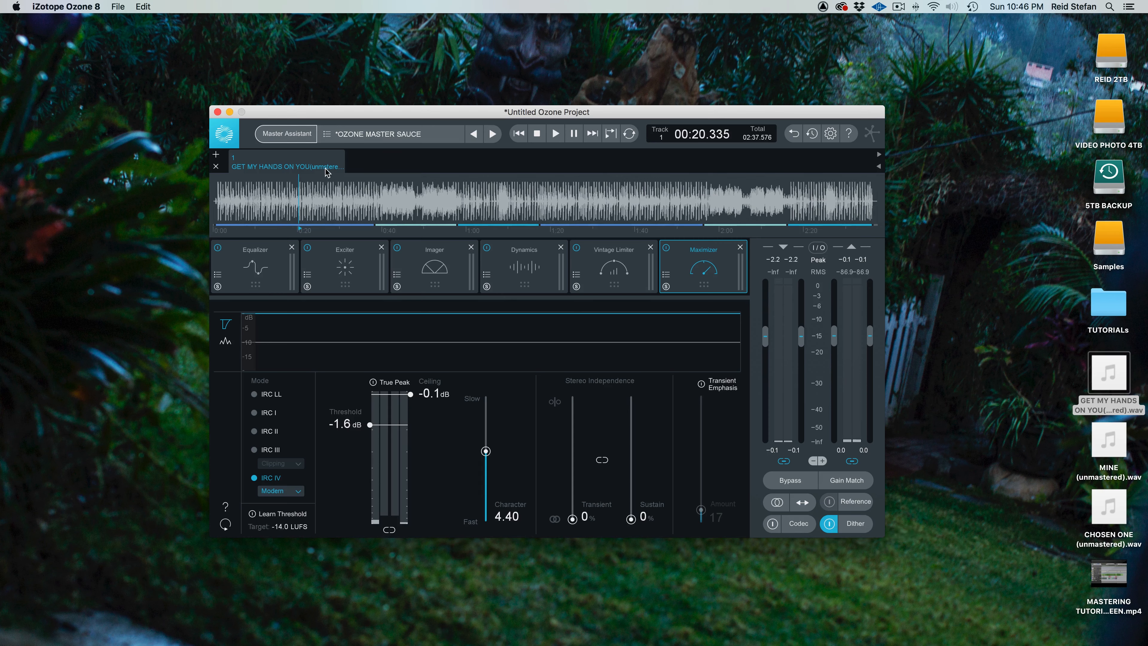
Locate the command for exporting the mastered track as audio files
left_click(117, 6)
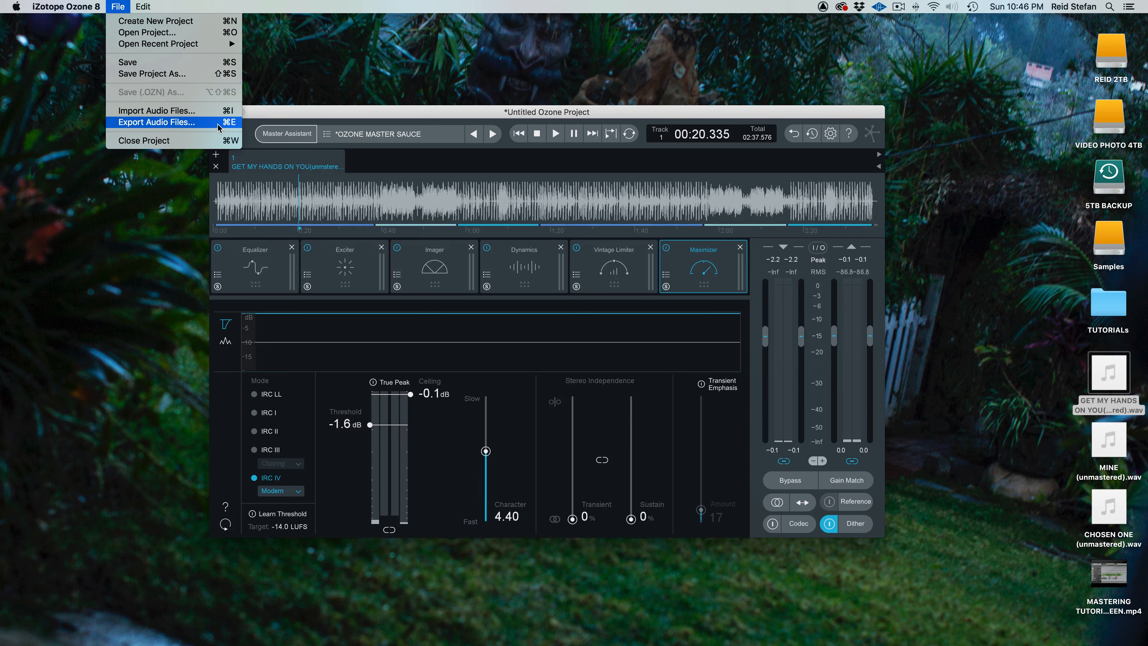
left_click(740, 113)
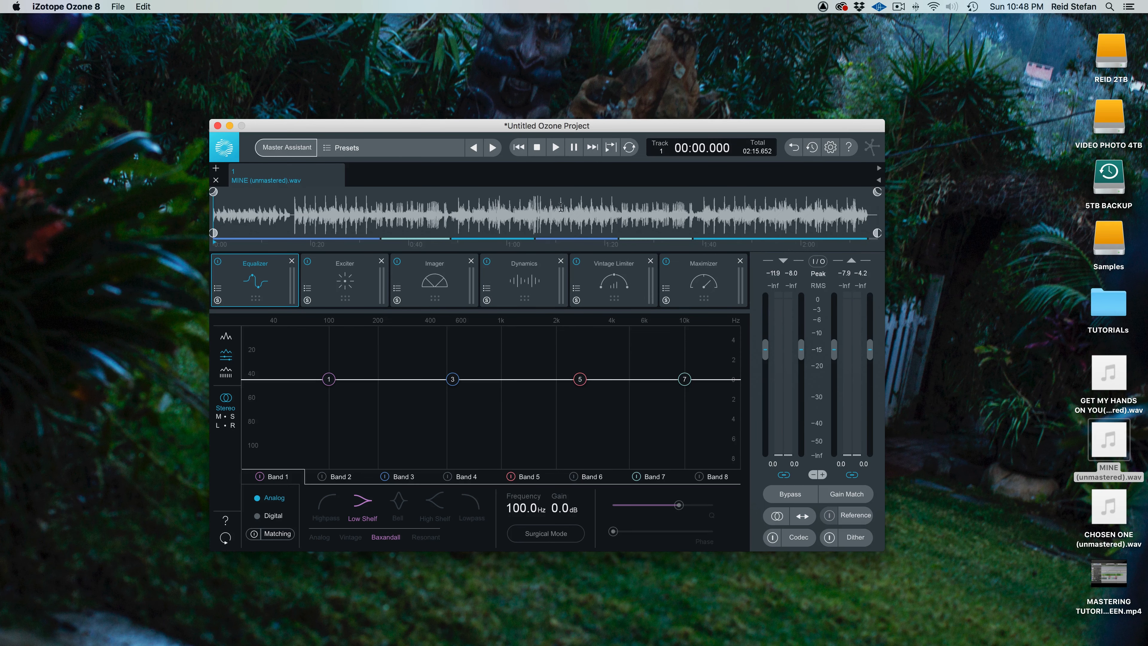
Apply the OZONE MASTER SAUCE global preset to the MINE (unmastered).wav project and close the preset manager
left_click(414, 153)
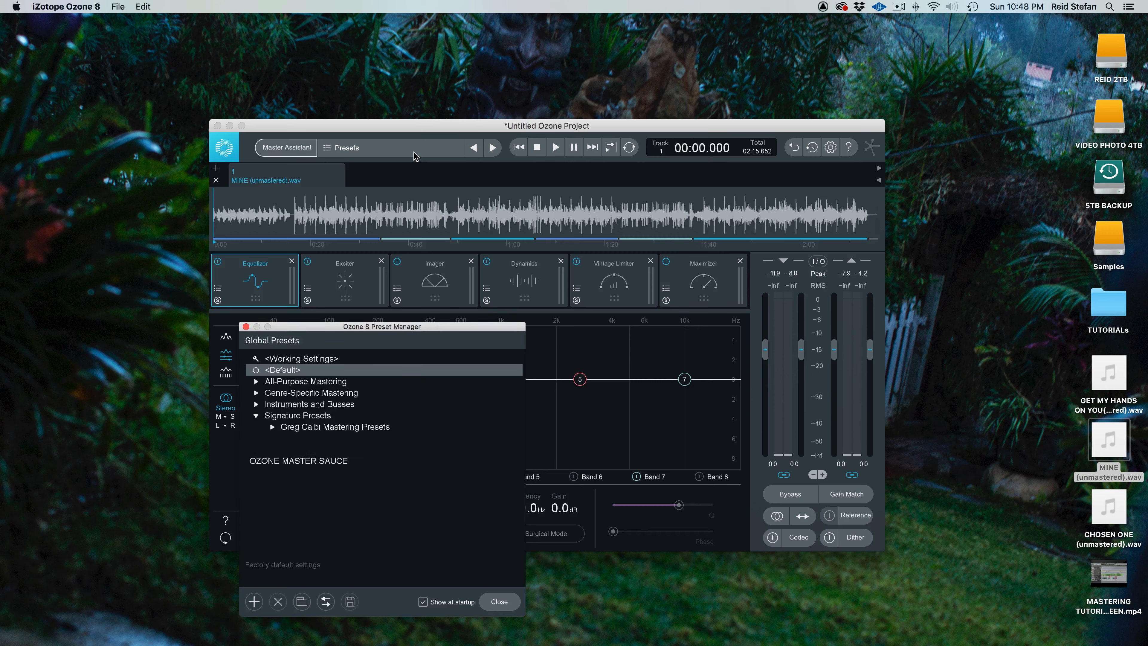
left_click(324, 462)
left_click(491, 604)
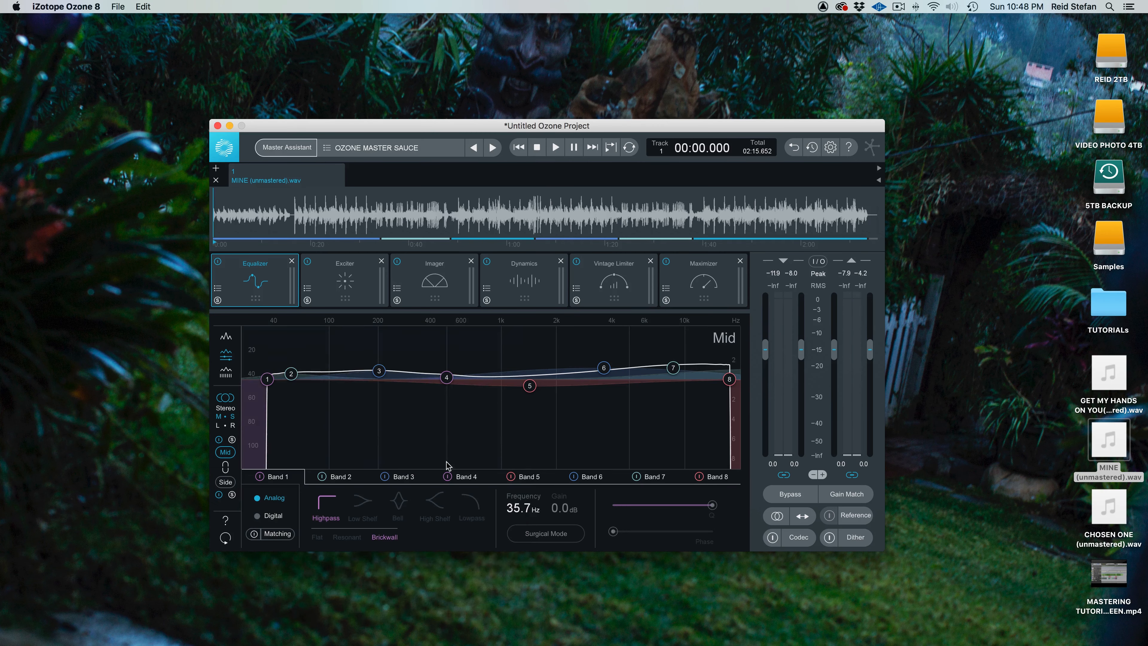
Compare MINE (unmastered).wav from about 0:16 with all processing bypassed and with the preset active, and stop playback
key("space")
key("space")
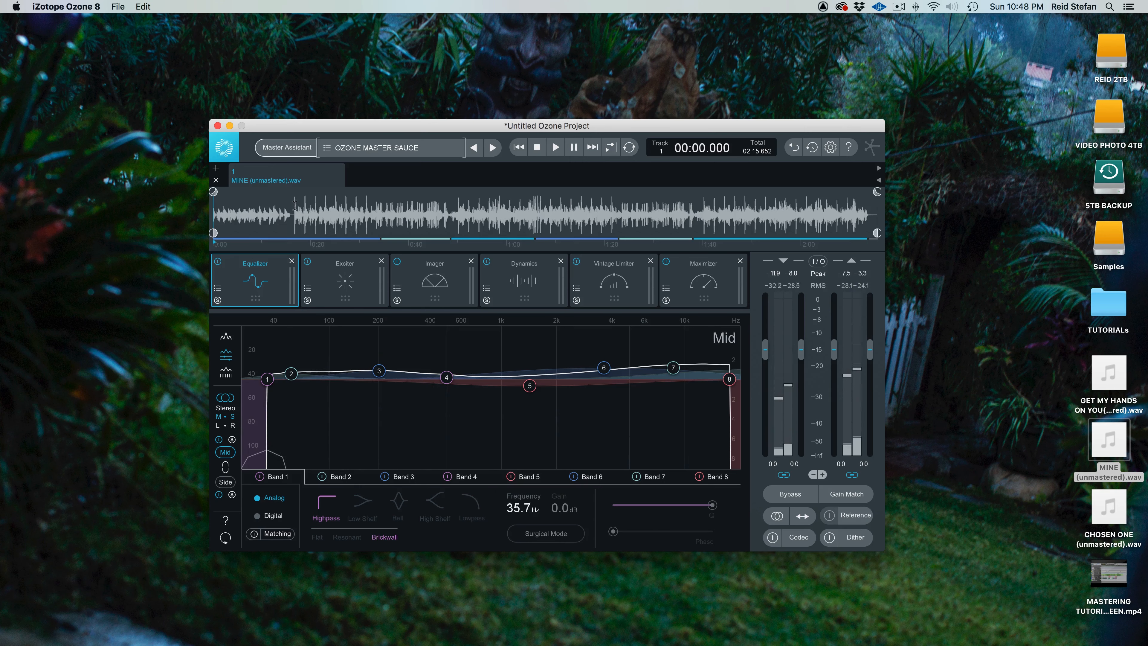
left_click(289, 220)
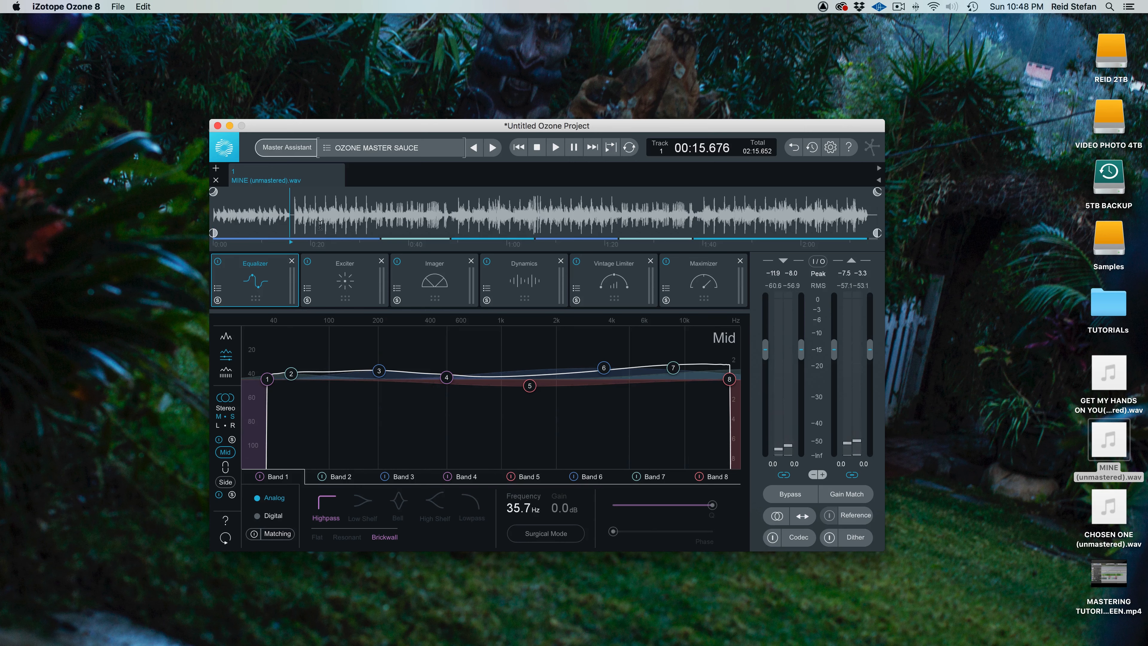
left_click(790, 494)
key("space")
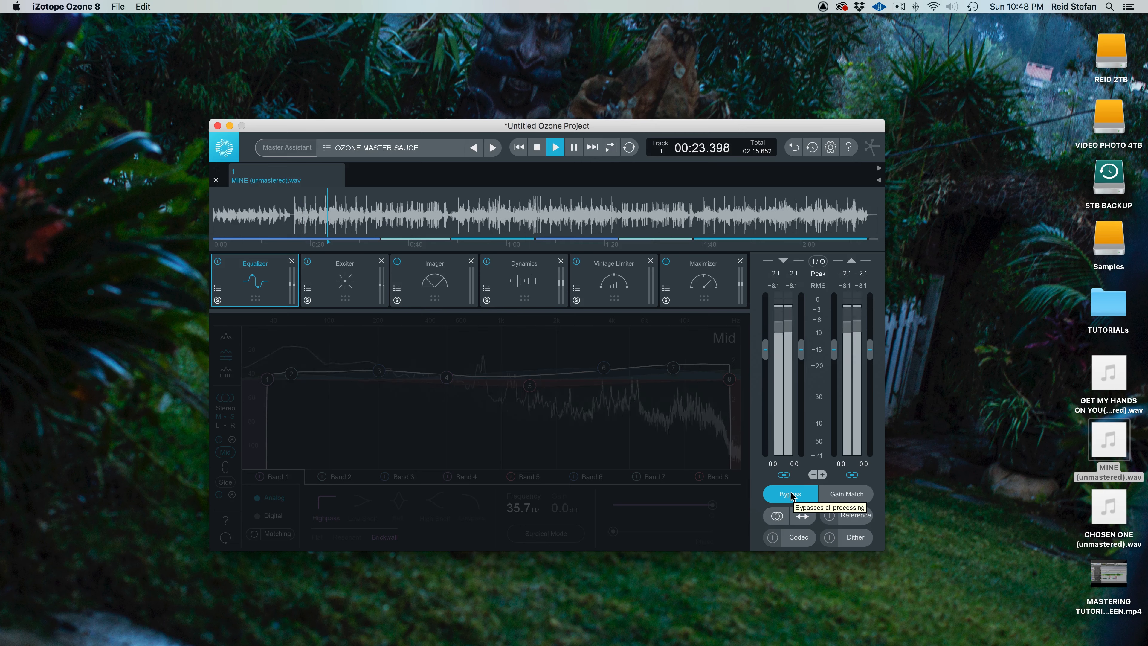
left_click(791, 494)
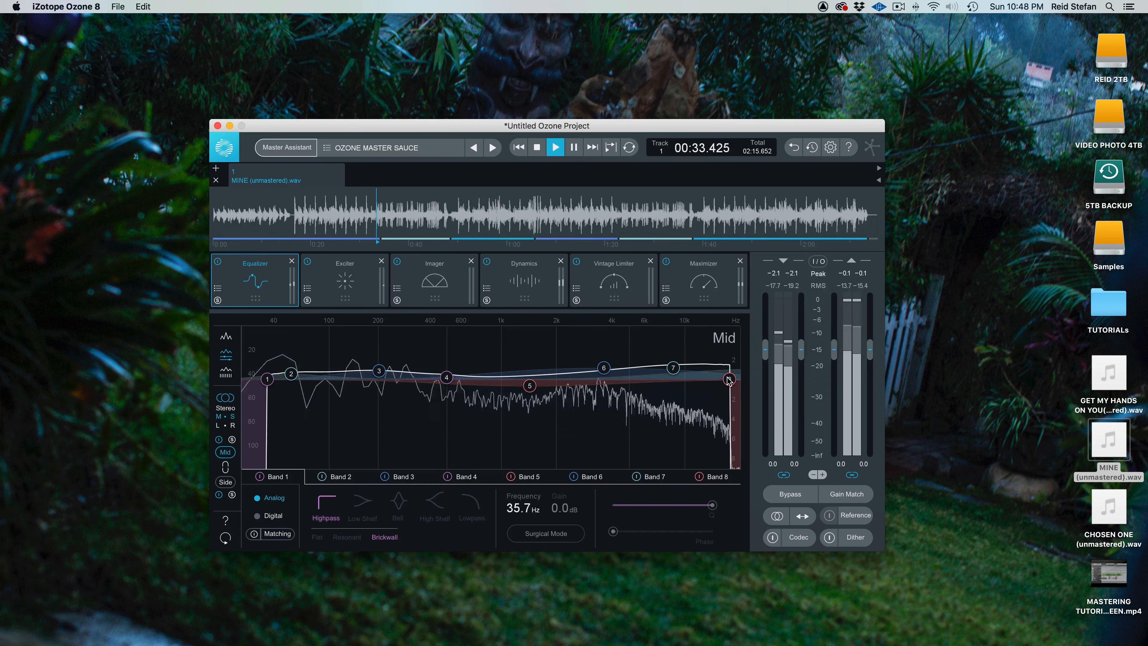
key("space")
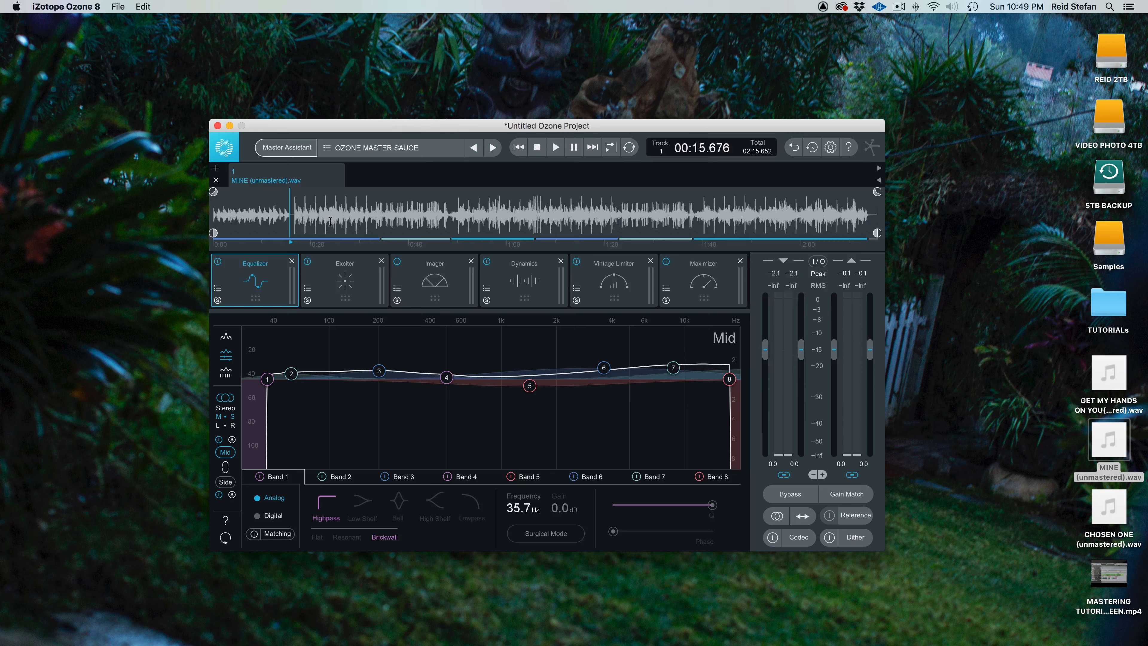
Play MINE (unmastered).wav from about 0:16 and enable dither
key("space")
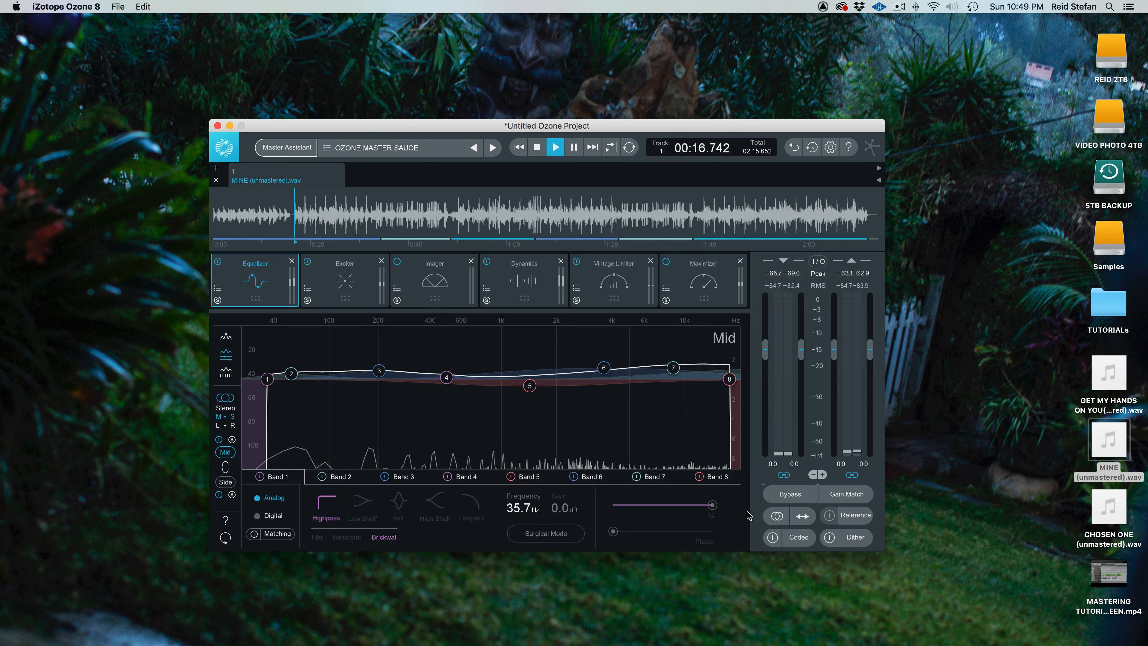
left_click(831, 538)
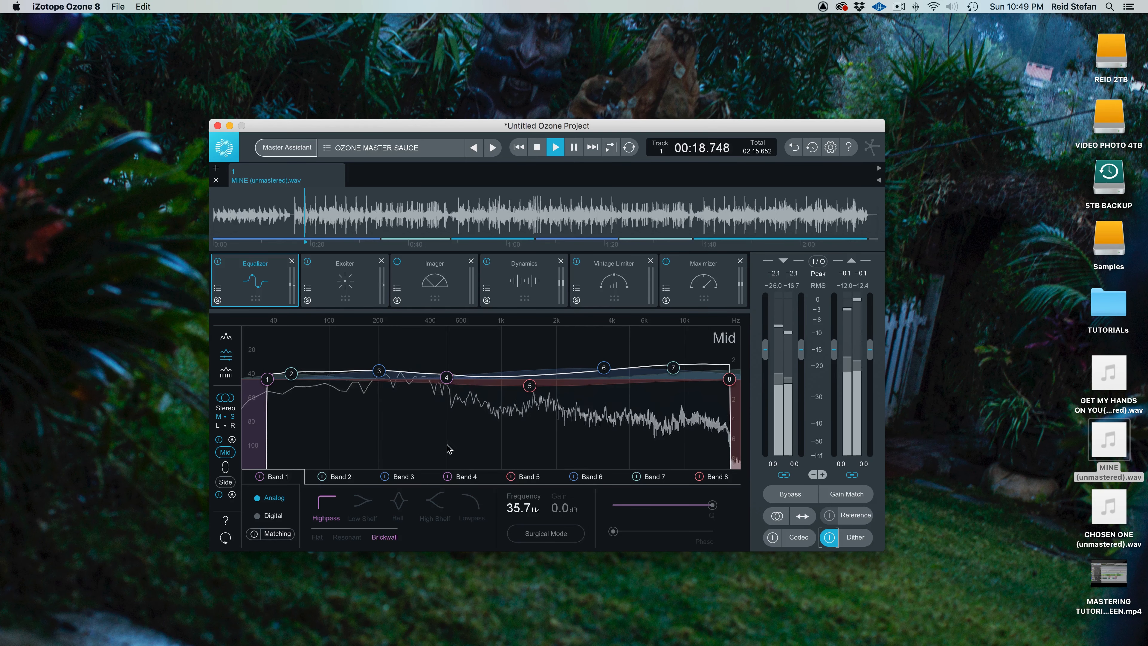
Reshape the Equalizer's Mid curve, lowering bands 8 and 3 and setting band 6 to 1.64 kHz/1.0 dB, band 7 to 8.98 kHz/0.0 dB, band 2 to 52.8 Hz/1.3 dB
left_click_drag(730, 379, 675, 383)
left_click_drag(604, 372, 538, 371)
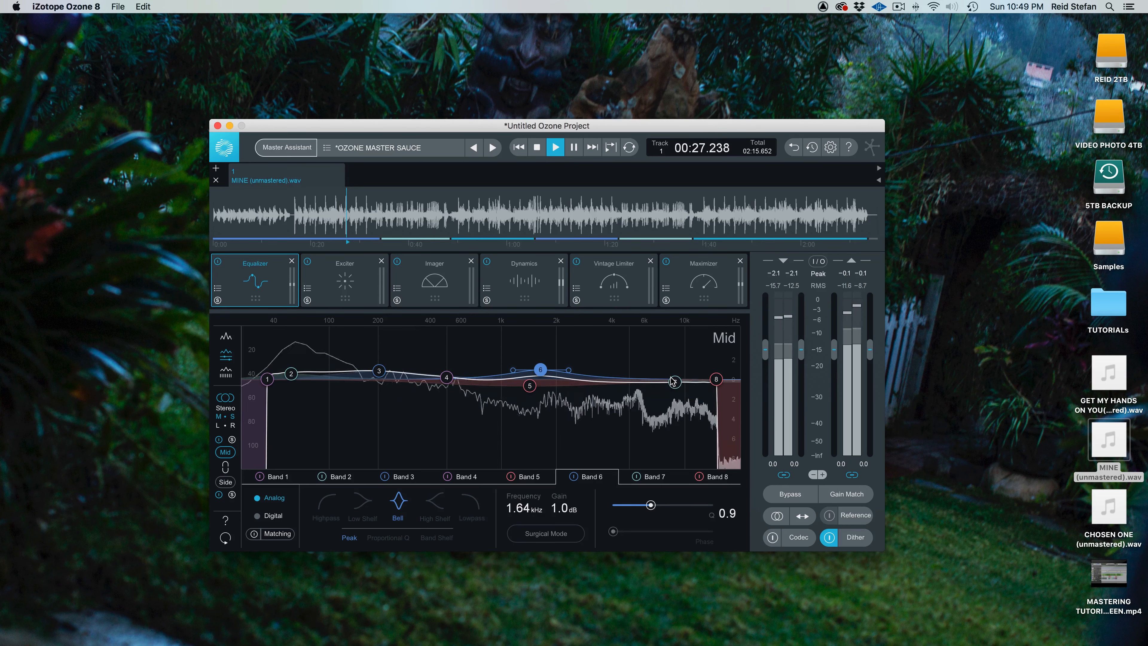
mouse_move(674, 382)
left_mouse_down()
mouse_move(675, 368)
mouse_move(677, 380)
left_mouse_up()
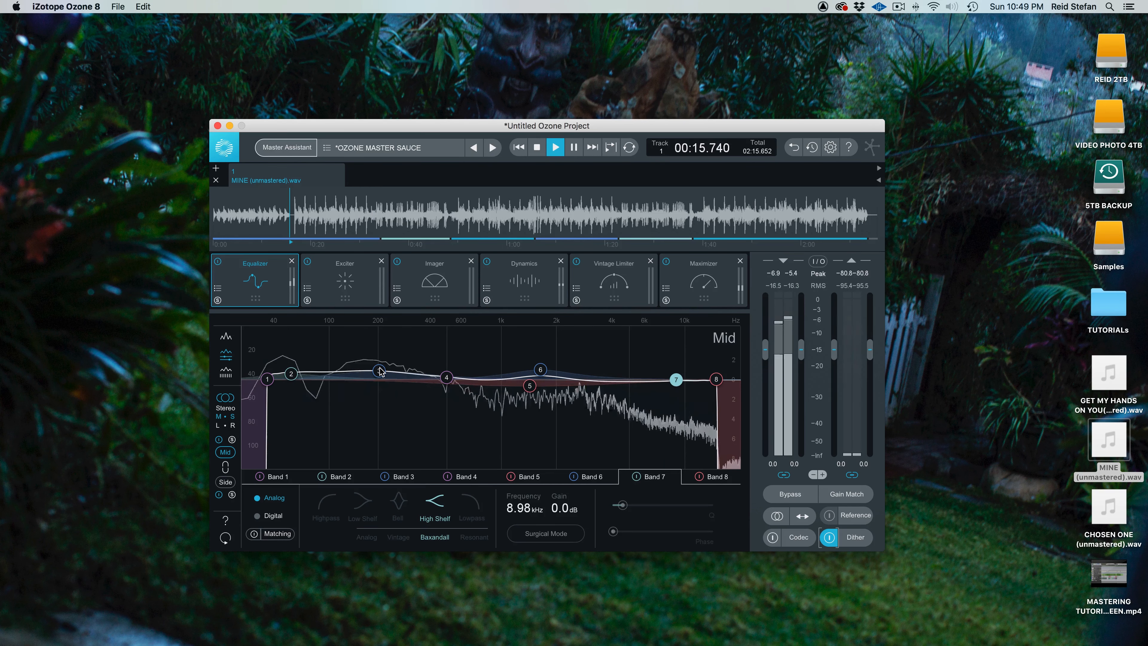
left_click_drag(379, 369, 290, 367)
key("space")
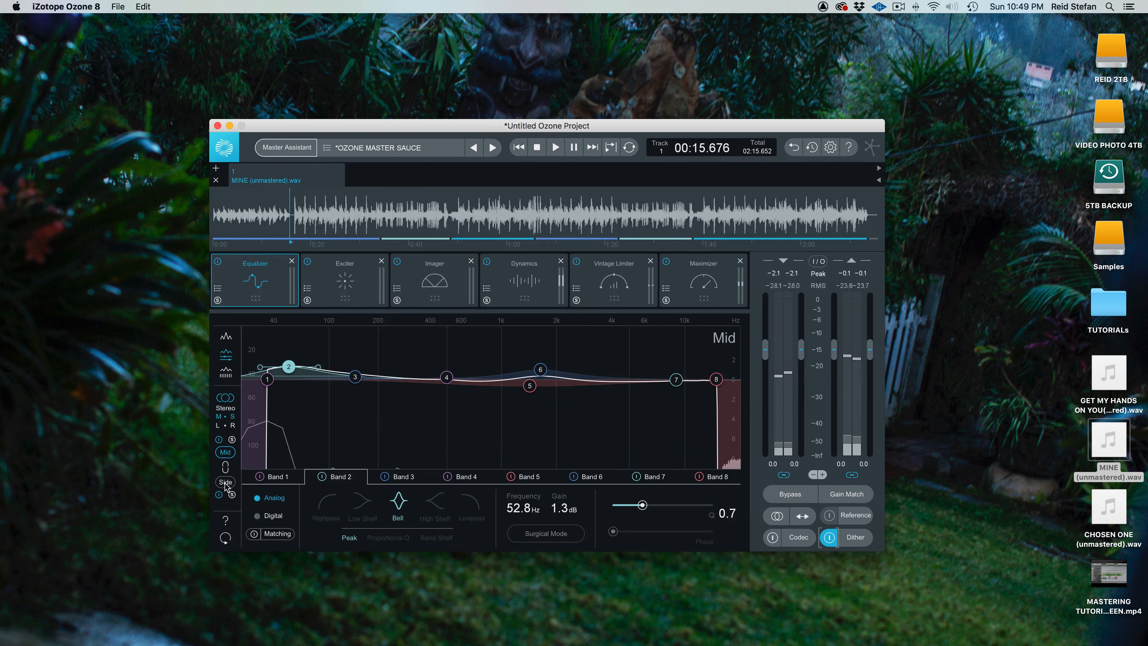
In the Equalizer's Side channel, set the band 1 highpass to 32.1 Hz and band 2 to 400.7 Hz with 1.2 dB gain during playback
left_click(226, 482)
key("space")
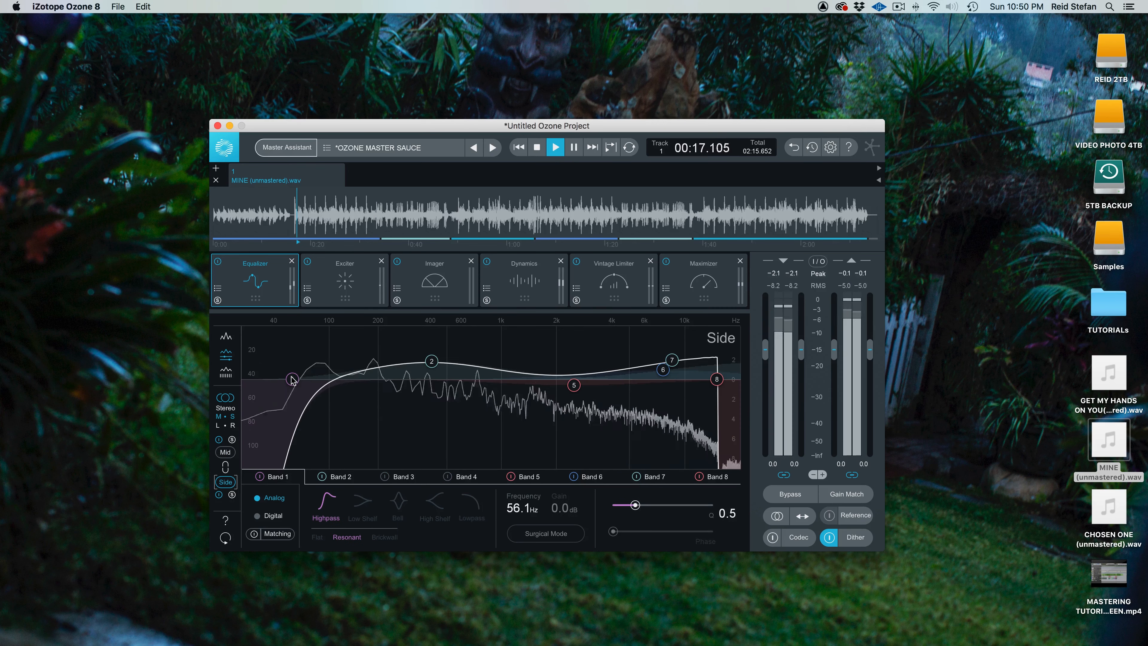
left_click_drag(292, 379, 260, 357)
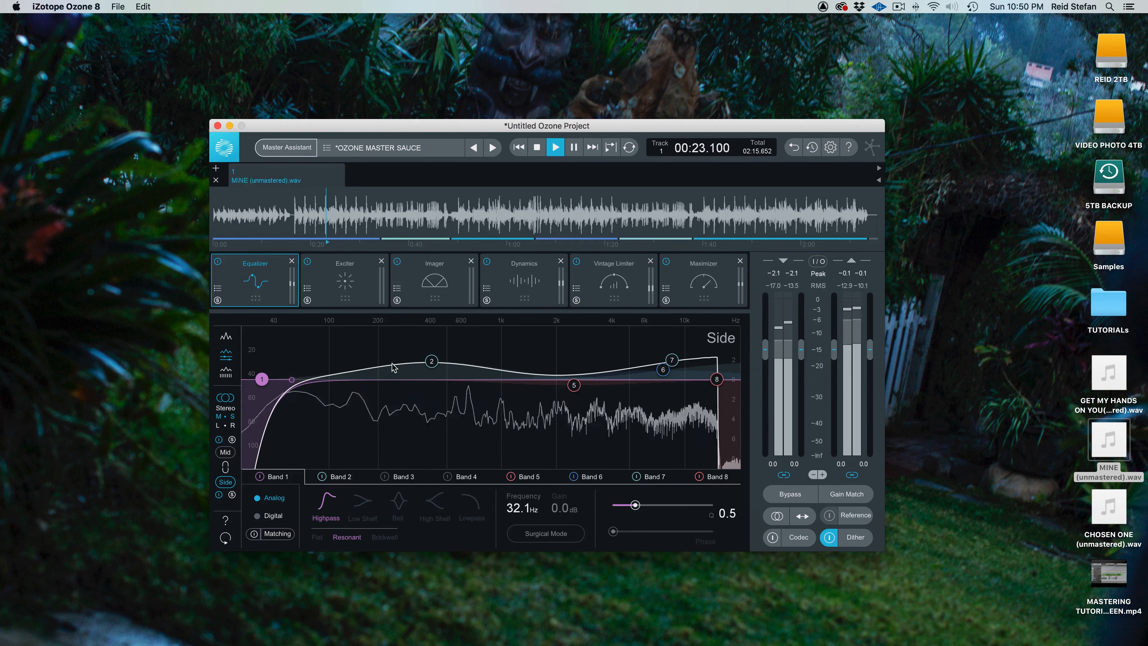
left_click(431, 364)
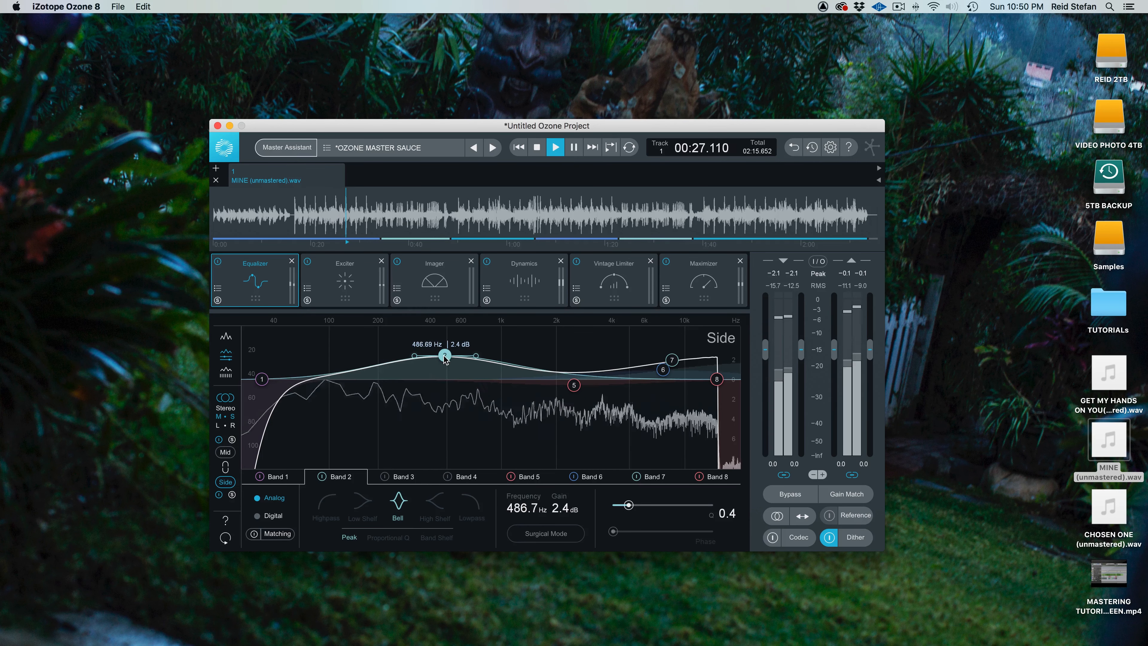
left_click_drag(433, 361, 430, 368)
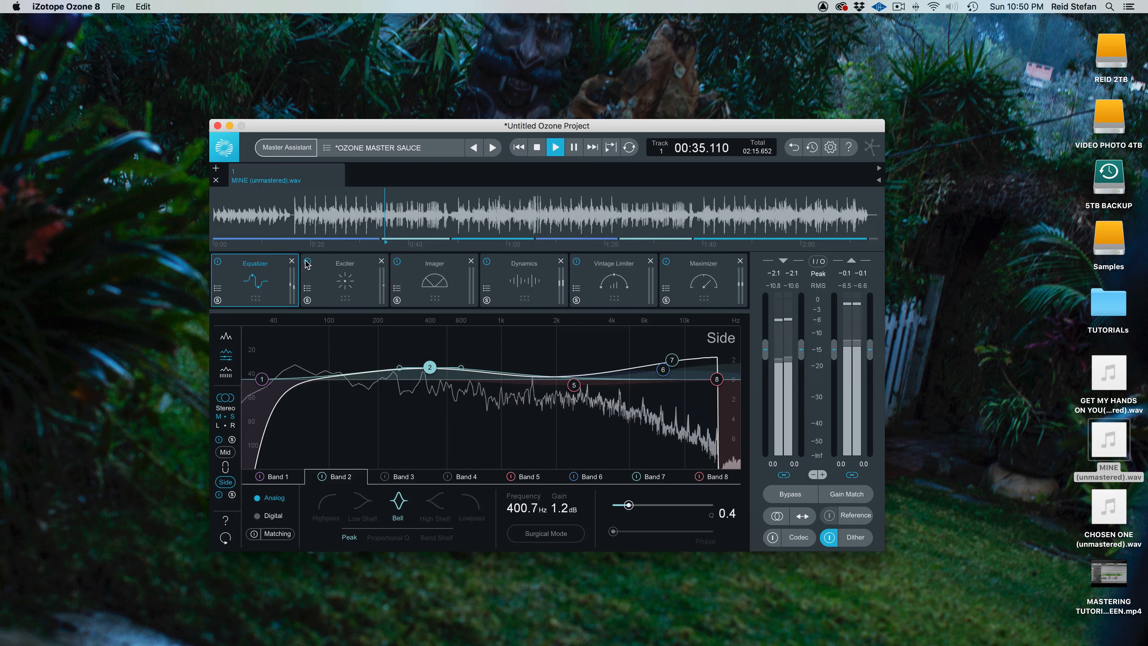
Compare the playing track with the Equalizer and with the Exciter each bypassed and re-enabled
left_click(219, 261)
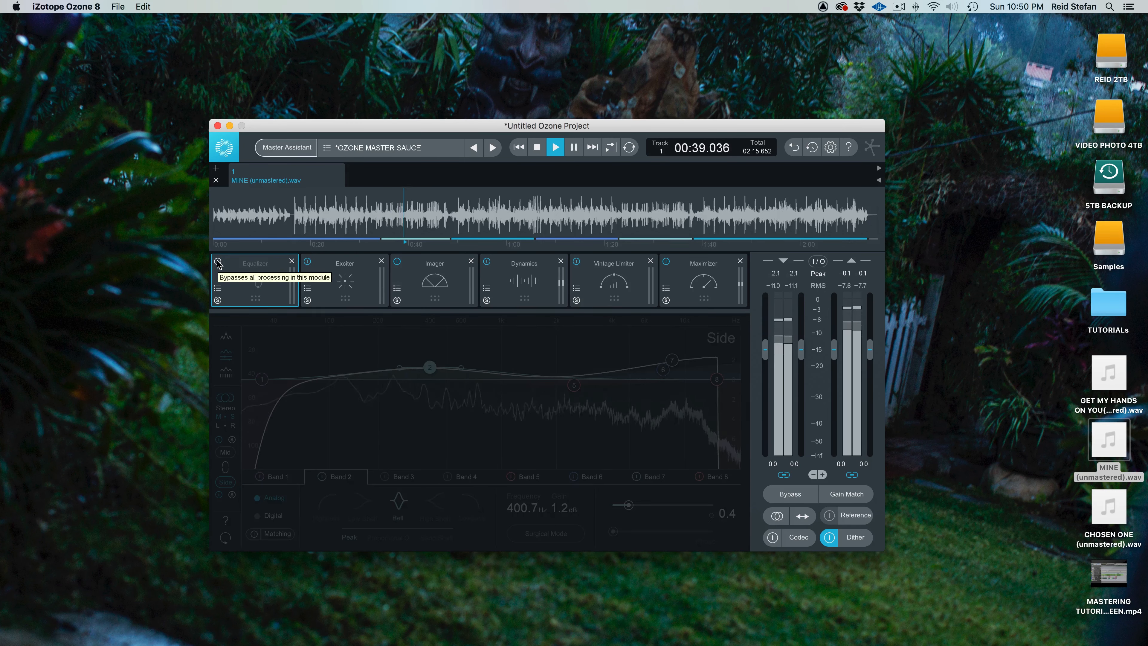
left_click(218, 262)
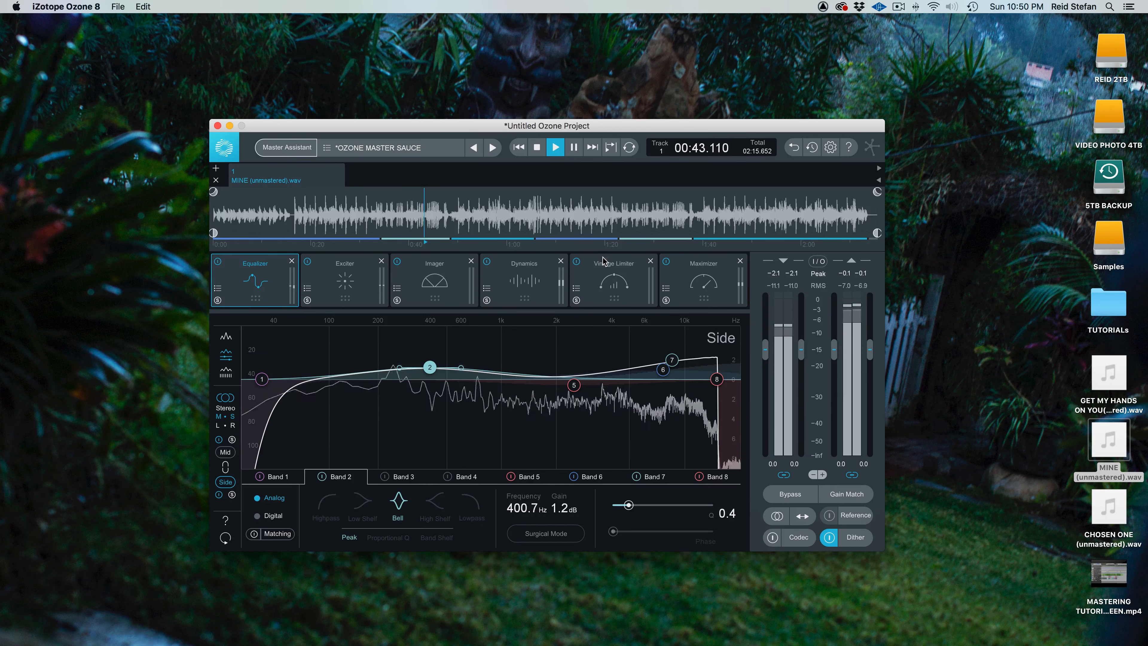
left_click(327, 274)
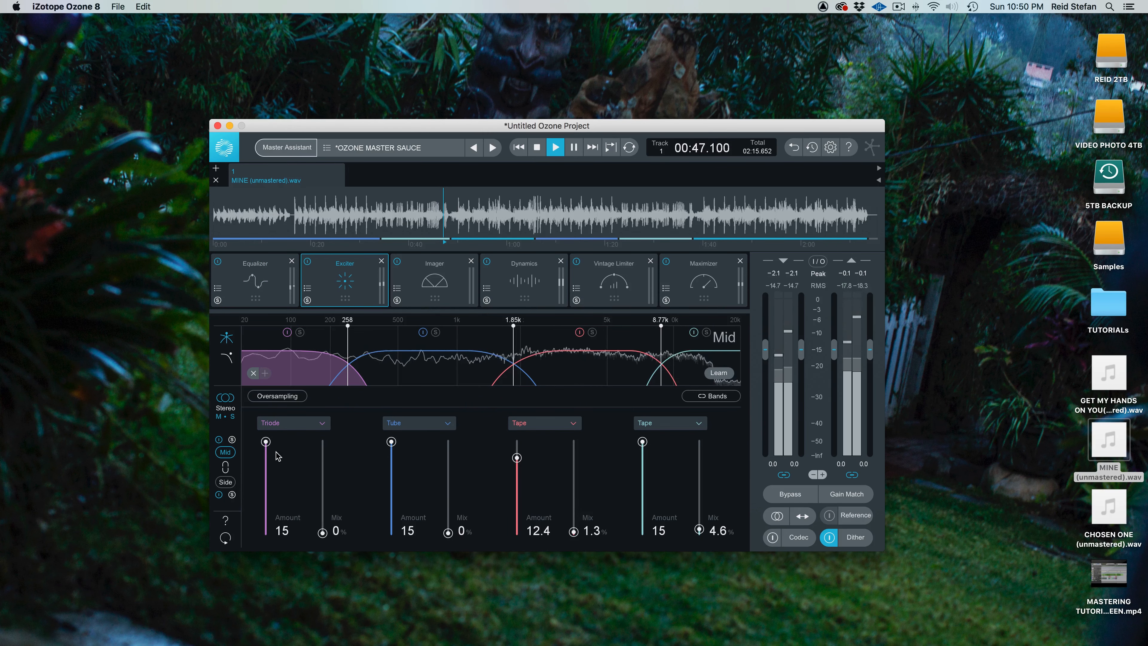
left_click(309, 262)
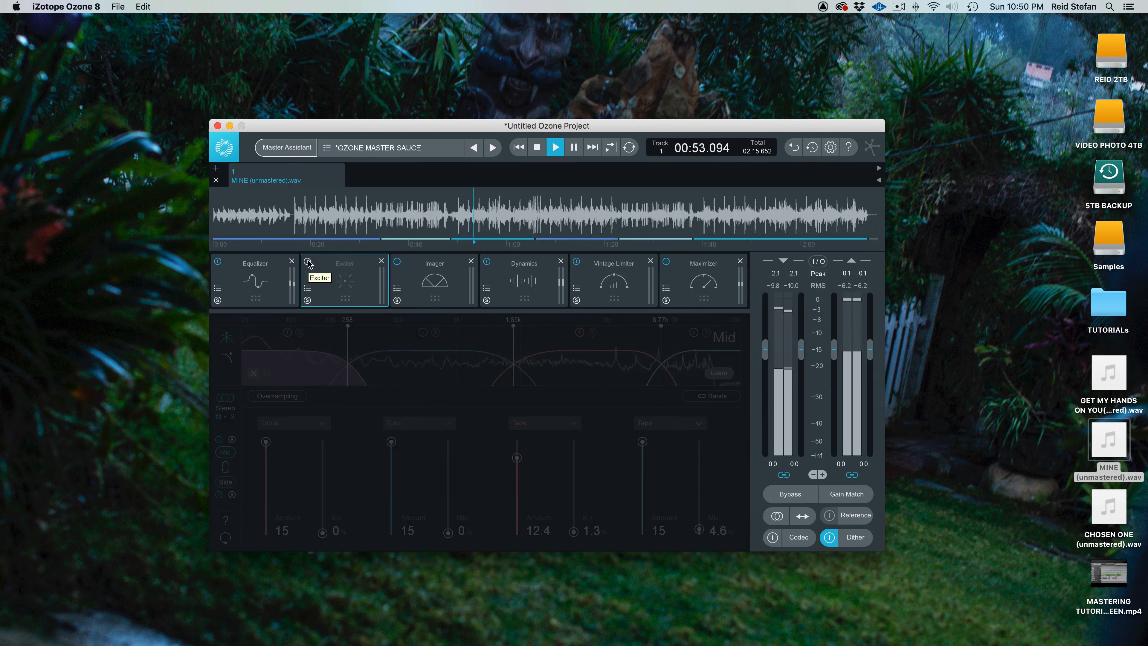
left_click(308, 263)
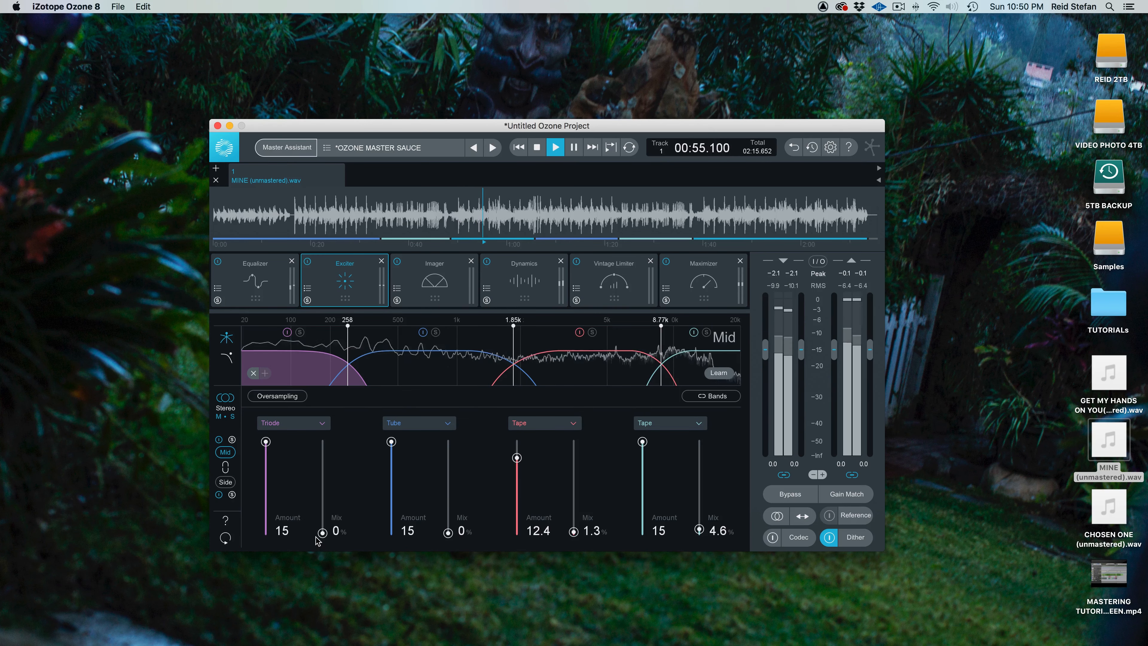
Raise the Exciter's Mid mix to 6.5% on band 1 and 4.6% on band 3 while listening
left_click_drag(321, 532, 321, 440)
left_click_drag(328, 479, 332, 523)
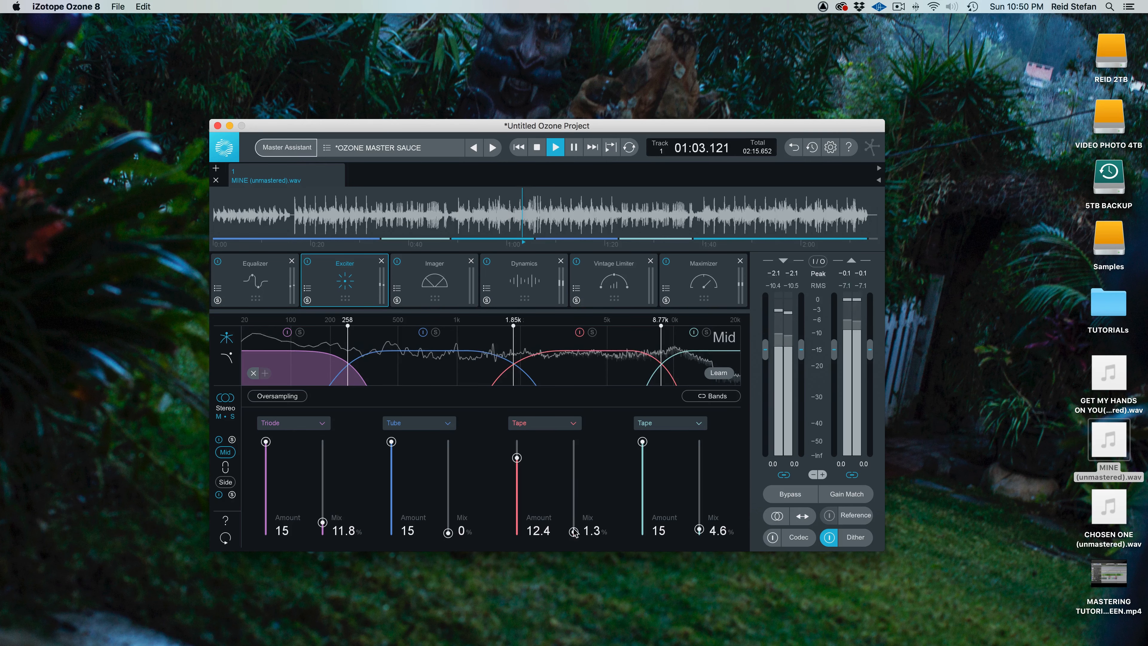
mouse_move(575, 532)
left_mouse_down()
mouse_move(573, 441)
mouse_move(574, 526)
mouse_move(575, 499)
mouse_move(582, 520)
left_mouse_up()
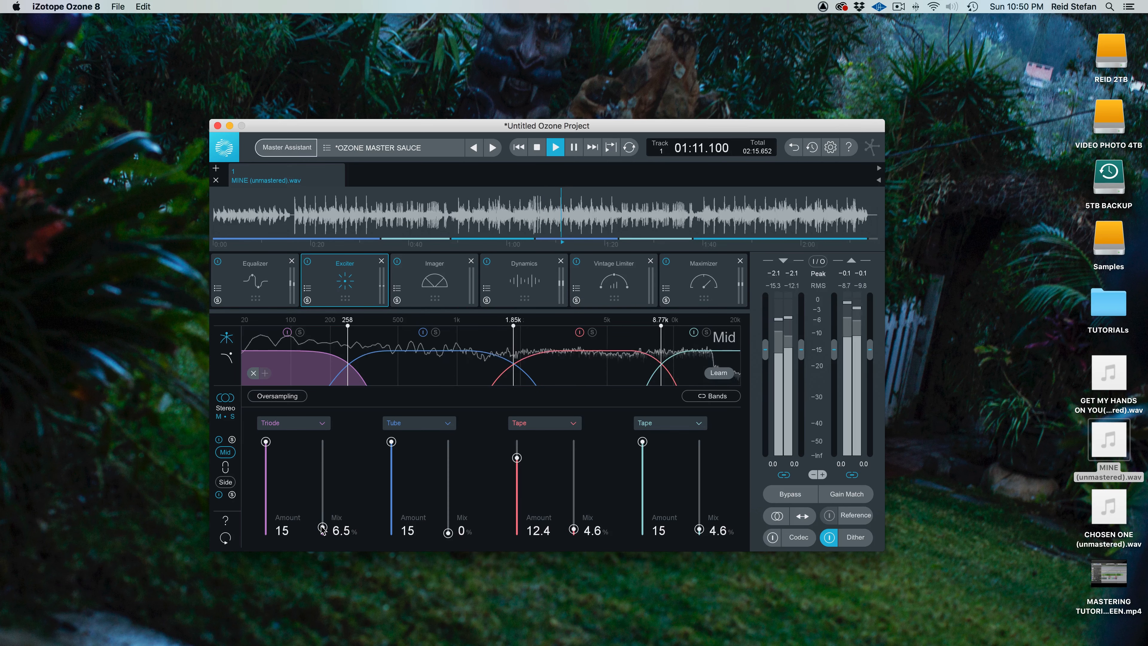
Set the Exciter's Side mix to 2.6% on band 2 and 7.2% on band 4, comparing the sound with the module bypassed
left_click(221, 483)
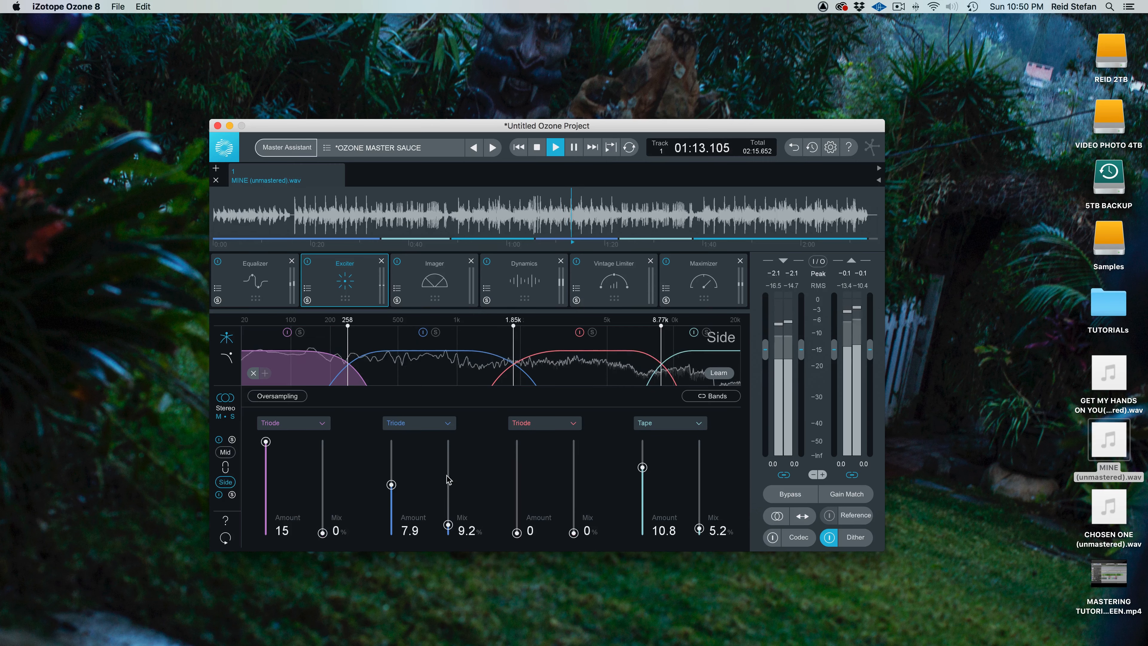
left_click_drag(450, 524, 454, 564)
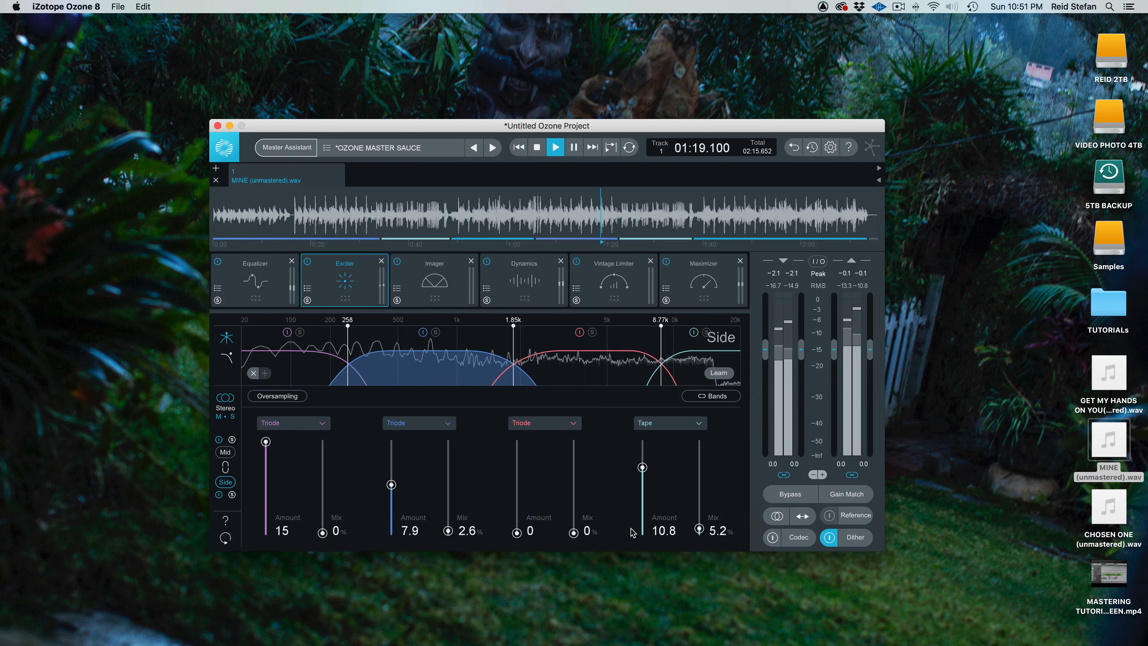
mouse_move(692, 532)
left_mouse_down()
mouse_move(701, 452)
mouse_move(707, 522)
left_mouse_up()
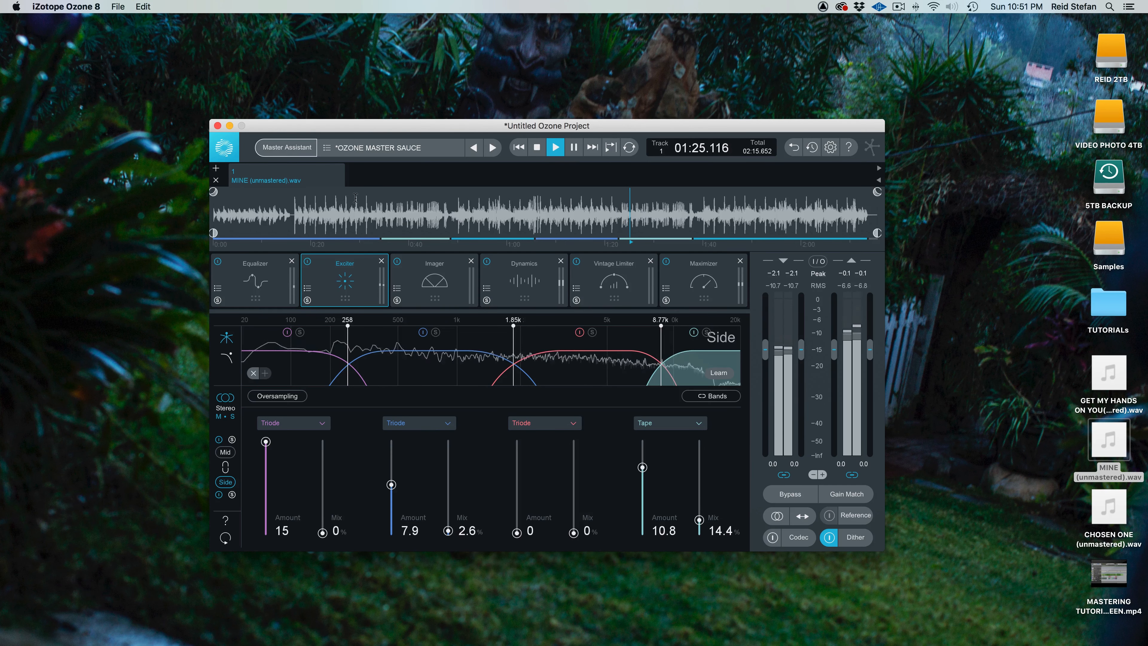
left_click(308, 262)
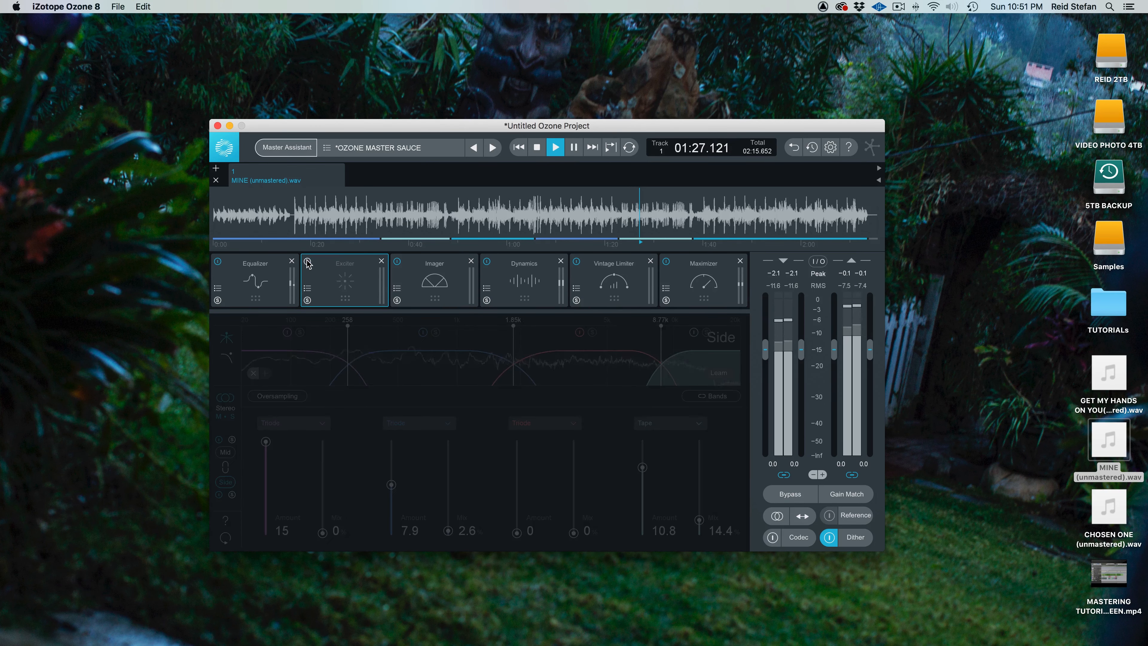
left_click(308, 262)
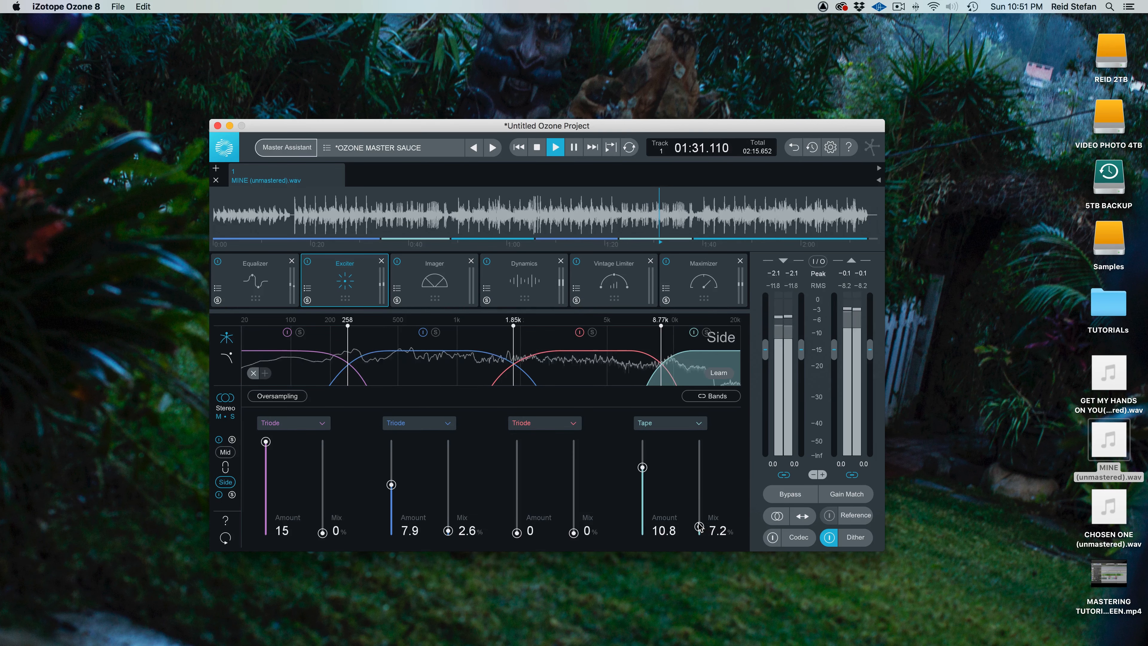
Set the Exciter's Mid mix to 2.6% on band 1, 3.9% on band 3 and 1.3% on band 4, and compare against bypass
left_click(225, 452)
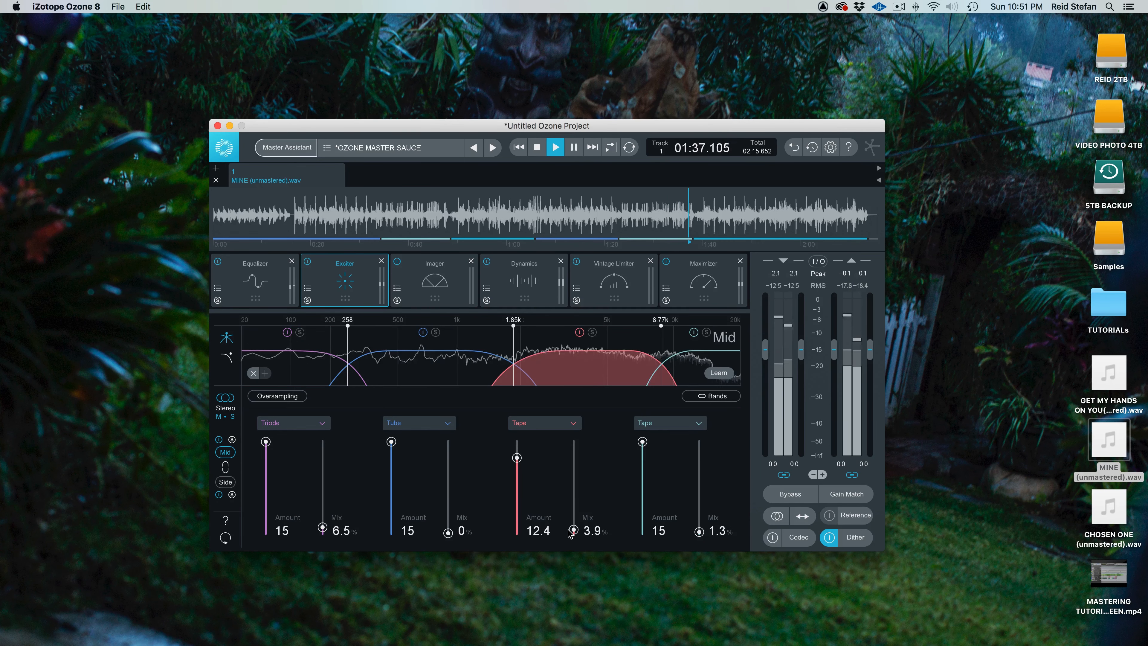
left_click_drag(323, 532, 323, 533)
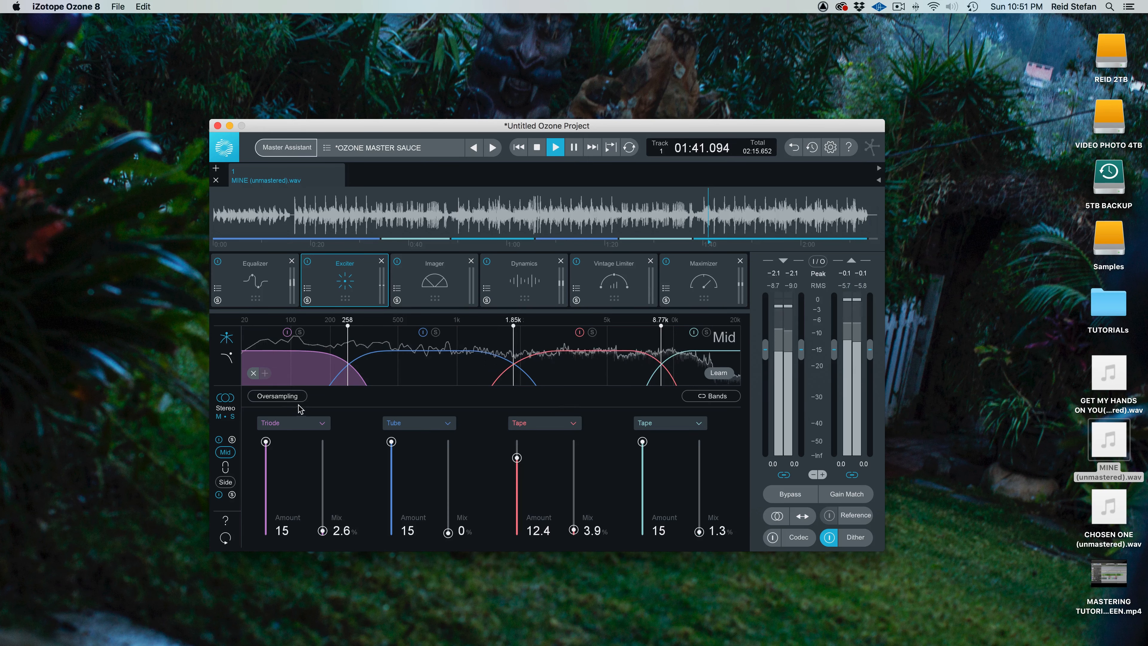
left_click(308, 263)
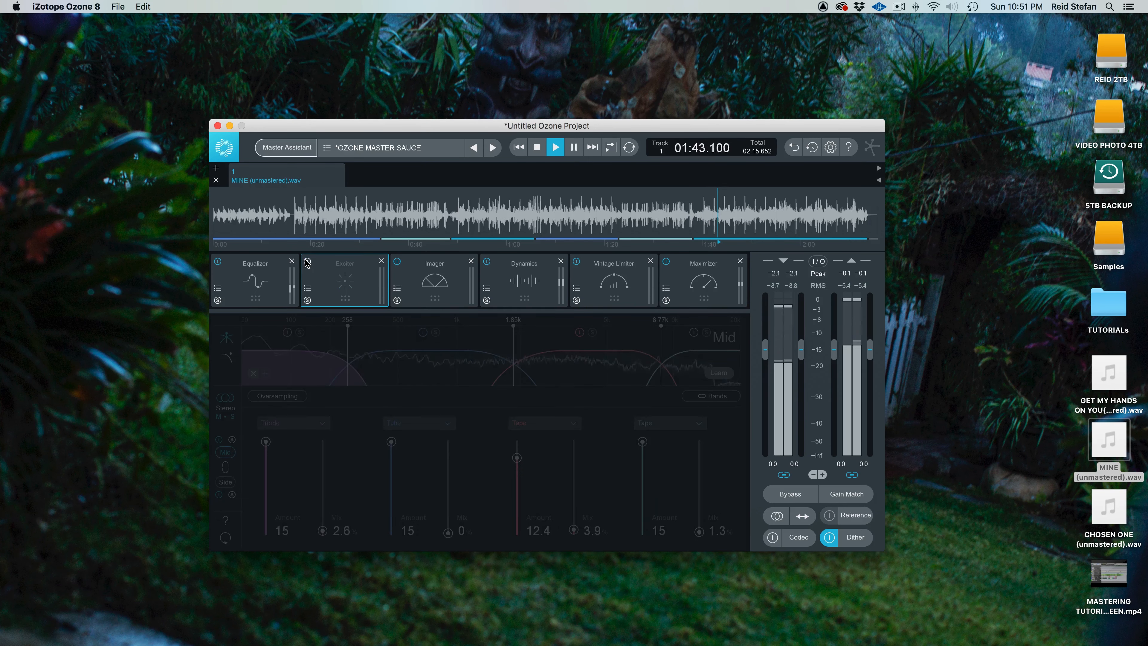
left_click(308, 262)
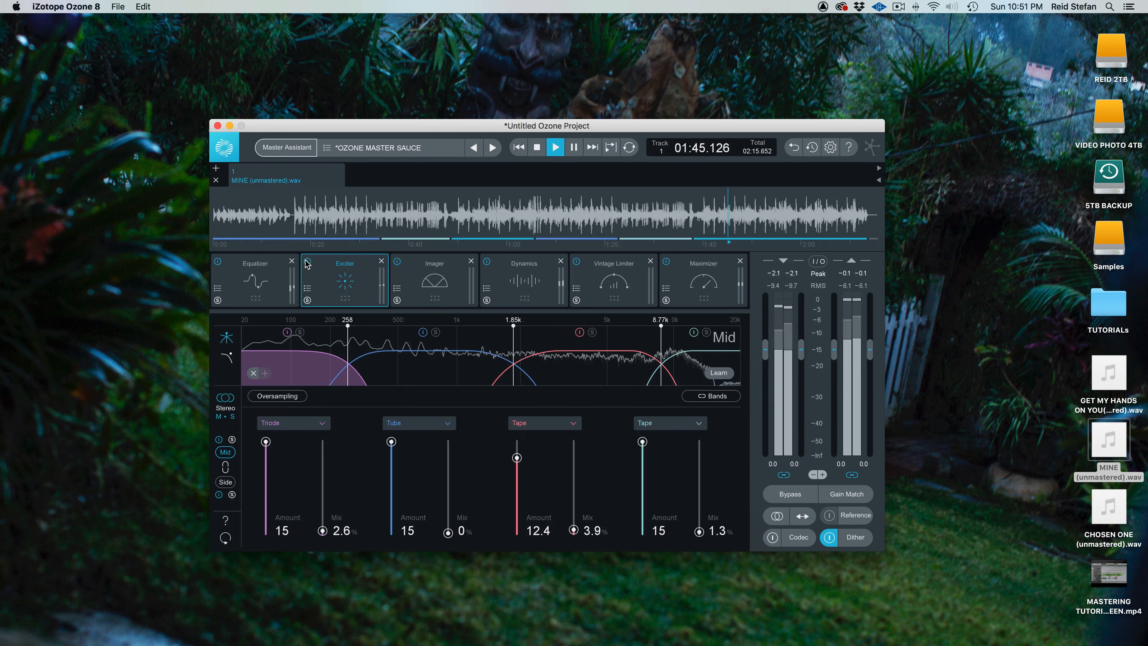
Compare the playing track with the Imager and with the Dynamics module each bypassed and re-enabled
left_click(411, 265)
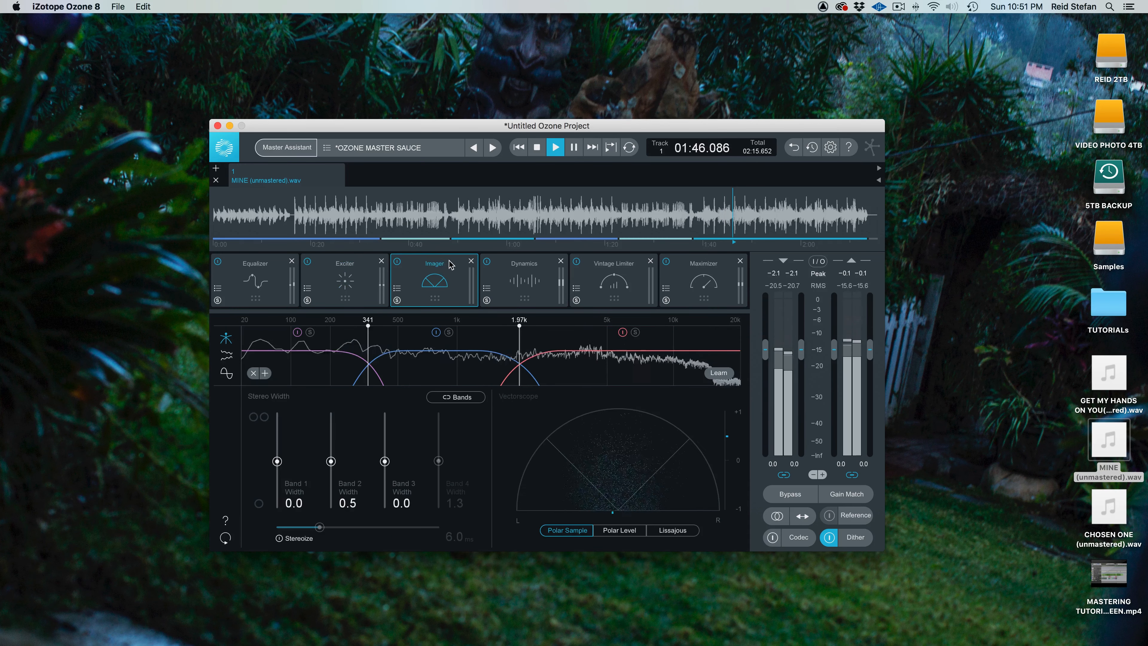
left_click(397, 262)
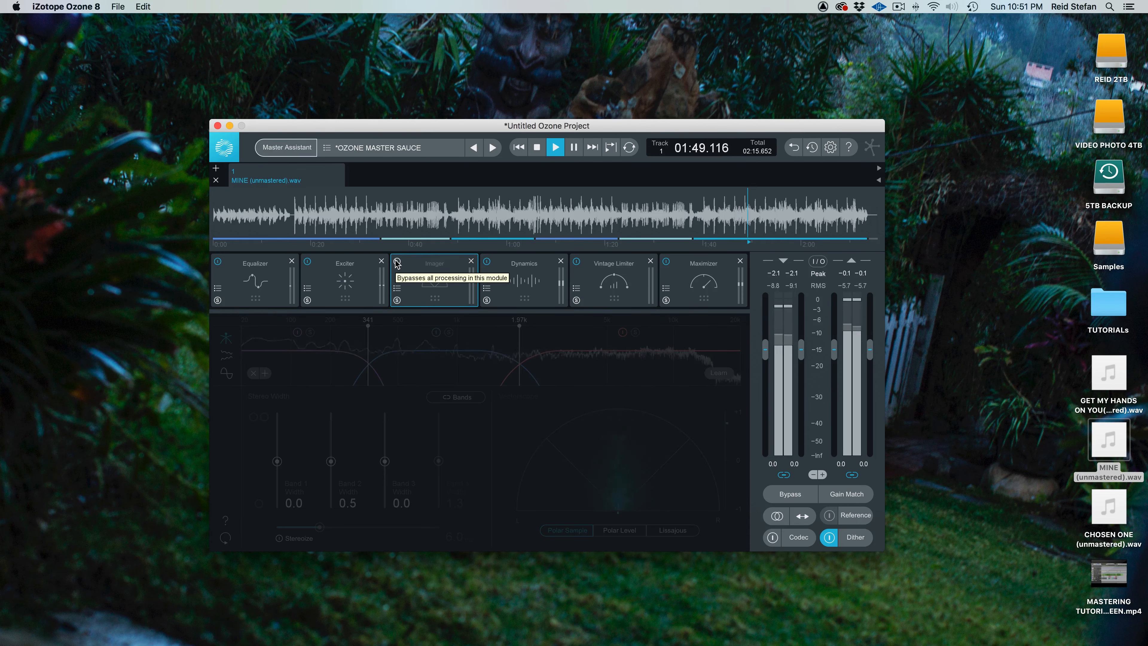
left_click(397, 262)
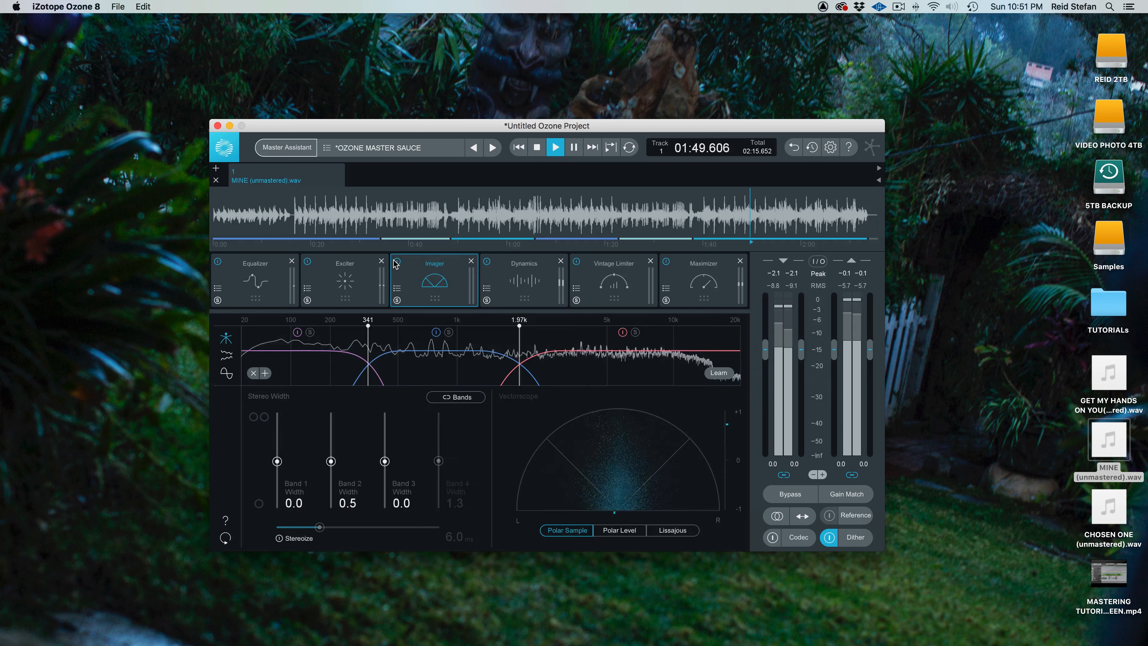
left_click(515, 271)
left_click(487, 262)
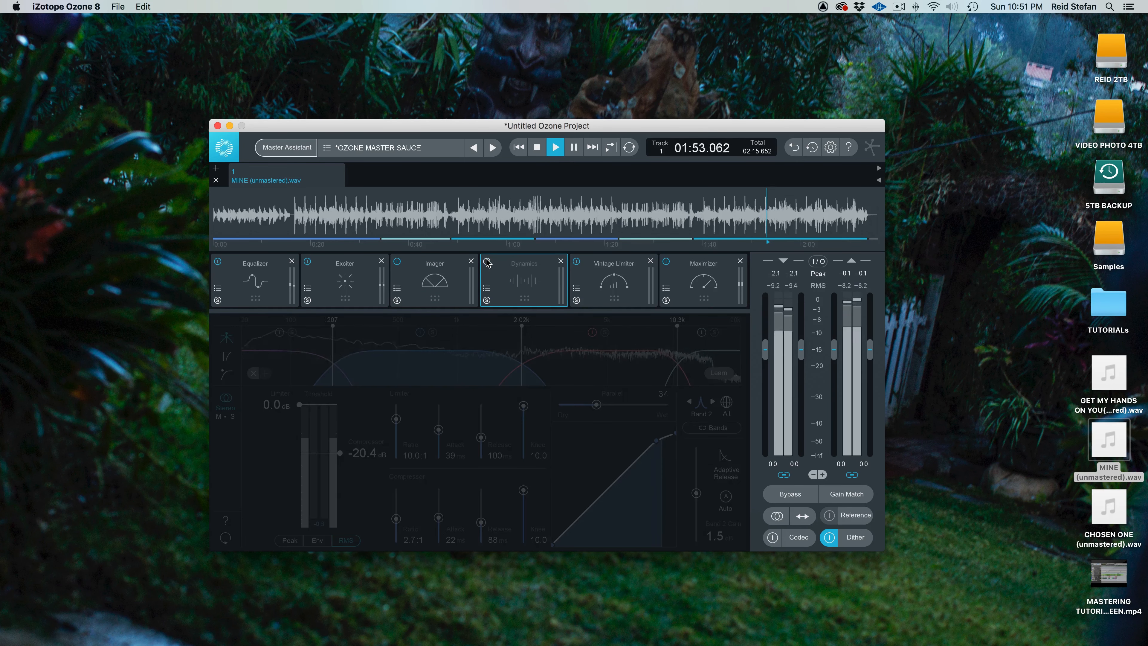
left_click(487, 262)
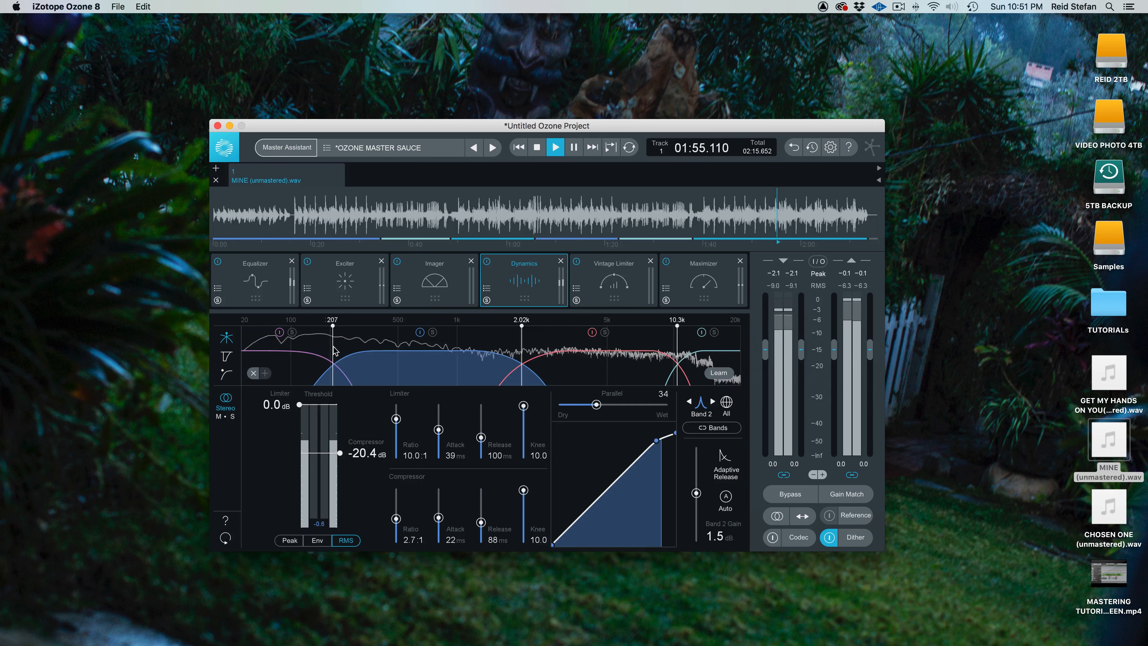
Set the Parallel amount of Dynamics band 2 to 47 and compare the sound with the module bypassed
left_click(300, 365)
left_click(440, 369)
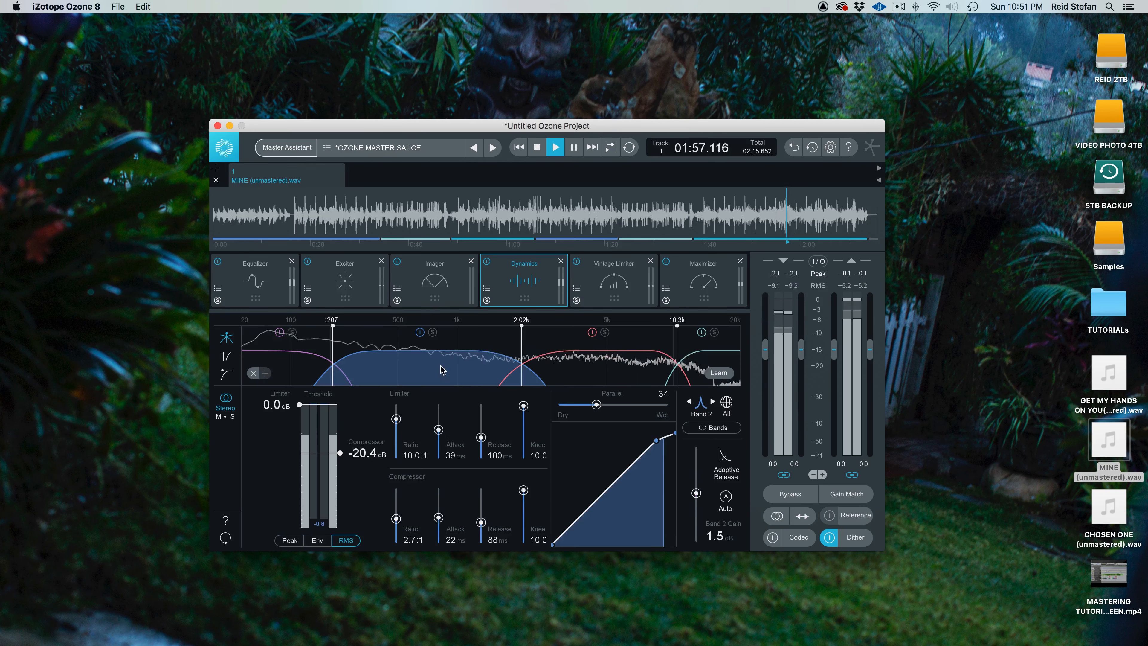
mouse_move(597, 404)
left_mouse_down()
mouse_move(667, 397)
mouse_move(613, 390)
left_mouse_up()
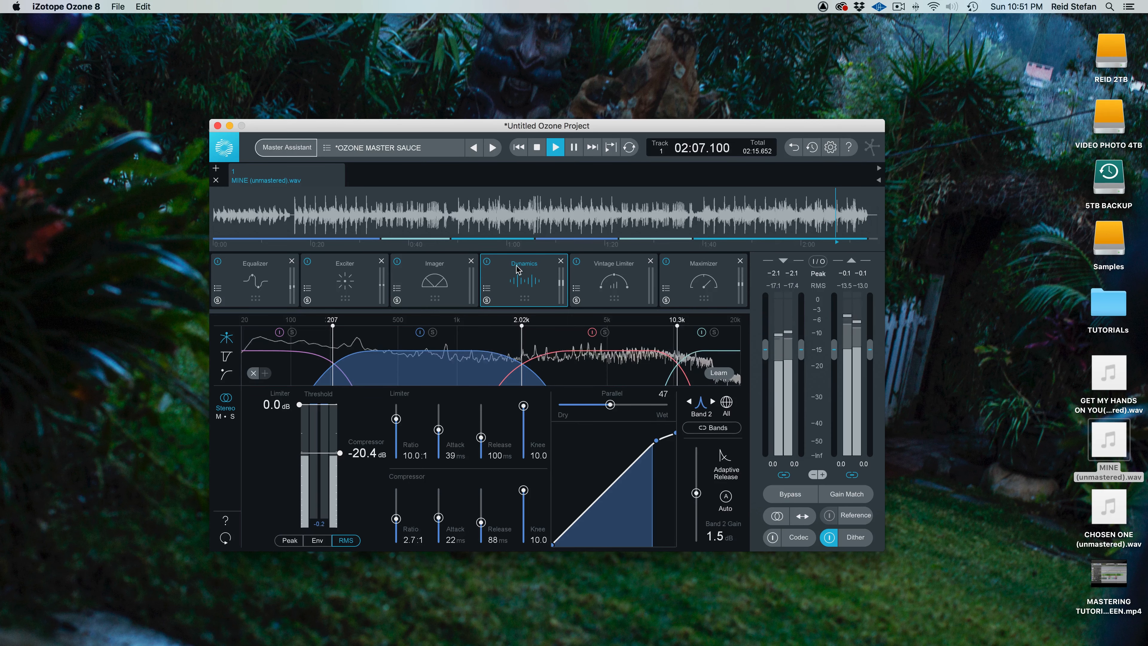
left_click(487, 261)
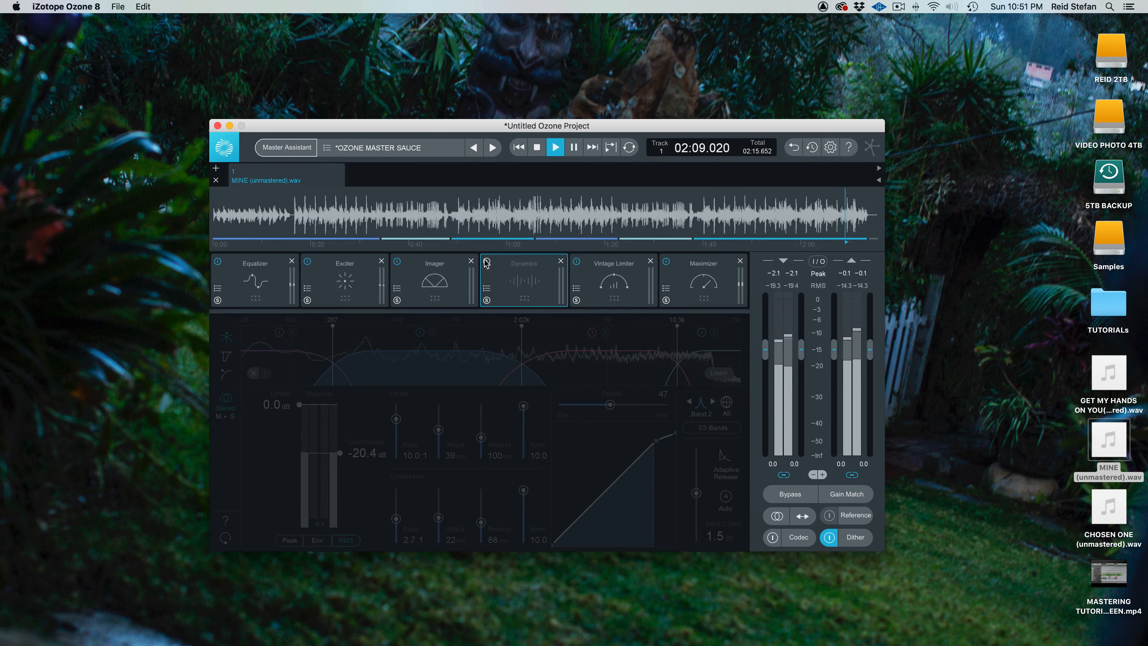
left_click(486, 261)
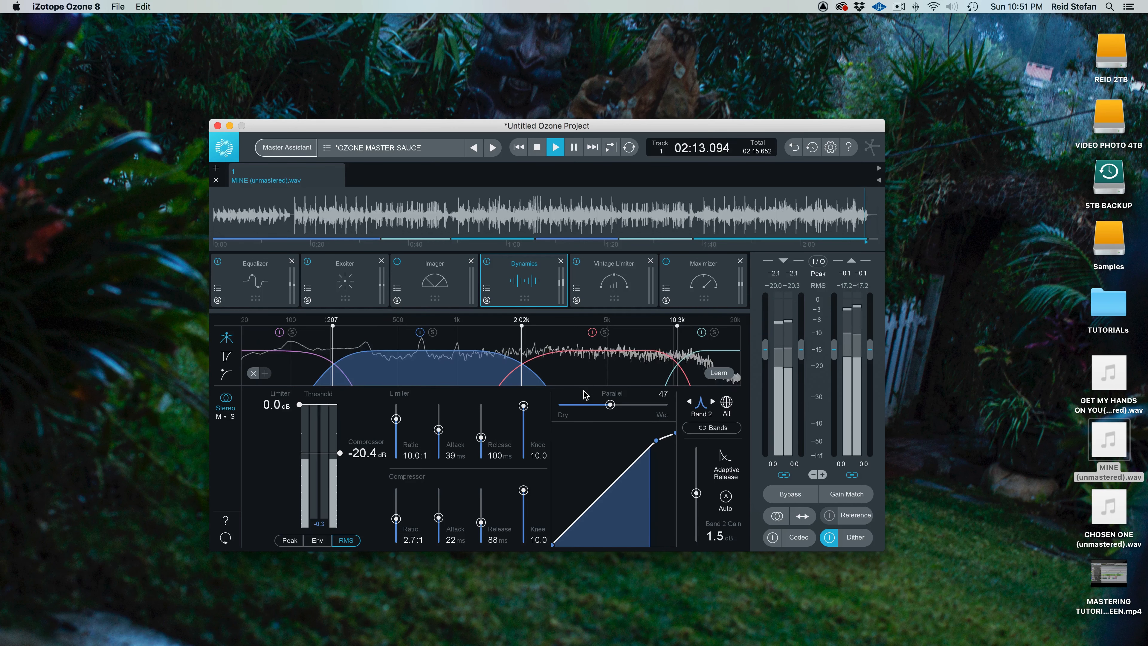
Set the Dynamics band 3 gain to 1.9 dB and its Parallel amount to 49, and compare the sound with the module bypassed
left_click(585, 375)
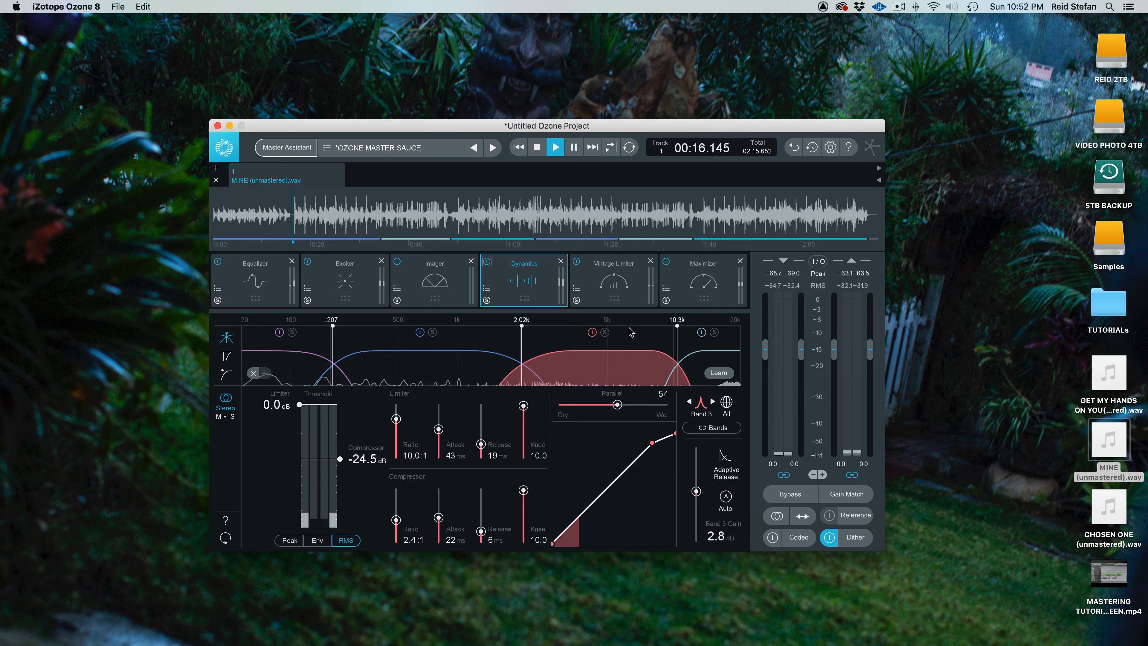
left_click_drag(694, 492, 695, 493)
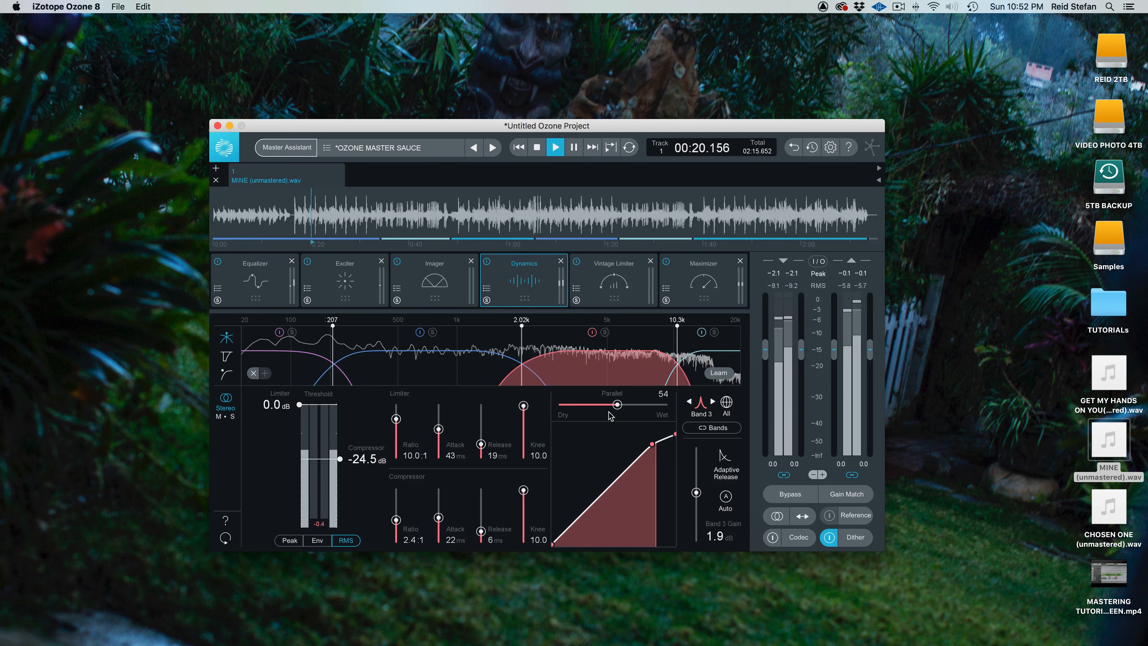
mouse_move(617, 404)
left_mouse_down()
mouse_move(547, 407)
mouse_move(665, 394)
mouse_move(632, 405)
left_mouse_up()
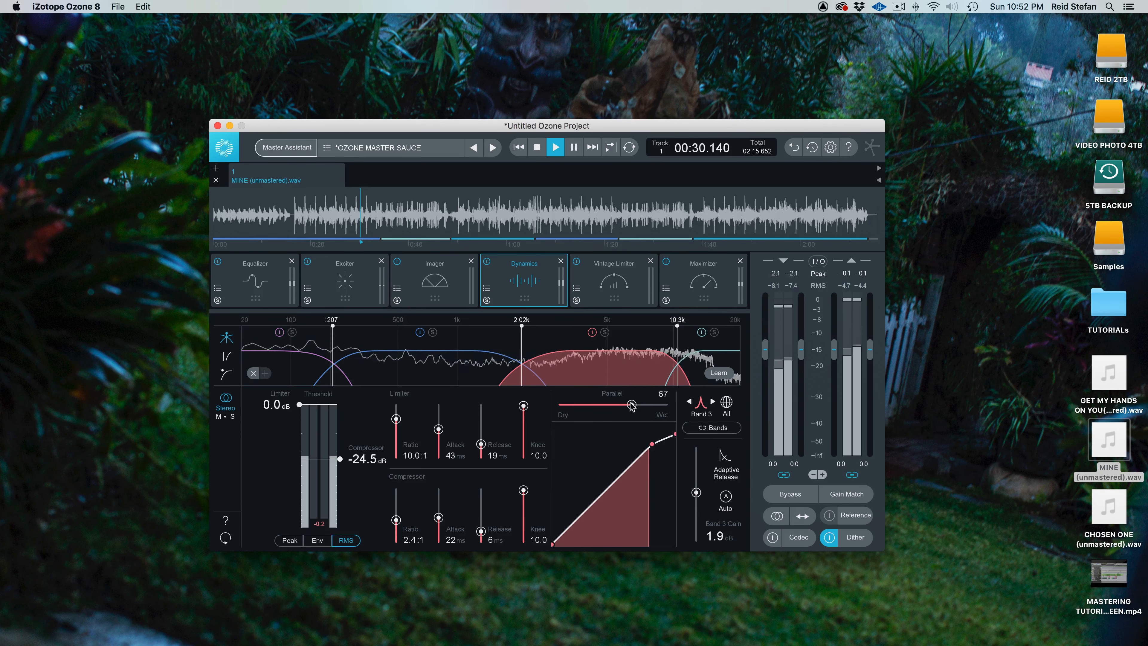
left_click_drag(632, 404, 613, 405)
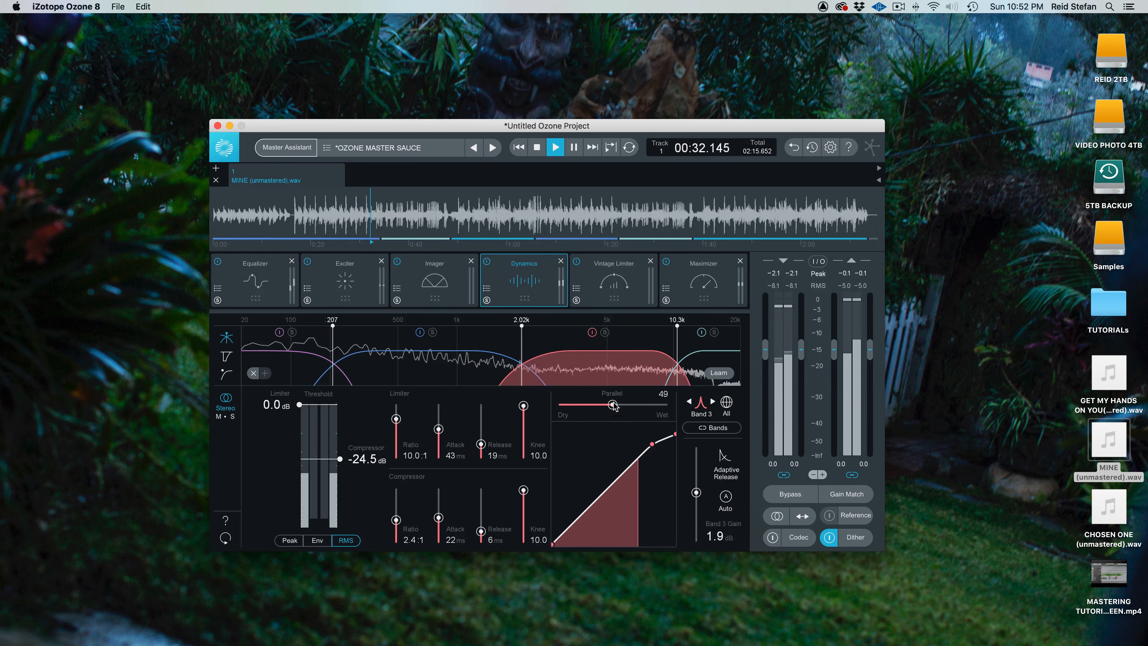
left_click(487, 262)
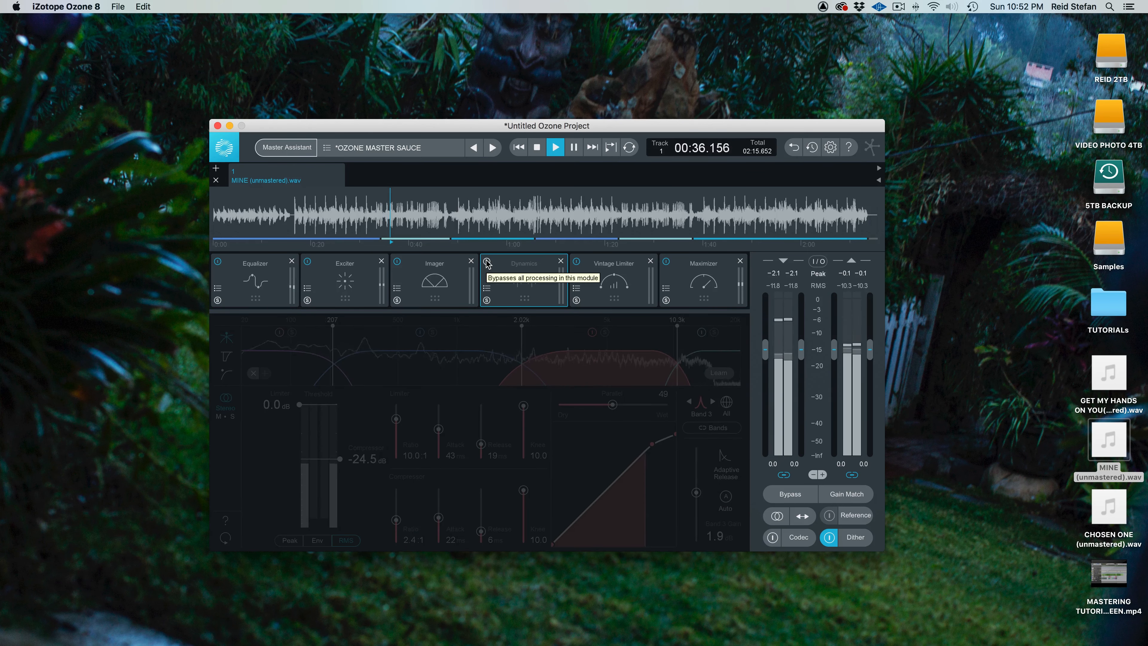
left_click(487, 262)
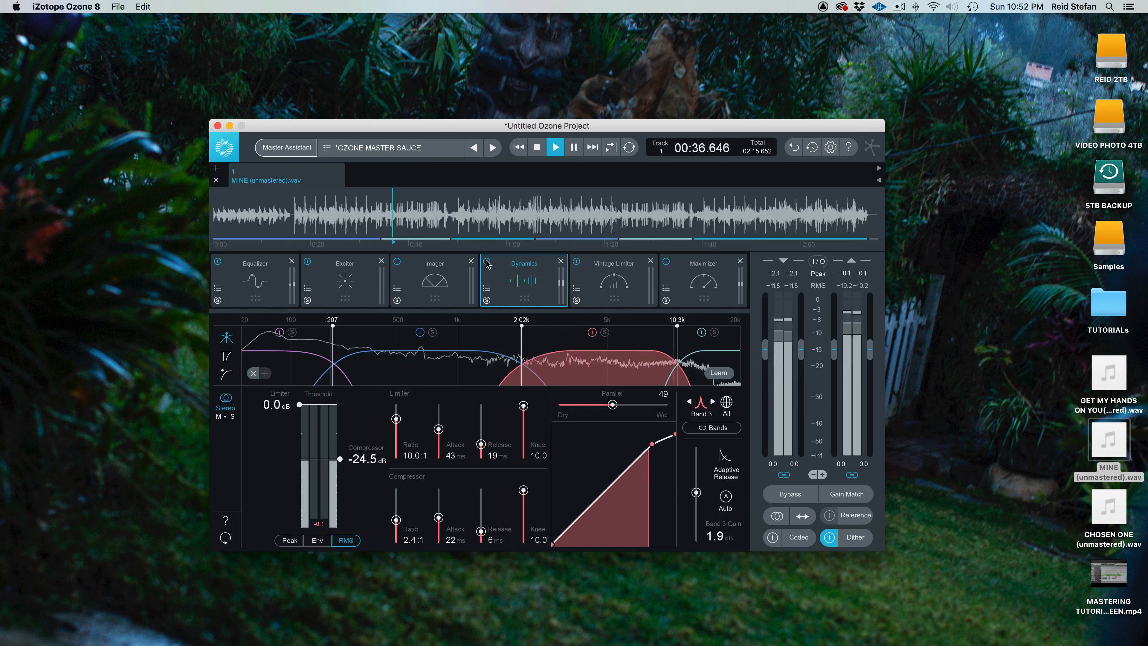
Compare the Vintage Limiter against bypass, and set its threshold to -2.6 dB and character to 3.45
left_click(599, 262)
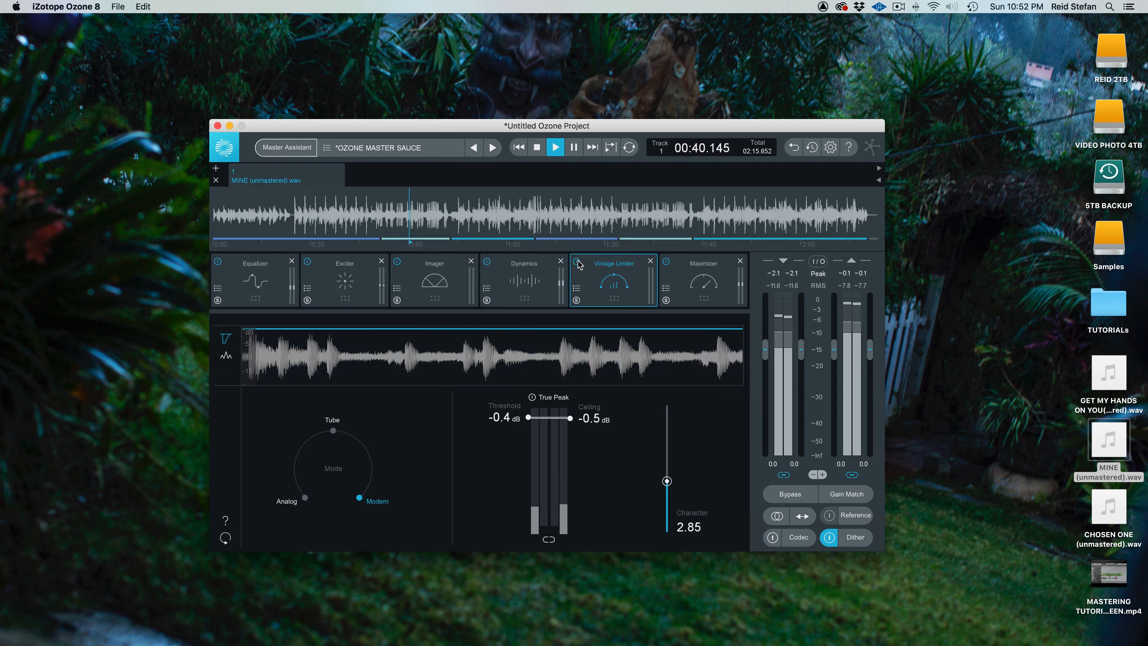
left_click(577, 262)
left_click(578, 262)
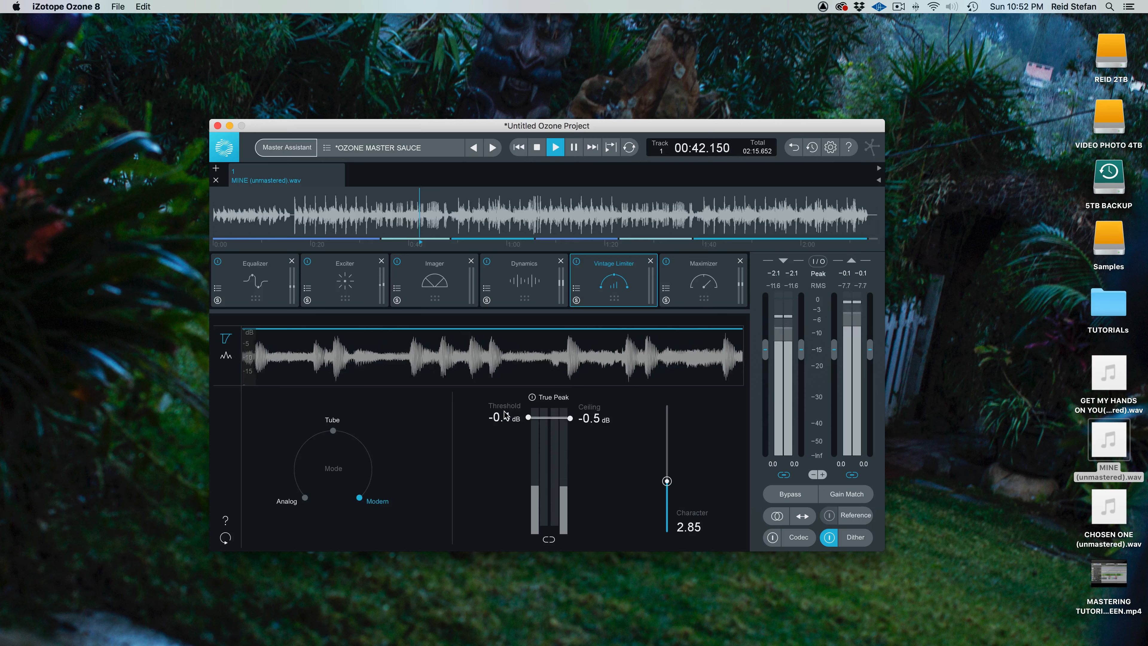
left_click_drag(507, 415, 512, 453)
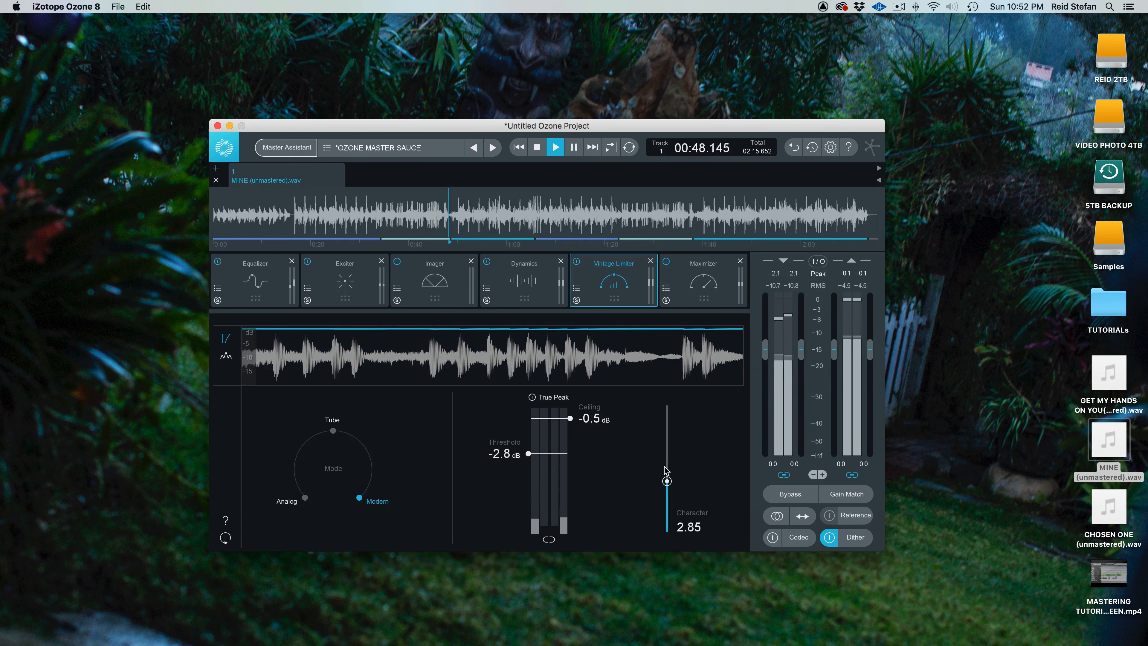
left_click_drag(667, 480, 668, 473)
left_click_drag(509, 453, 510, 452)
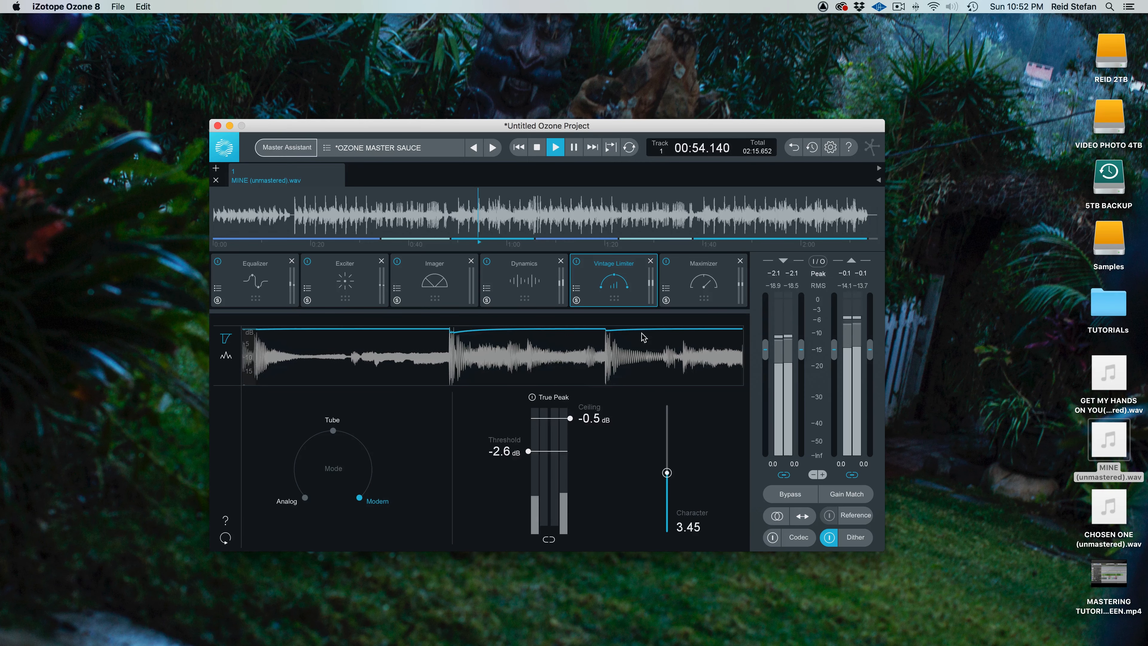
Lower the Maximizer's threshold to -1.3 dB and compare the track with all processing bypassed
left_click(704, 282)
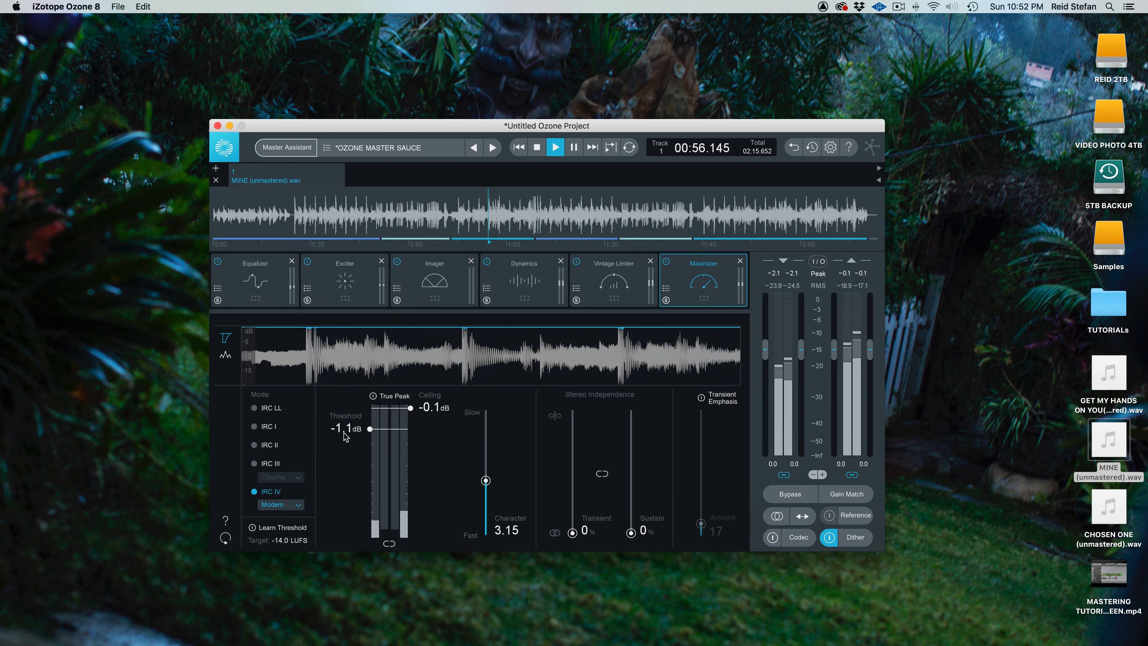
mouse_move(345, 436)
left_mouse_down()
mouse_move(347, 452)
mouse_move(358, 433)
left_mouse_up()
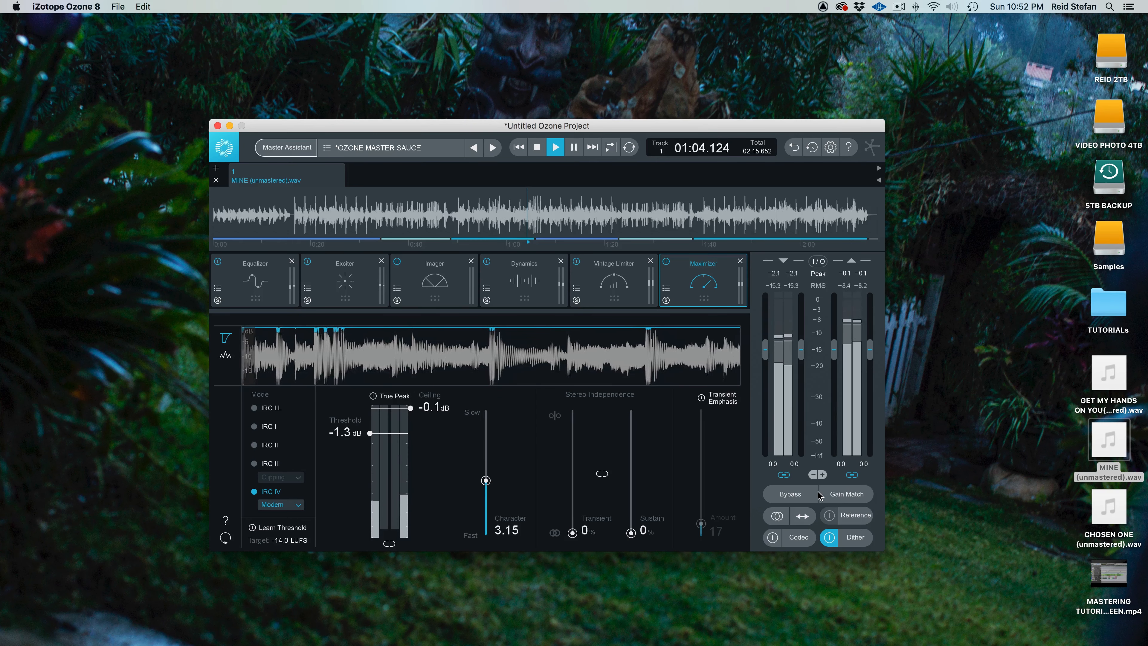
left_click(797, 494)
left_click(797, 494)
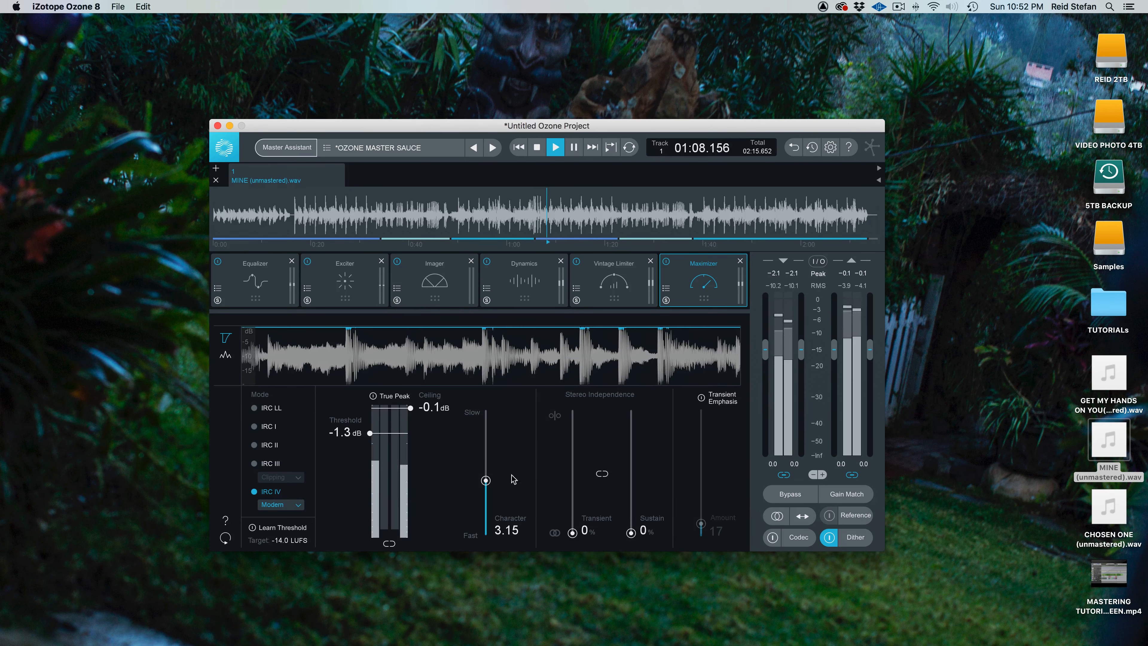
Set the Maximizer's threshold to -1.1 dB, compare the track with all processing bypassed, and stop playback
left_click_drag(346, 433, 347, 430)
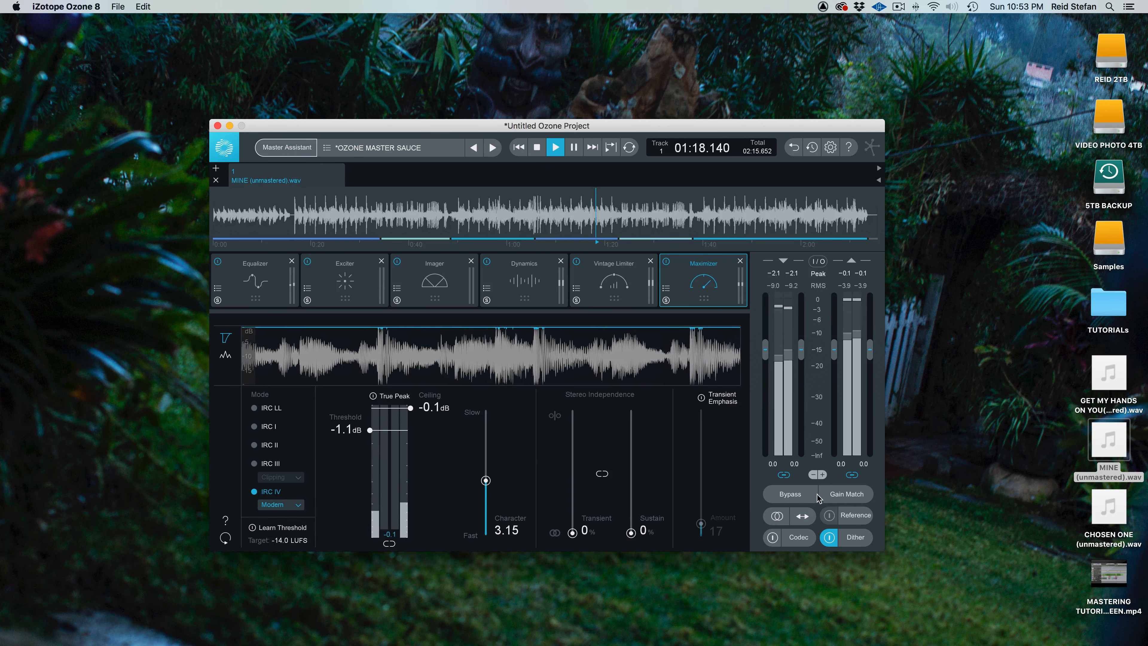
left_click(805, 493)
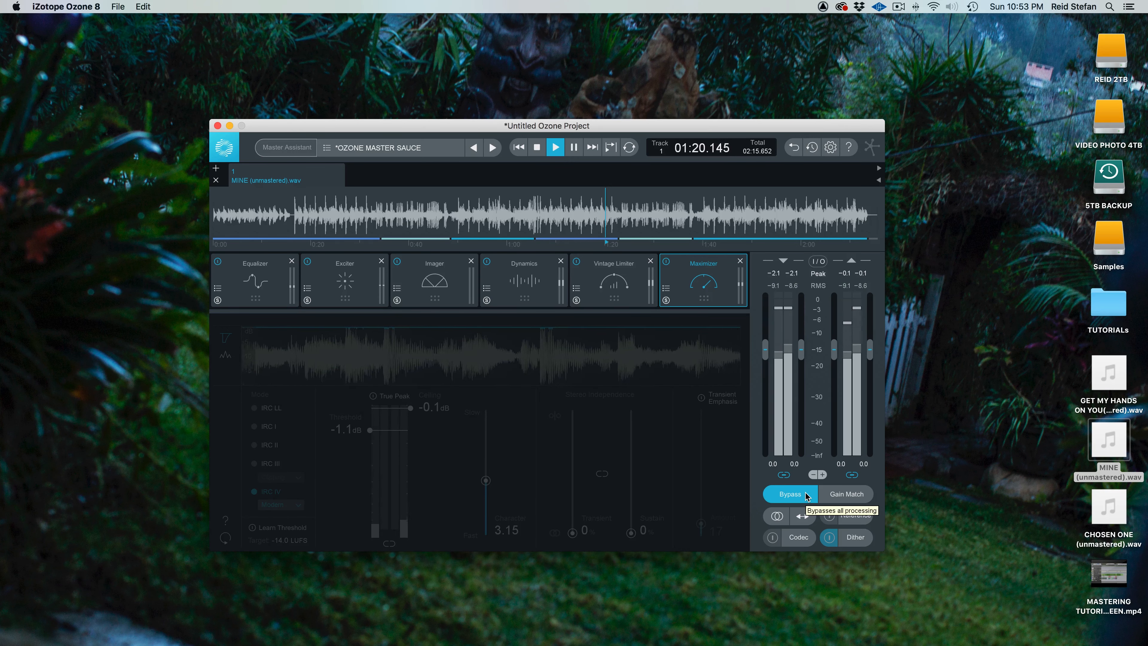
left_click(805, 492)
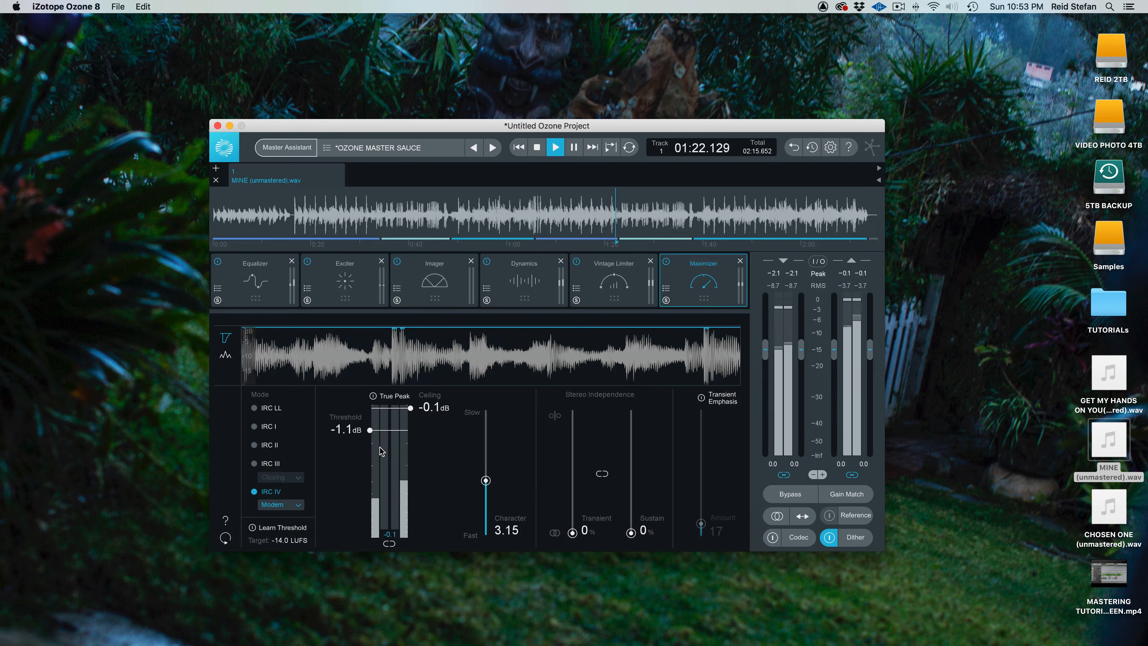
key("space")
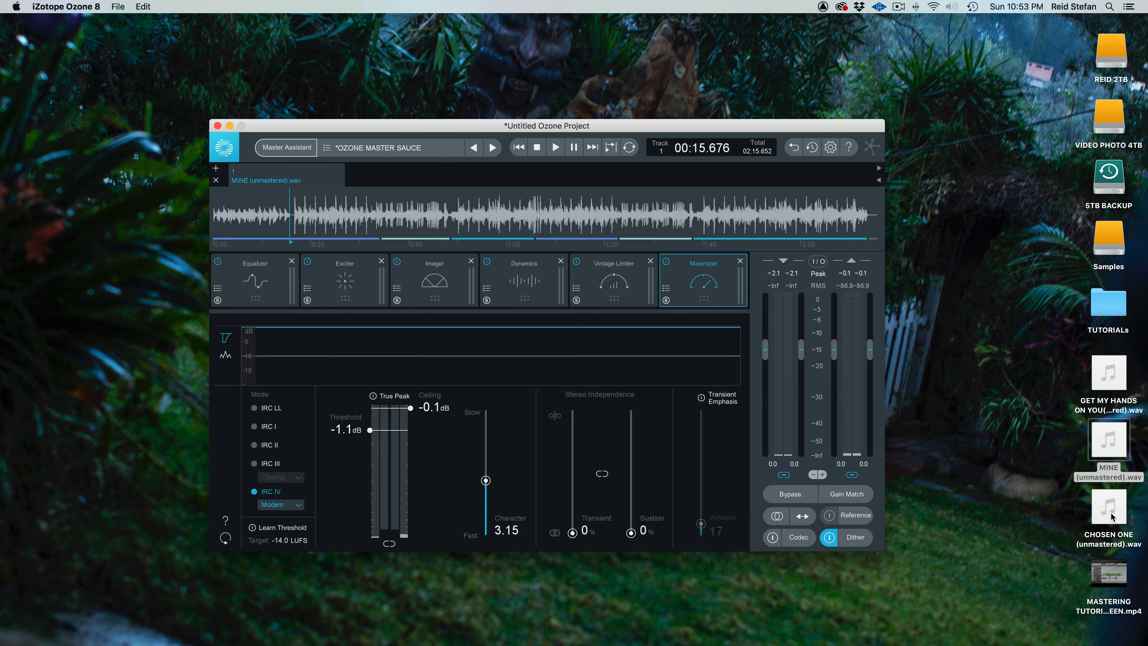
Add CHOSEN ONE (unmastered).wav to the project as a second track and switch to it
left_click_drag(1112, 517, 713, 215)
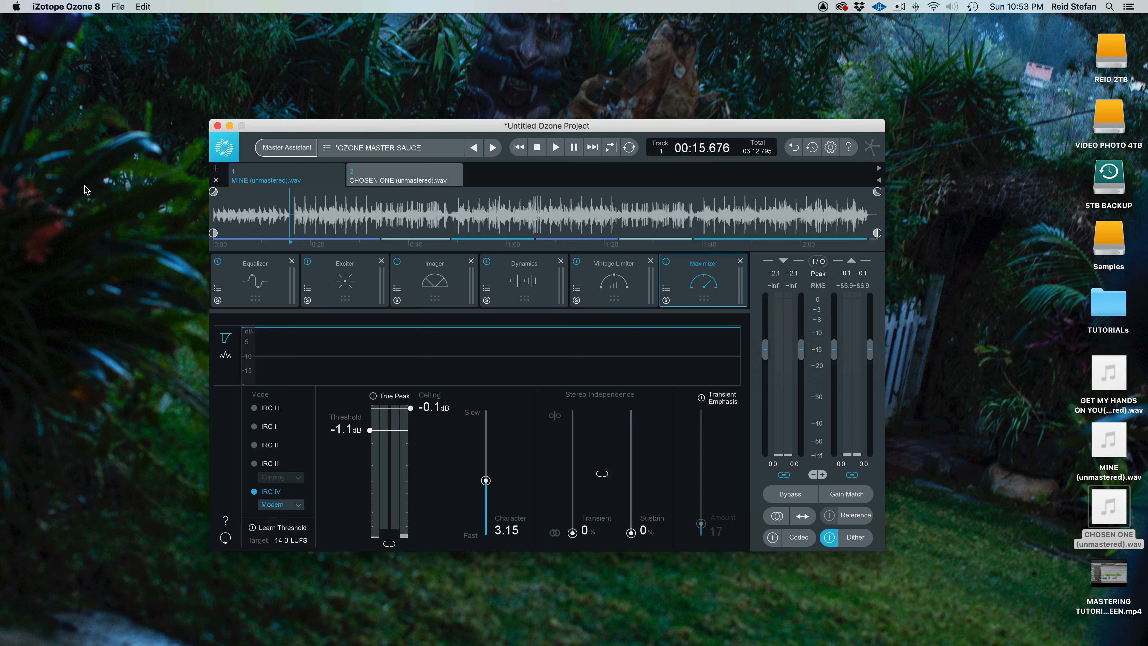
left_click(401, 172)
left_click(298, 181)
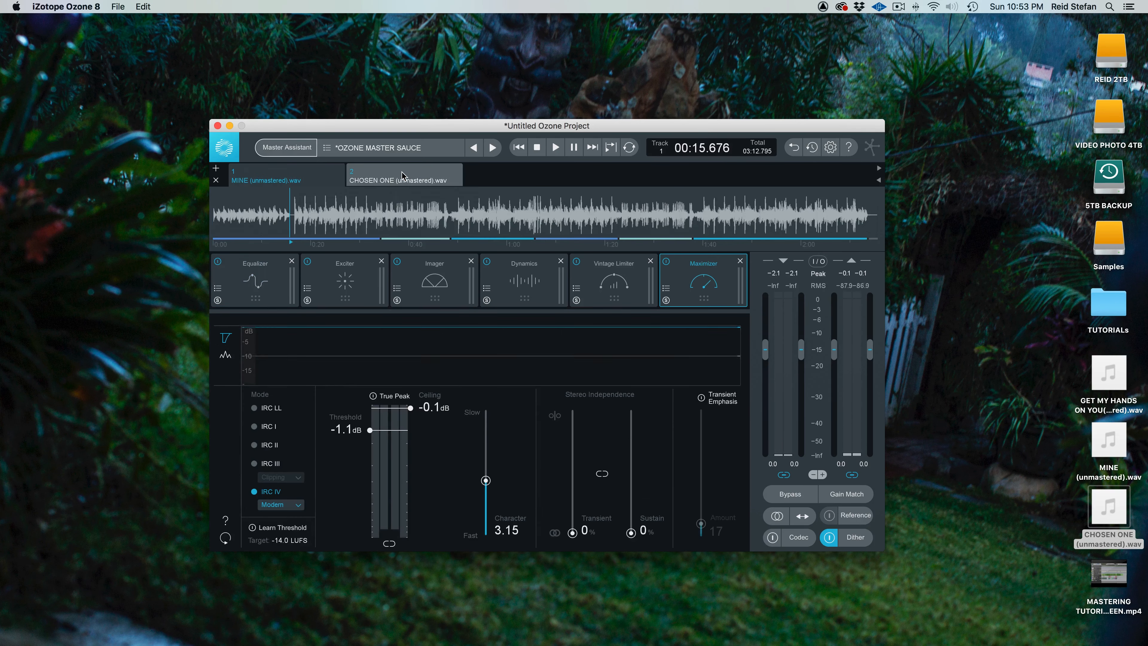
left_click(404, 176)
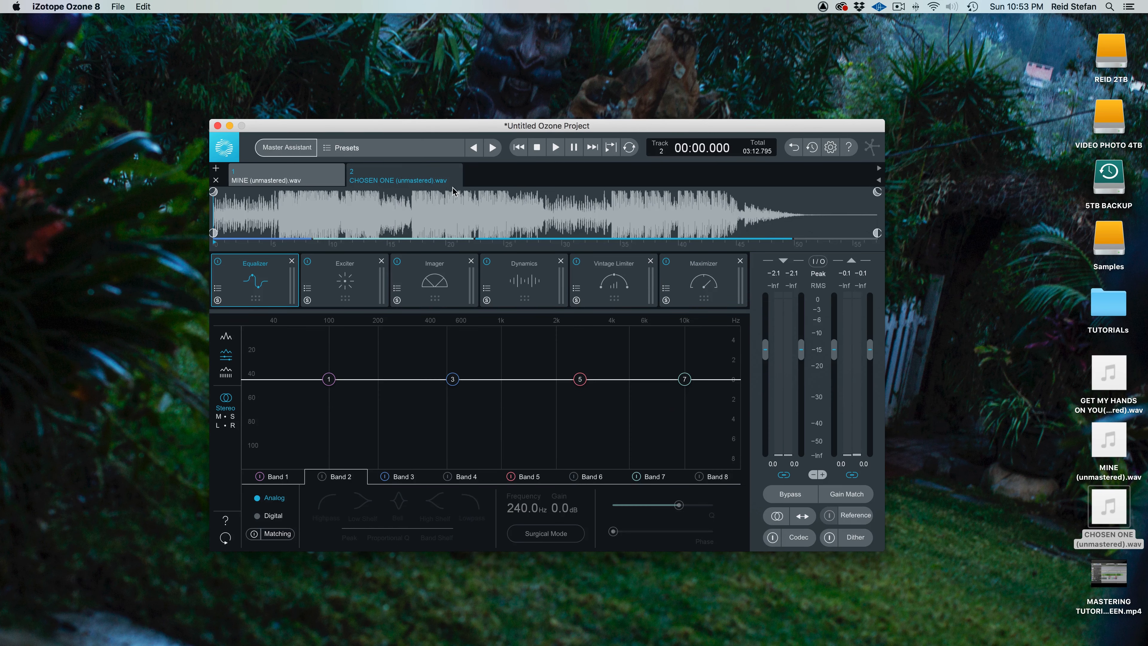
Play the CHOSEN ONE track with all processing bypassed and lower its input gain to -0.8 dB
key("space")
left_click(790, 494)
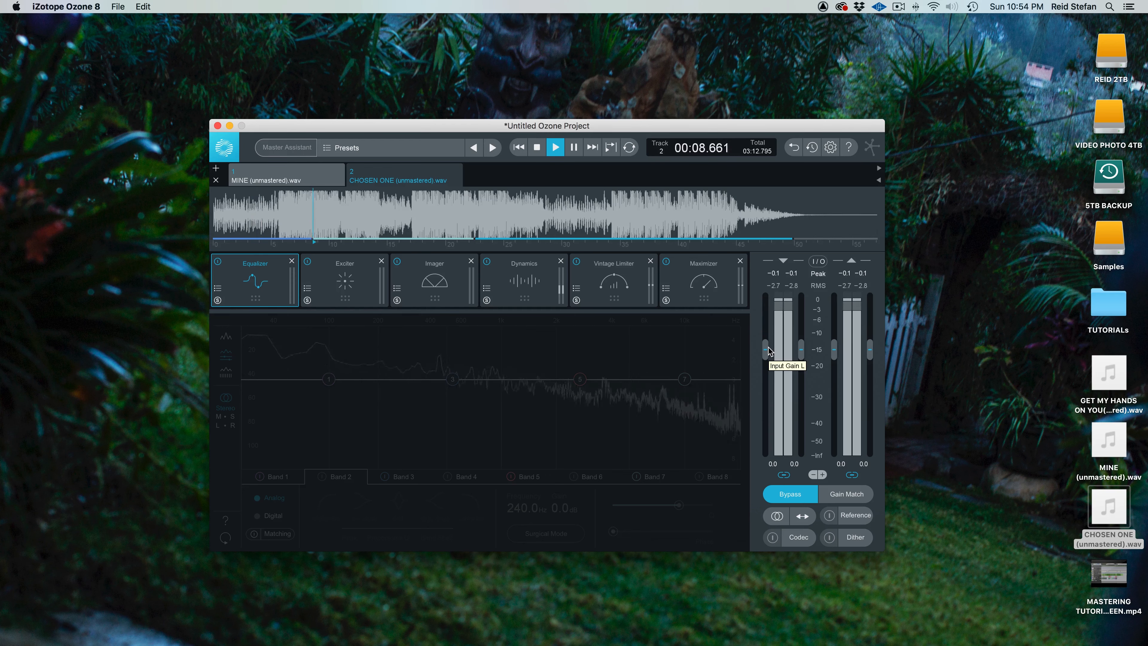
left_click_drag(766, 345, 766, 354)
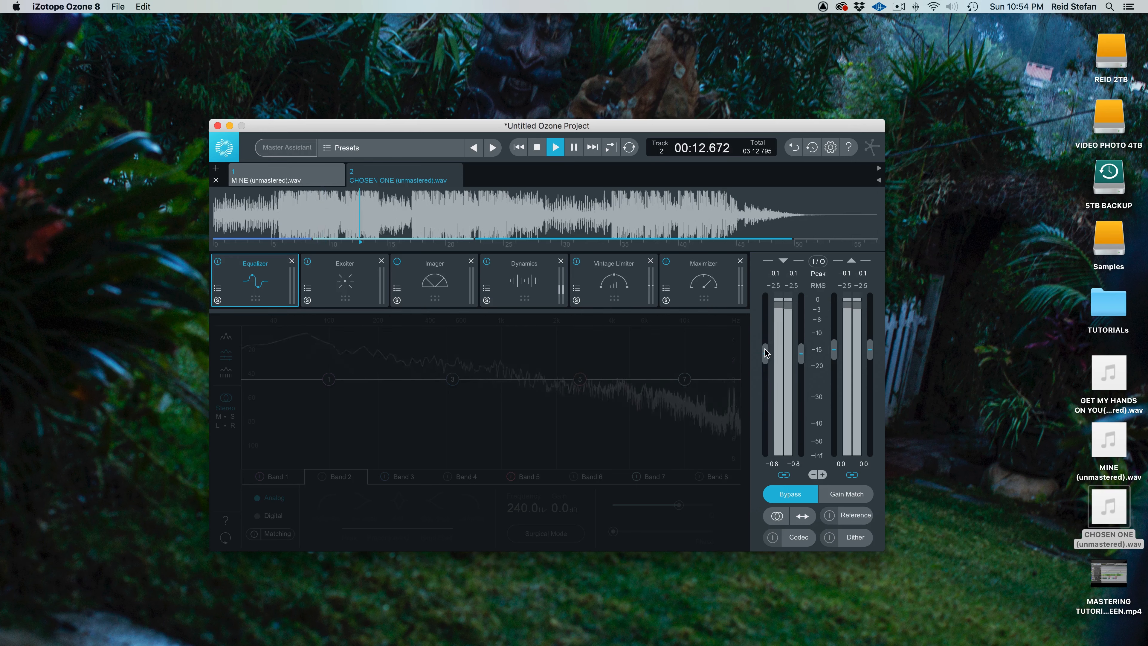
key("space")
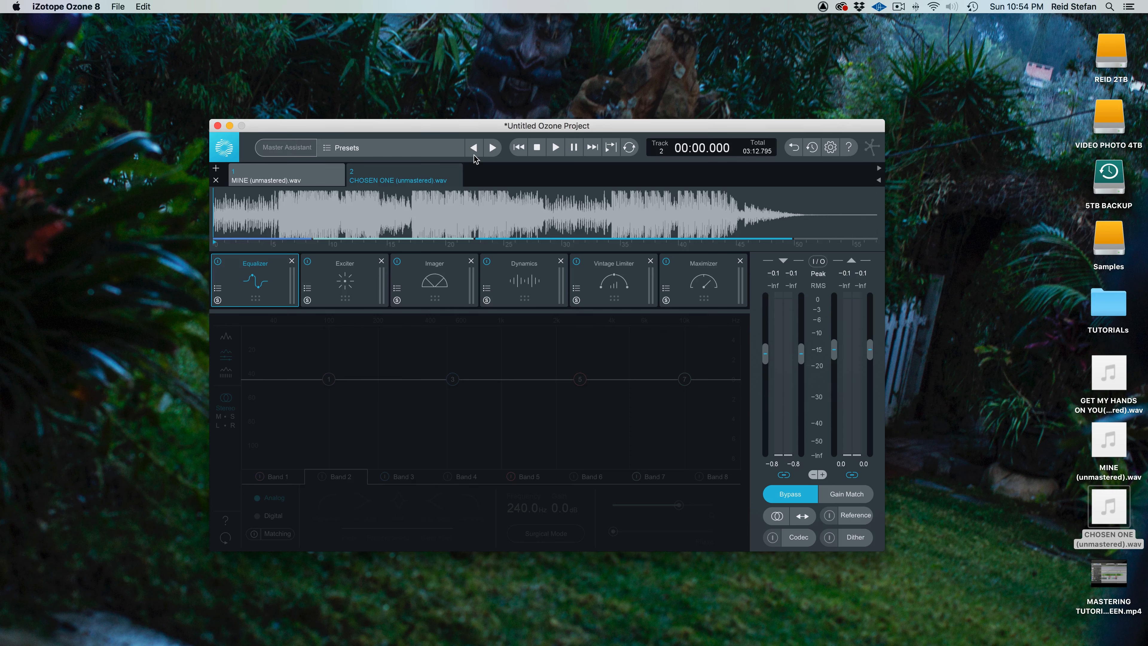
Load the OZONE MASTER SAUCE preset on the CHOSEN ONE track and compare its playback with all processing enabled and bypassed
left_click(424, 148)
left_click(301, 463)
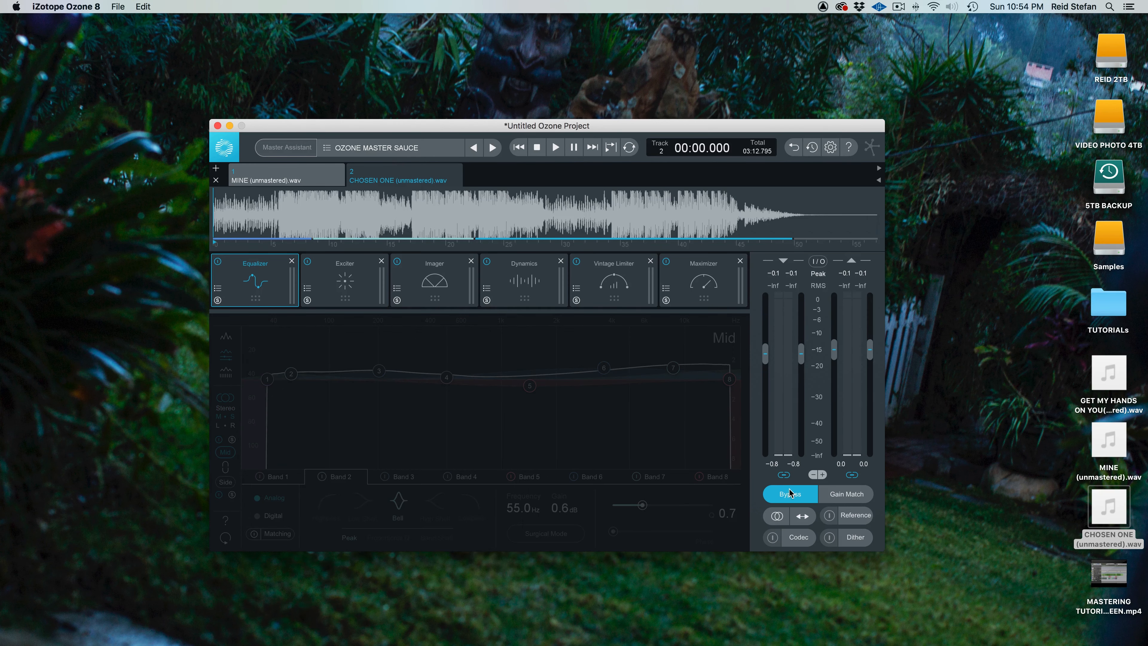
left_click(791, 493)
key("space")
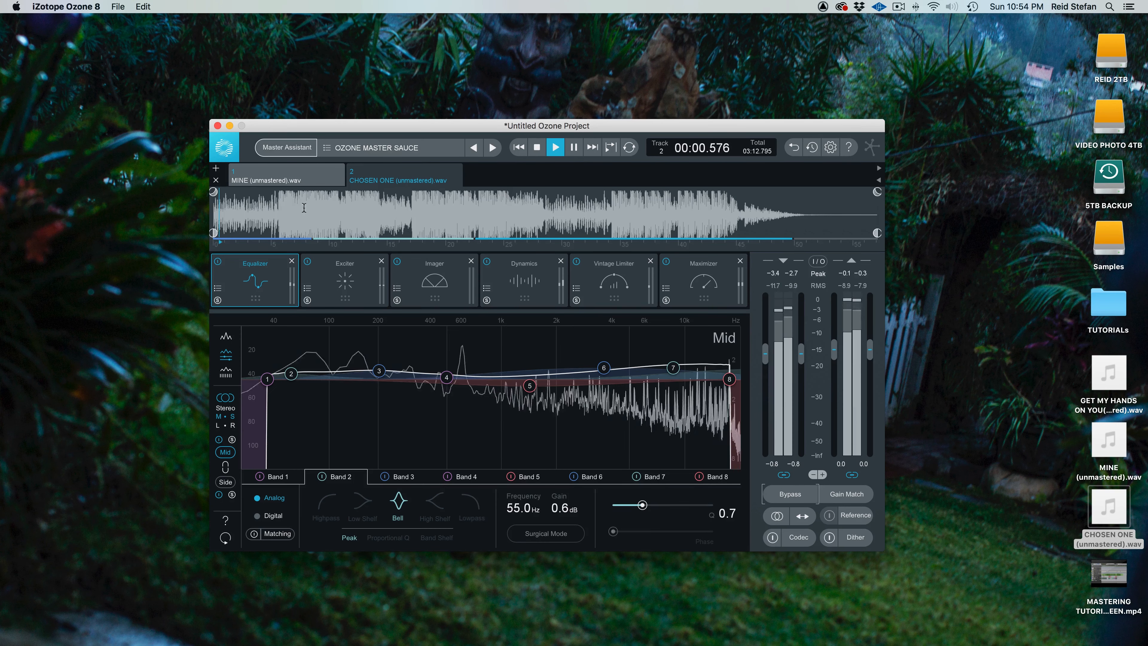
left_click(790, 494)
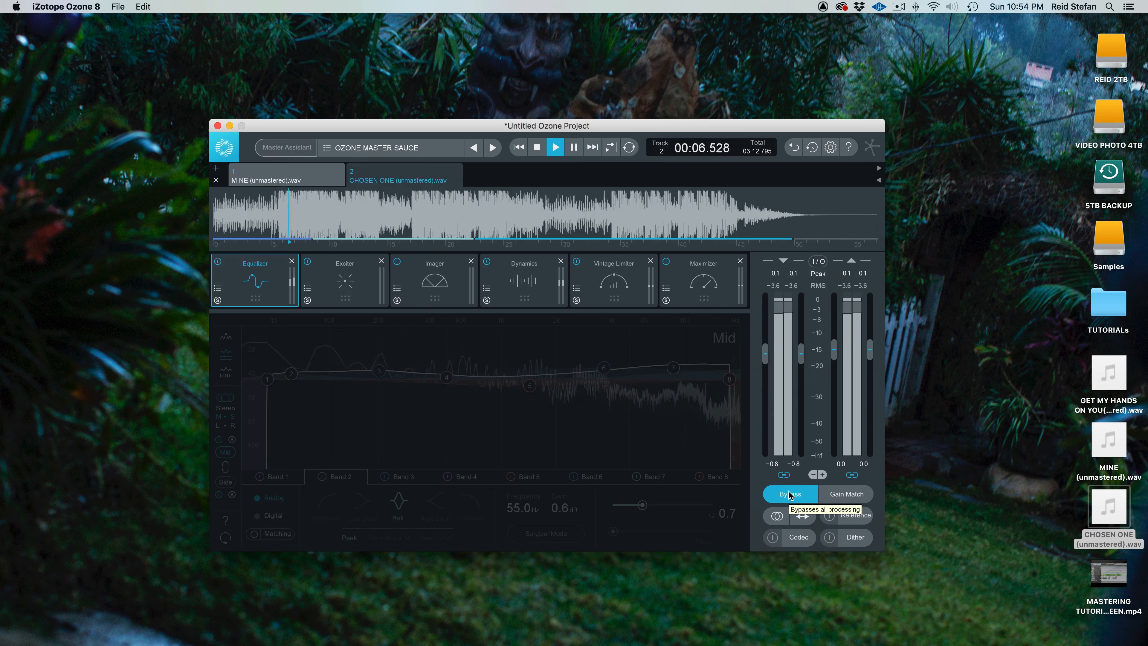
left_click(789, 494)
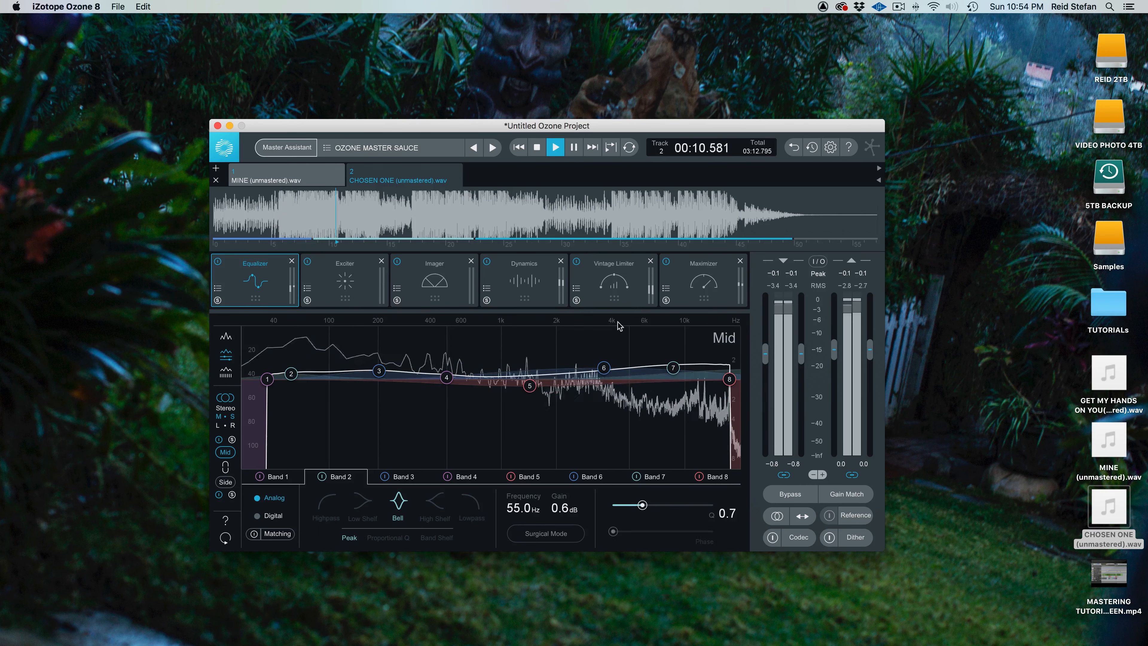
key("space")
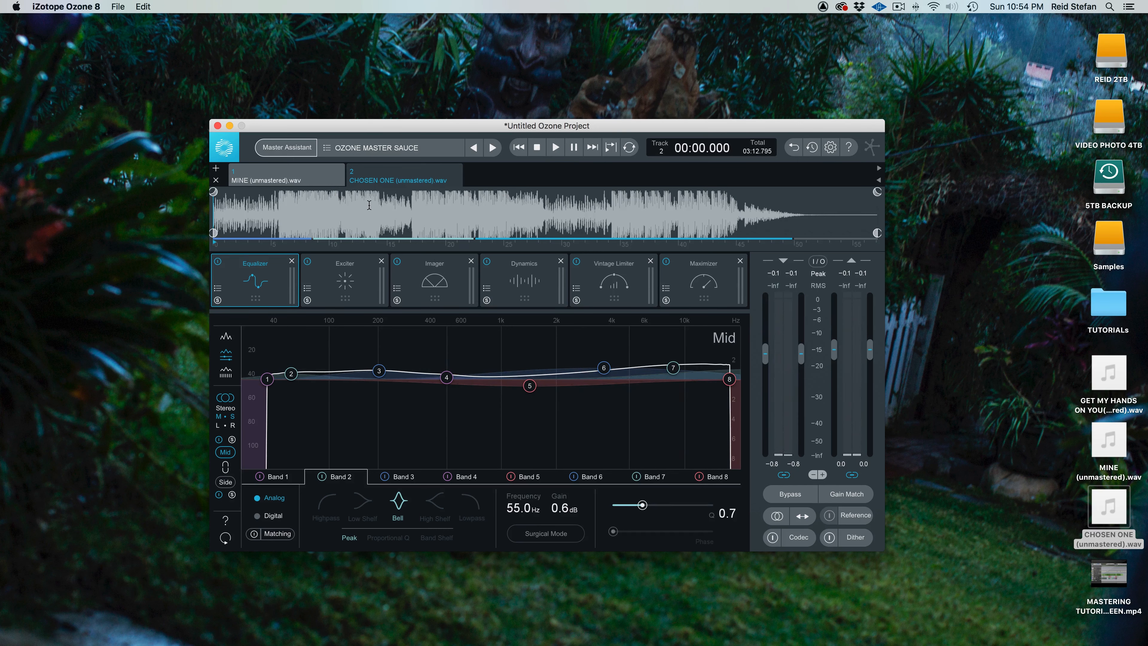
Compare the CHOSEN ONE track with the Vintage Limiter on and off, and leave that module bypassed
left_click(576, 262)
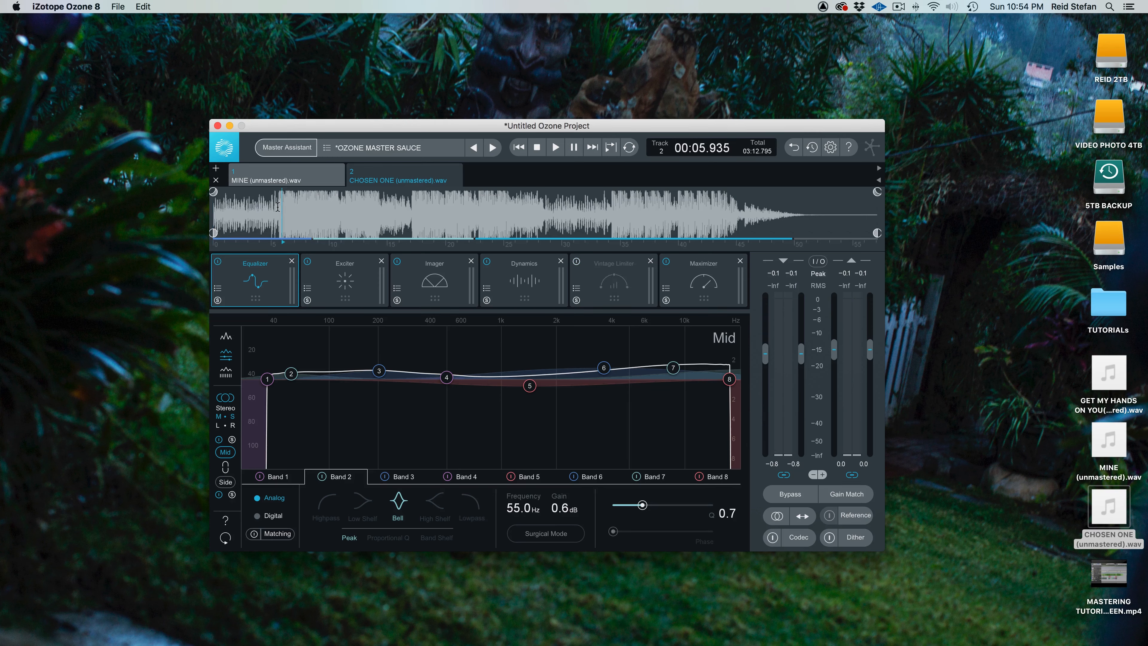
key("space")
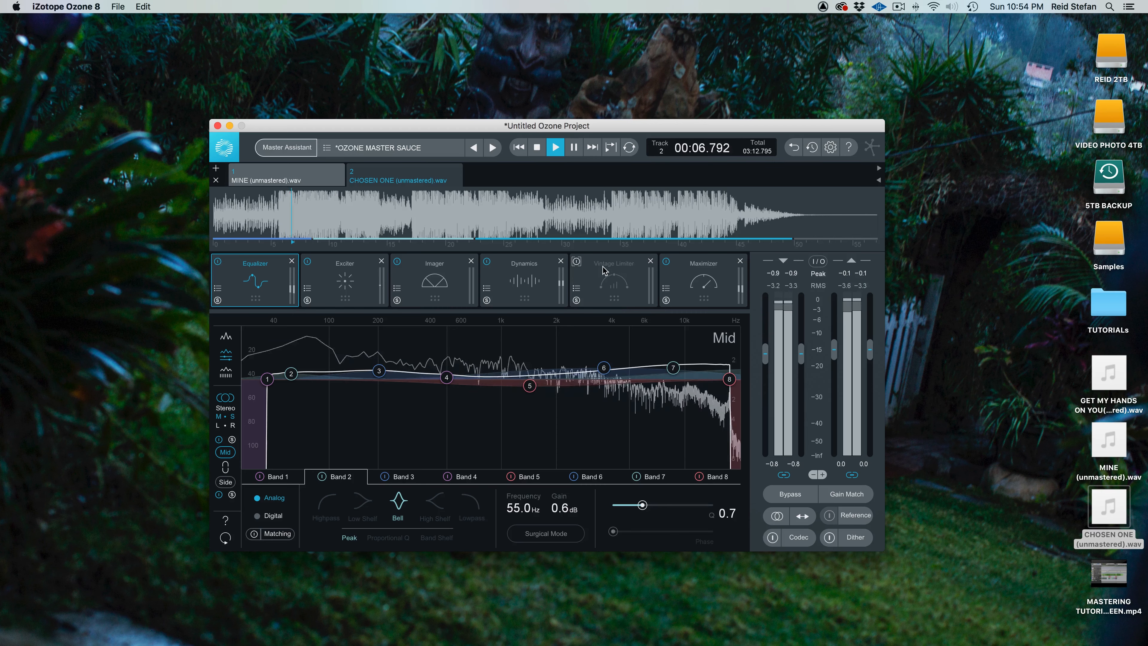
left_click(577, 262)
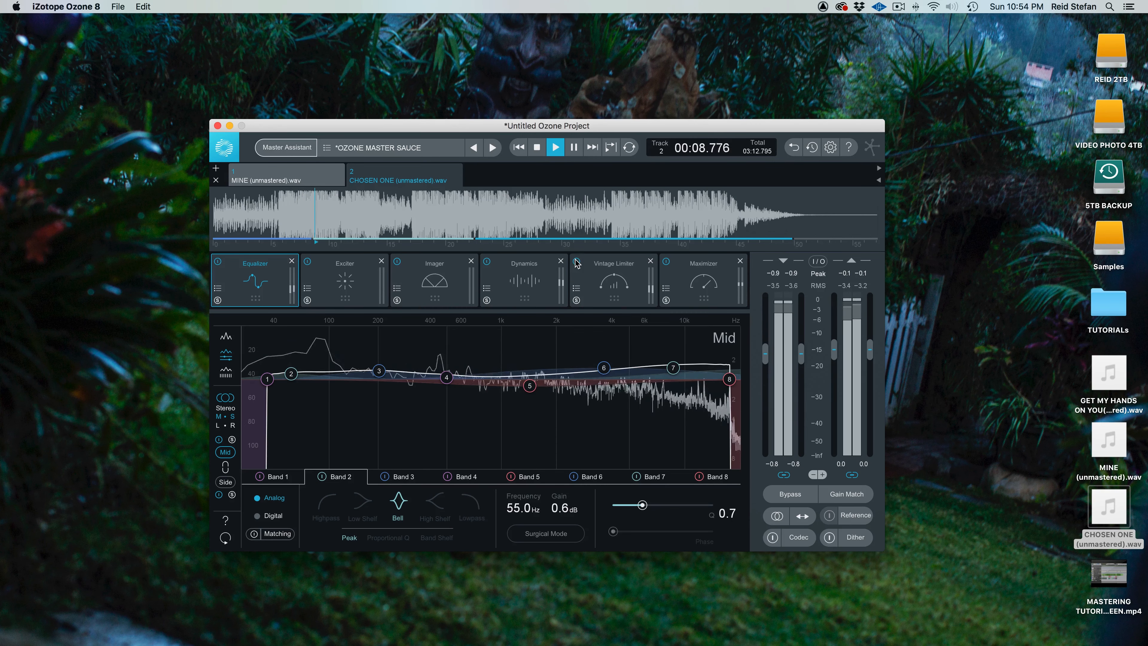
left_click(577, 262)
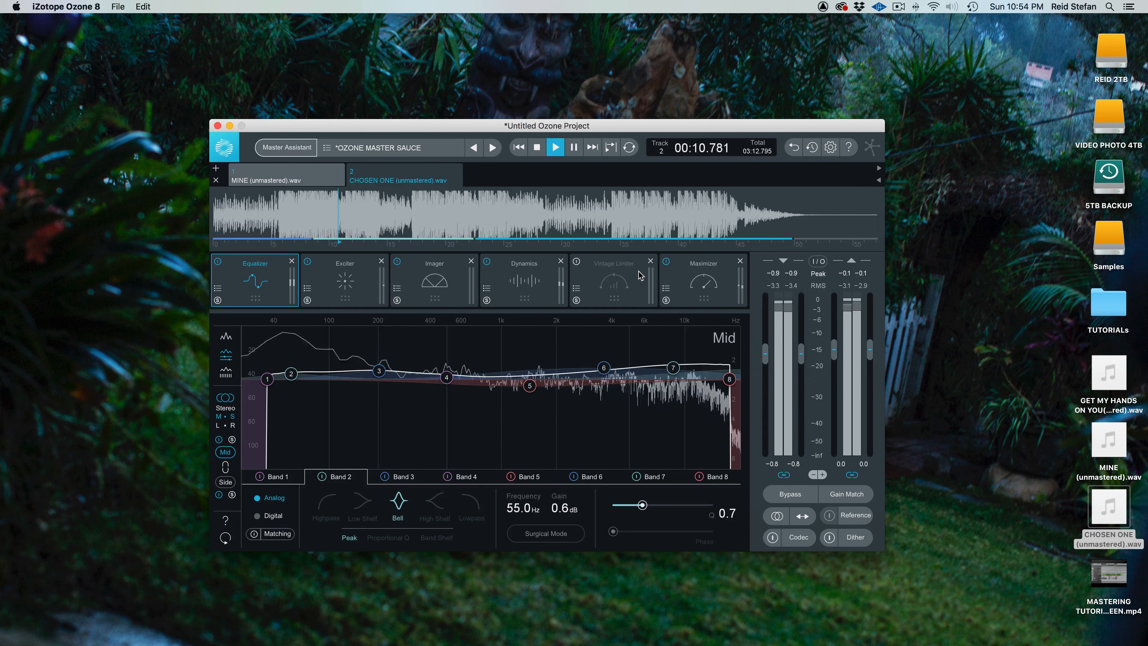
key("space")
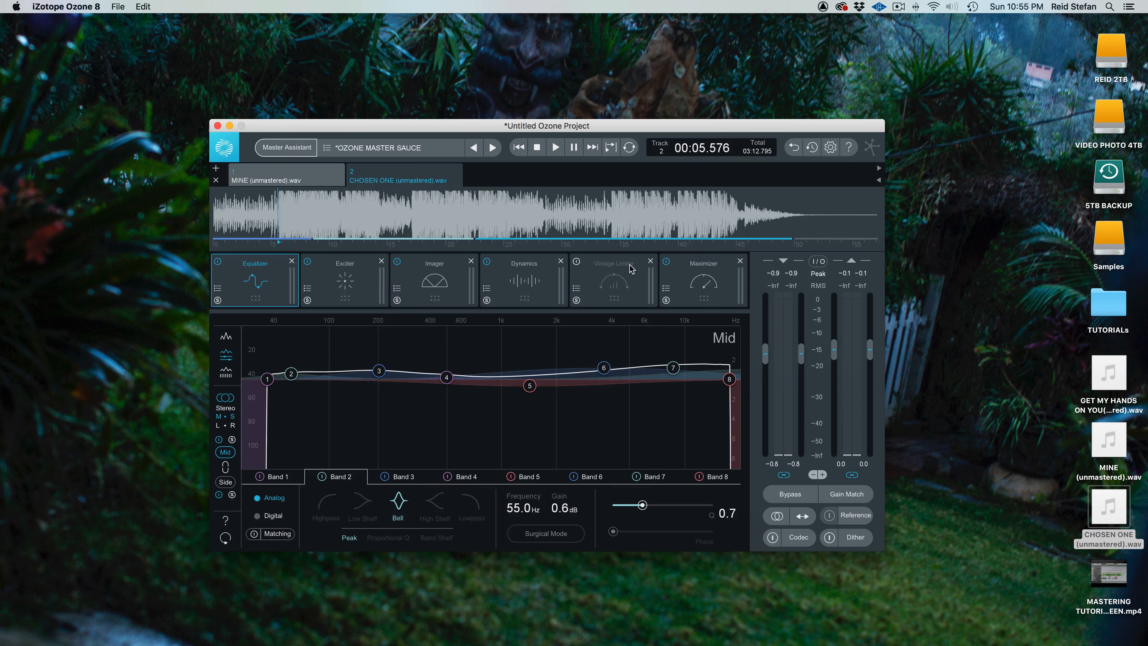
Play the CHOSEN ONE track and bypass its Exciter module
key("space")
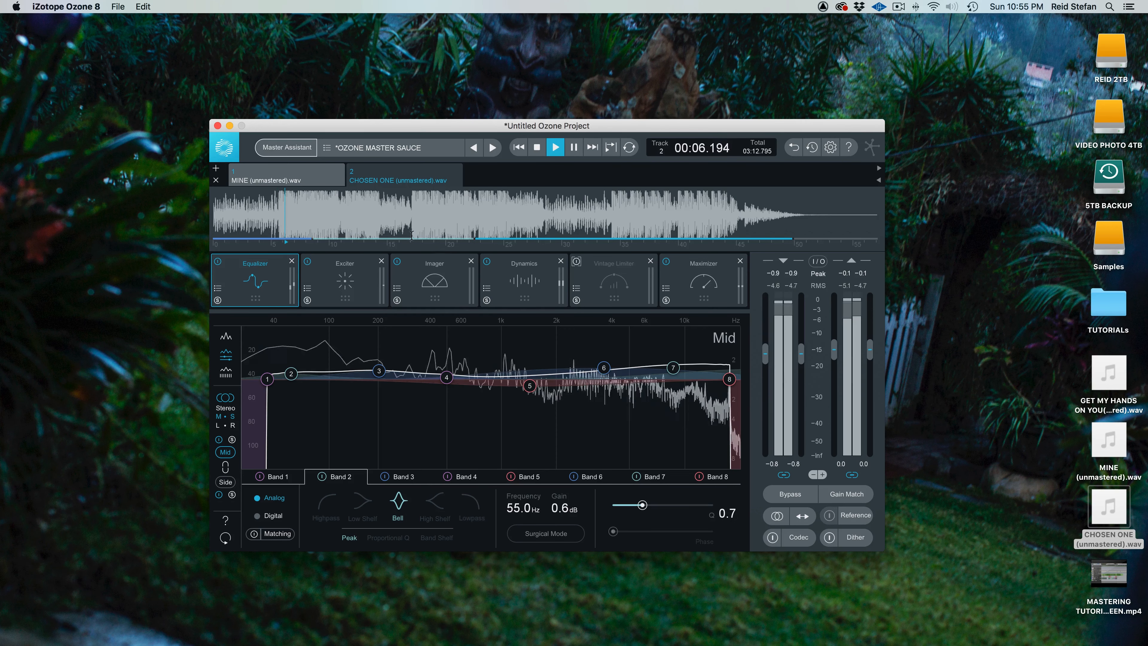
left_click(308, 262)
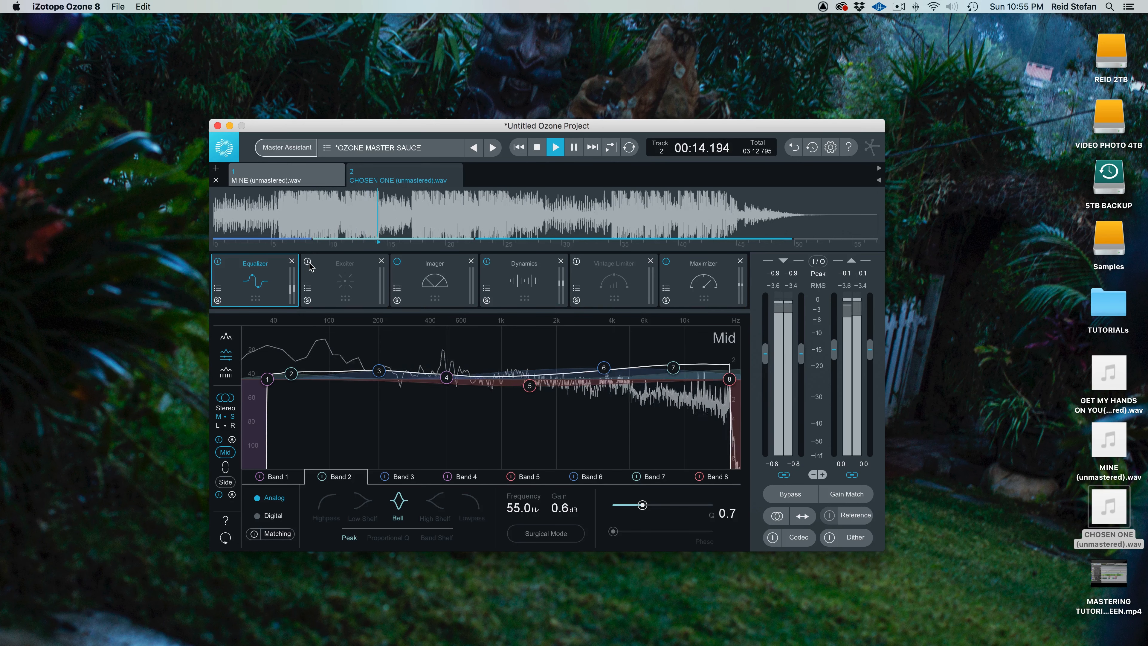
key("space")
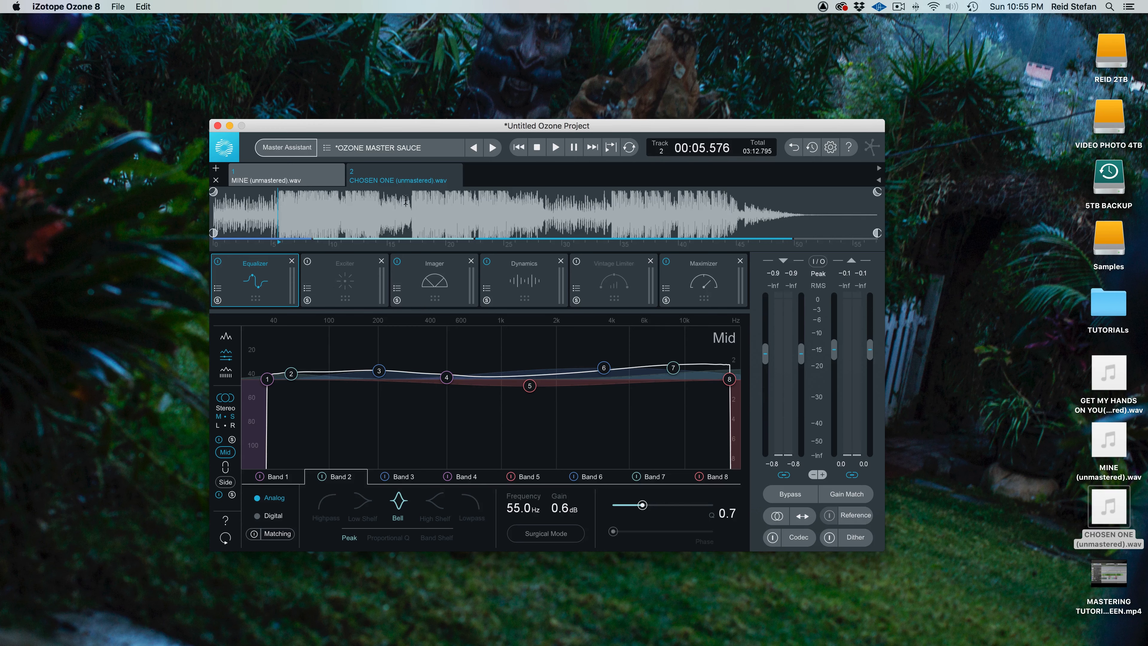
Compare the CHOSEN ONE track from about 17.5 seconds with the Imager on and off, leave it enabled and open that module
left_click_drag(413, 202, 412, 203)
left_click(417, 201)
key("space")
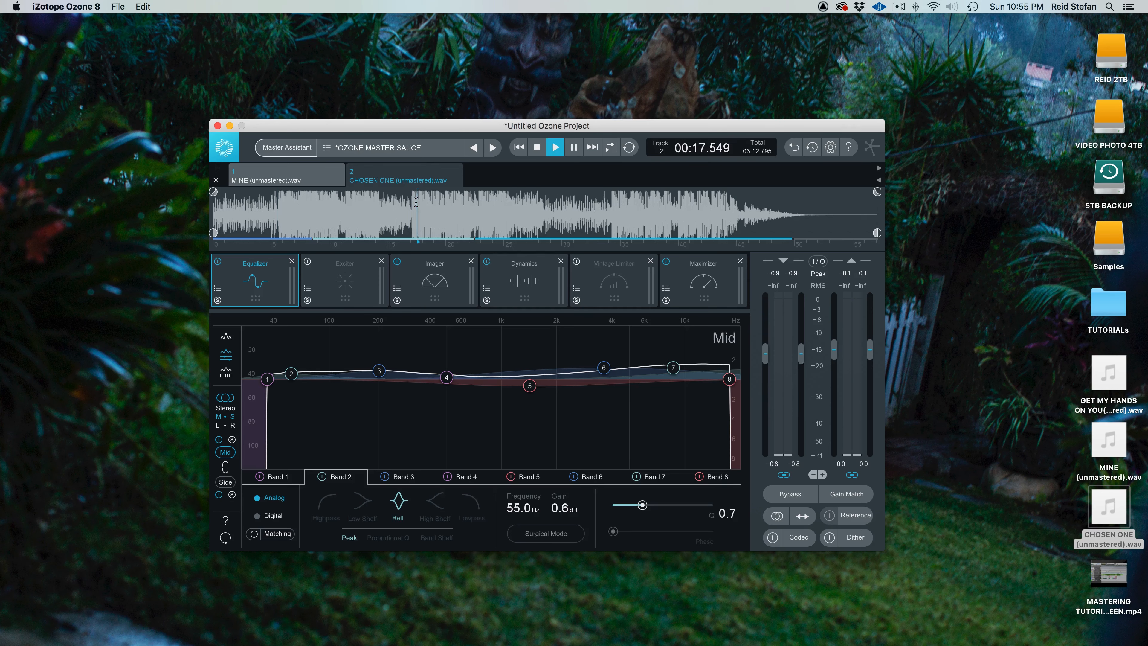
left_click(398, 263)
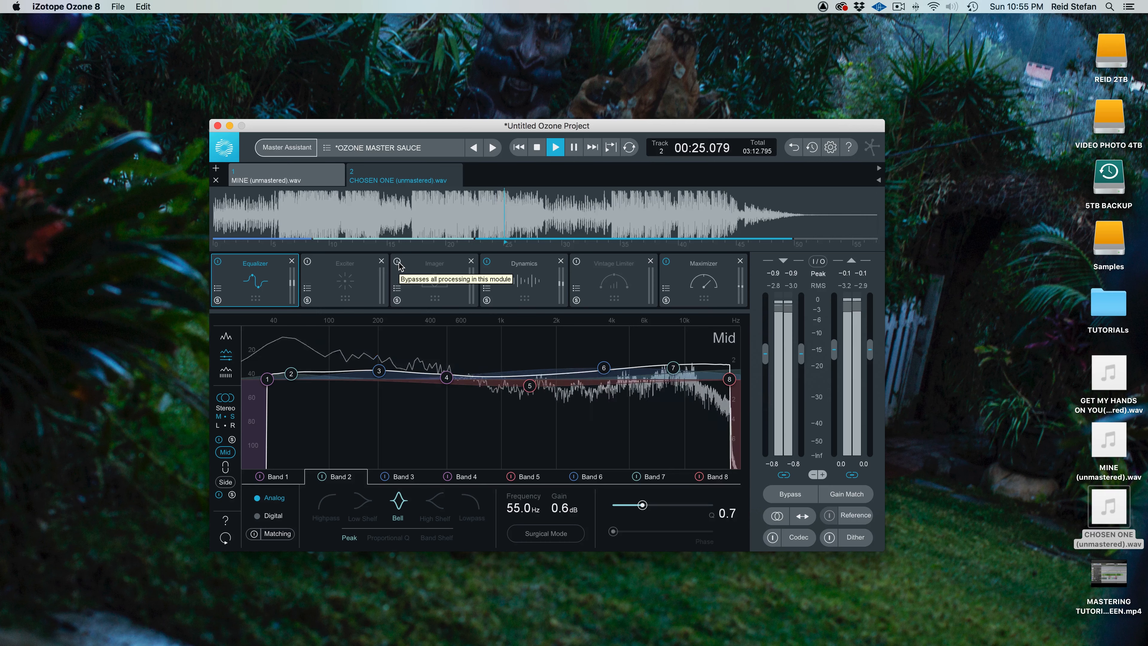
left_click(399, 262)
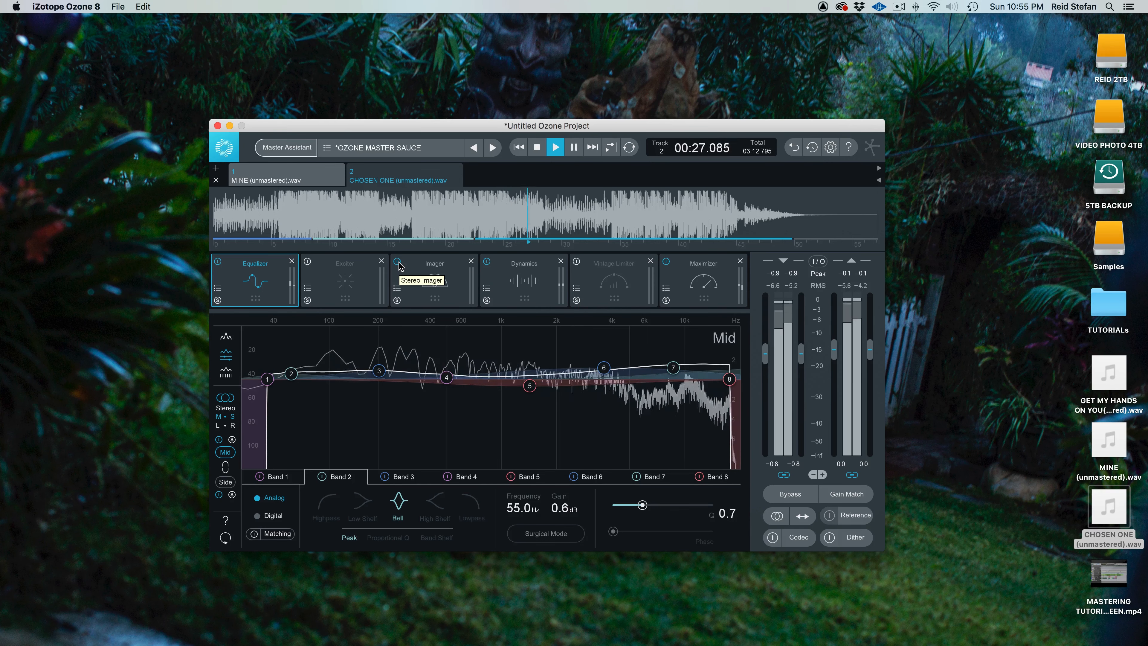
key("space")
key("space")
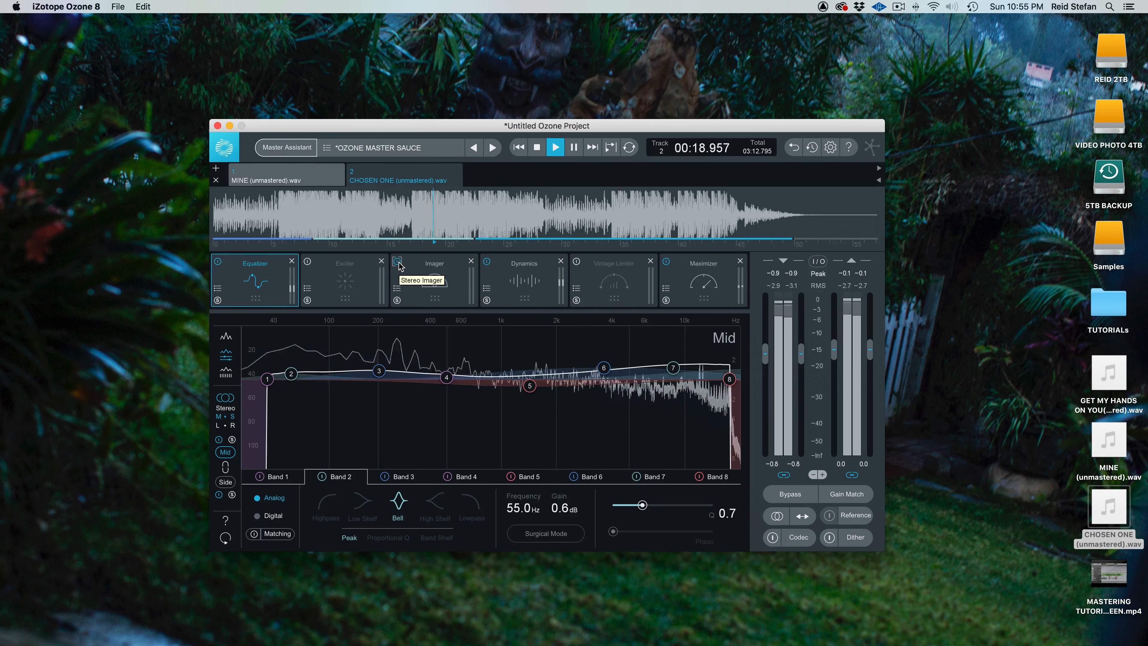
left_click(399, 262)
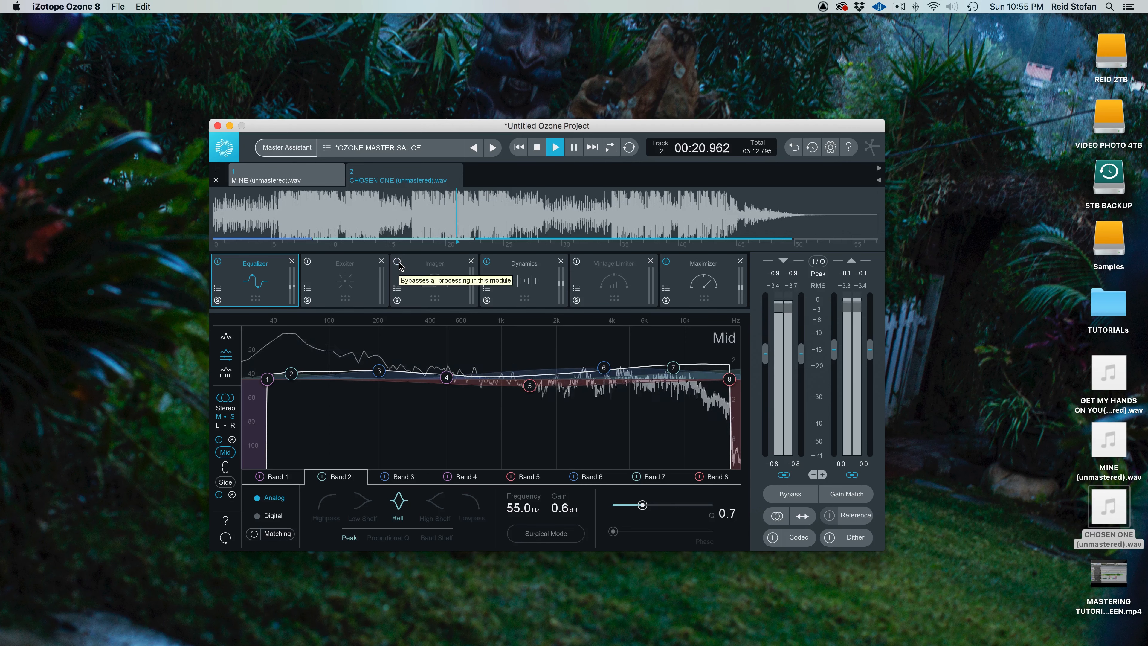
left_click(396, 262)
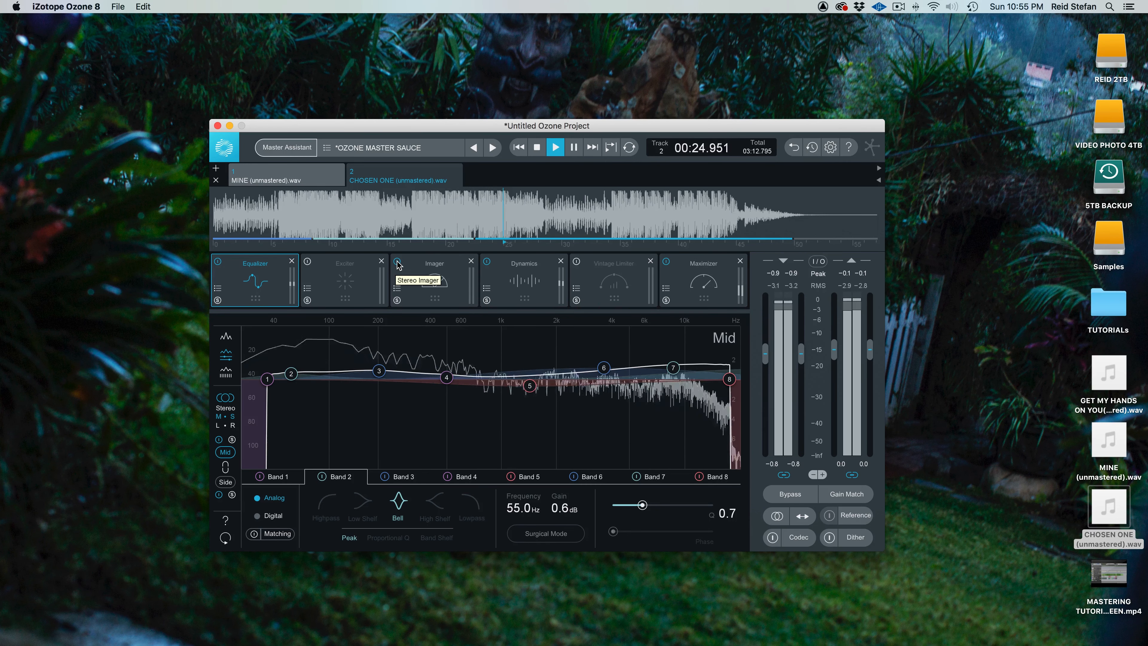
left_click(397, 262)
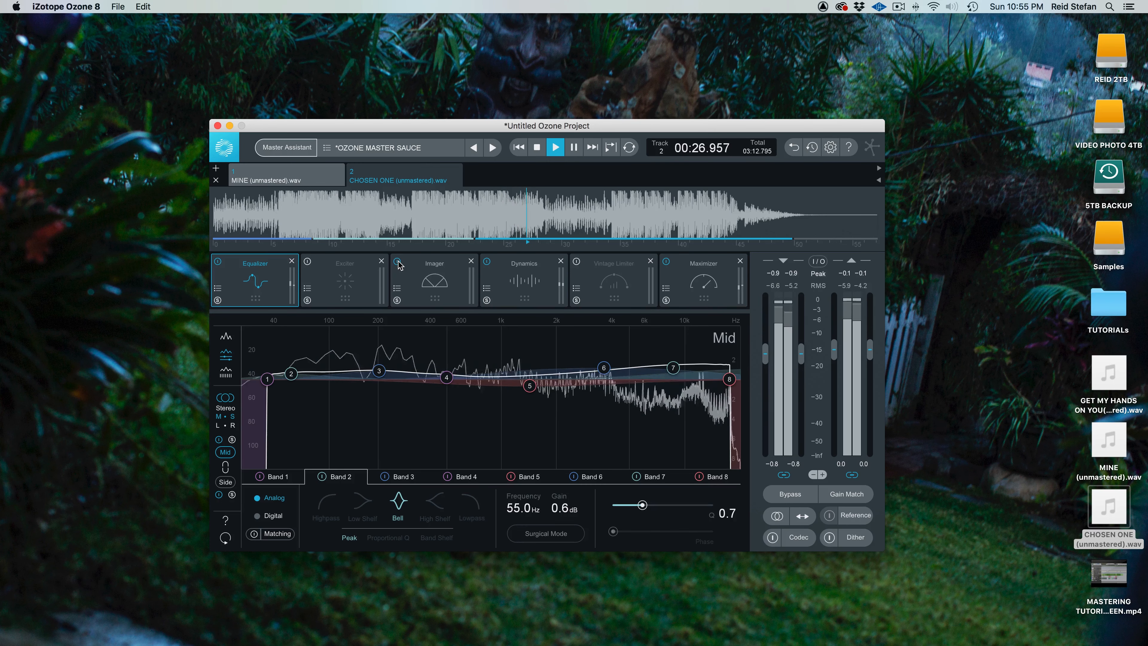
left_click(397, 262)
left_click(430, 269)
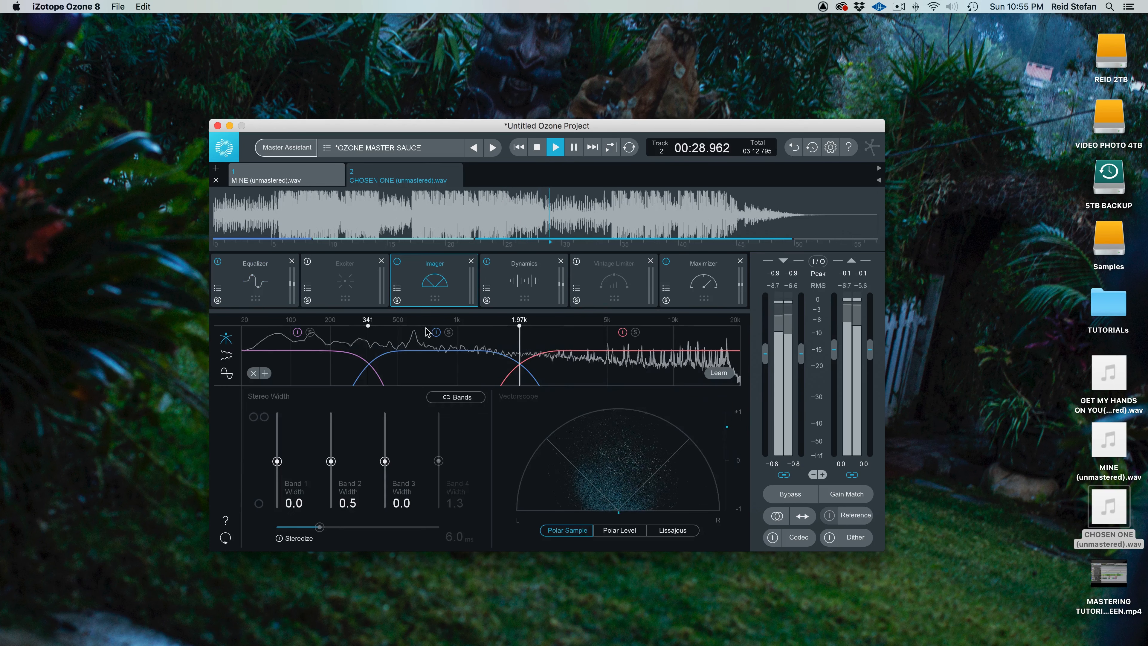
key("space")
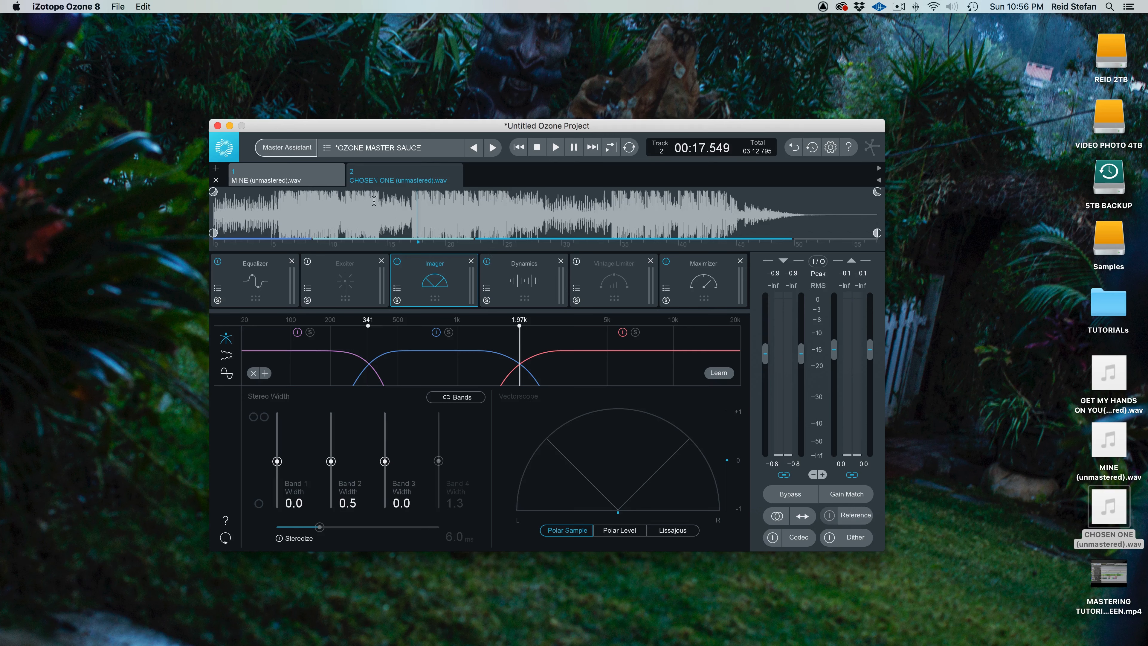
While playing from about 5.7 seconds, set the Dynamics module's Band 2 parallel mix to 100 and its lowest crossover to 157 Hz
left_click(279, 202)
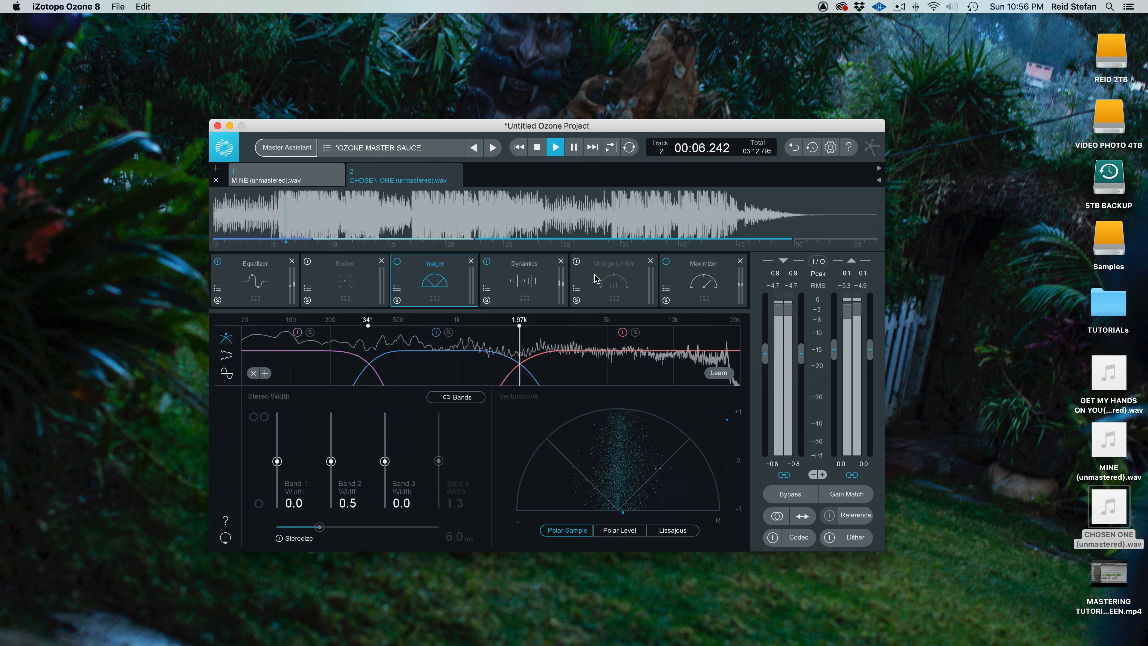
left_click(540, 277)
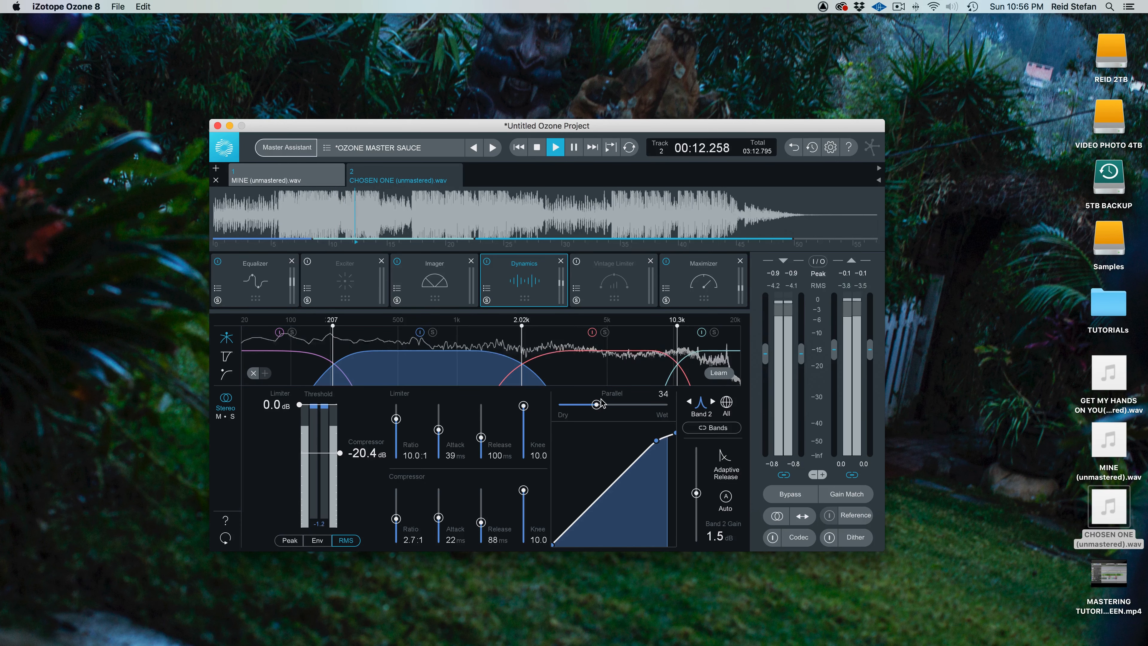
left_click_drag(635, 401, 677, 398)
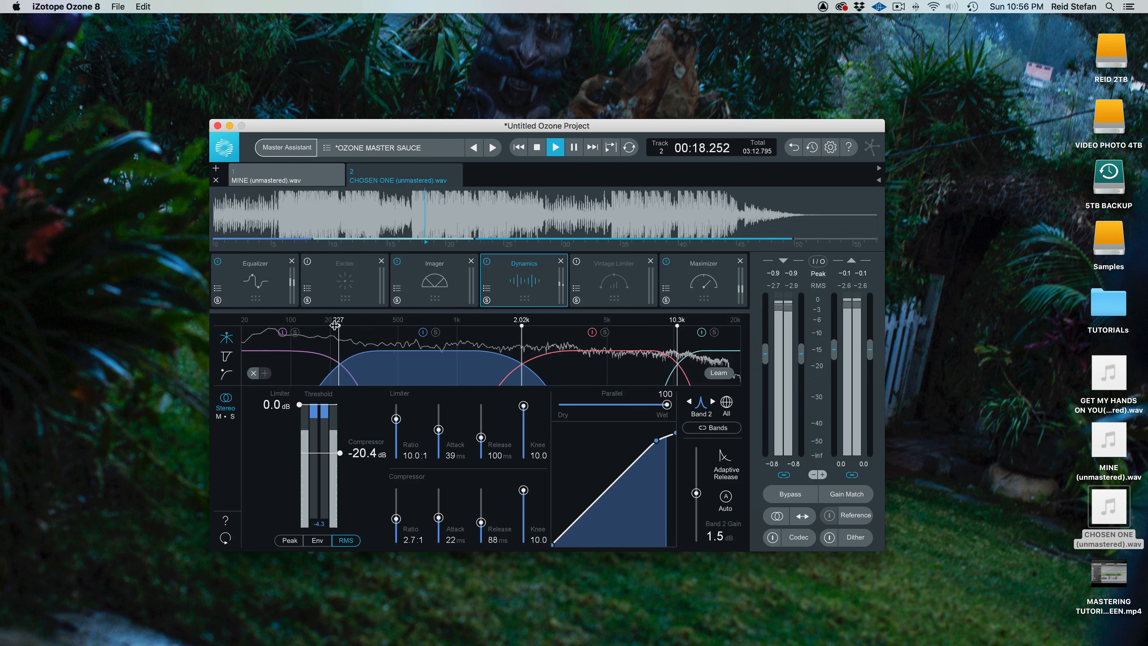
left_click_drag(303, 322, 315, 322)
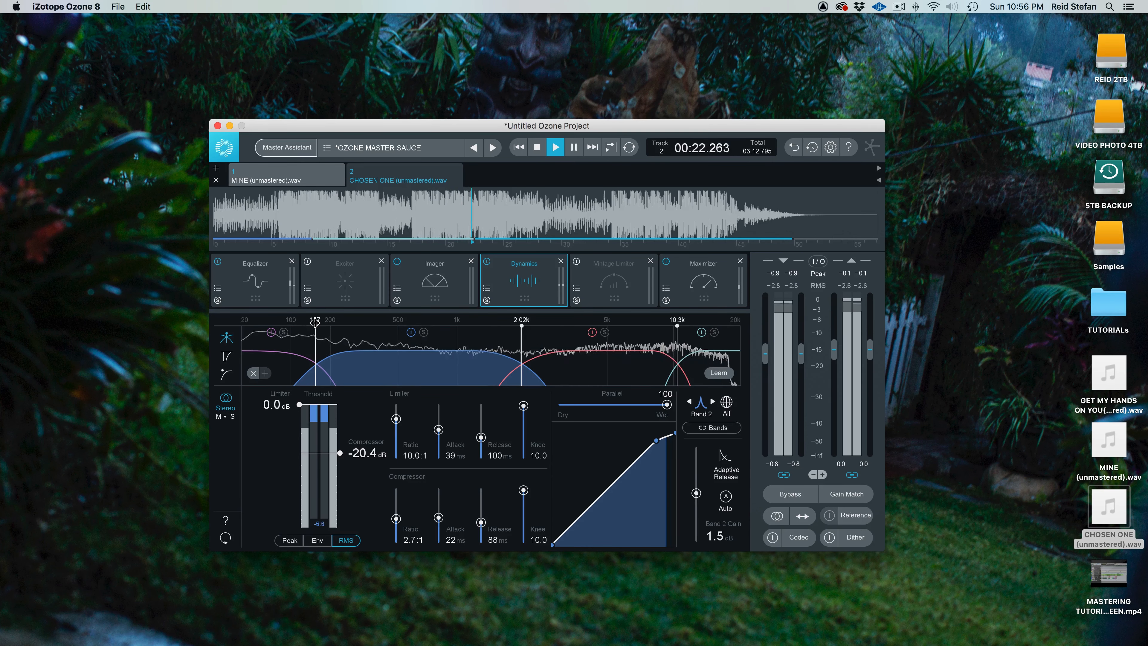
double_click(316, 323)
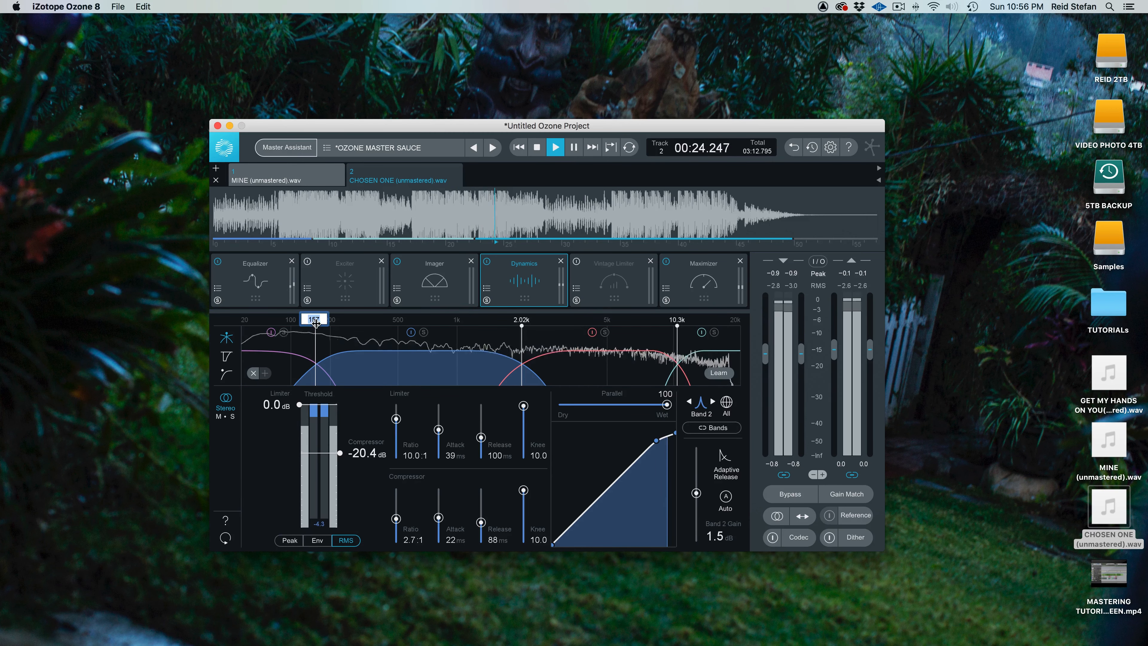
left_click(368, 326)
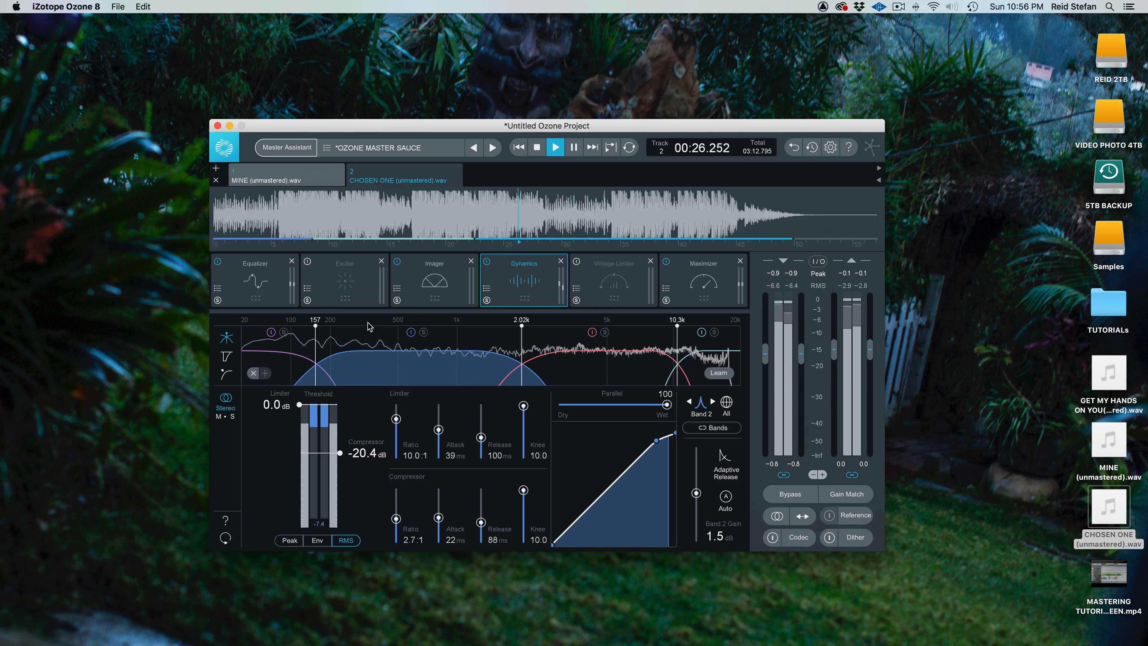
key("space")
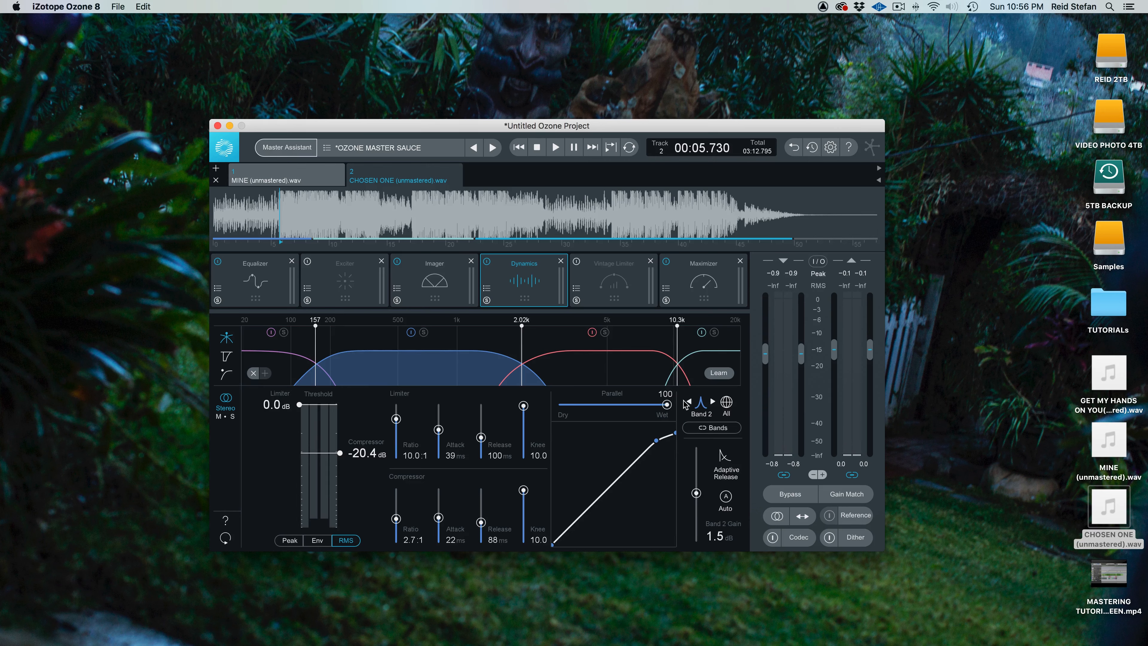
During playback, set the Dynamics Band 2 parallel mix to 56 and the lowest crossover to 167 Hz
key("space")
left_click(646, 404)
mouse_move(646, 404)
left_mouse_down()
mouse_move(550, 401)
mouse_move(674, 406)
mouse_move(626, 399)
left_mouse_up()
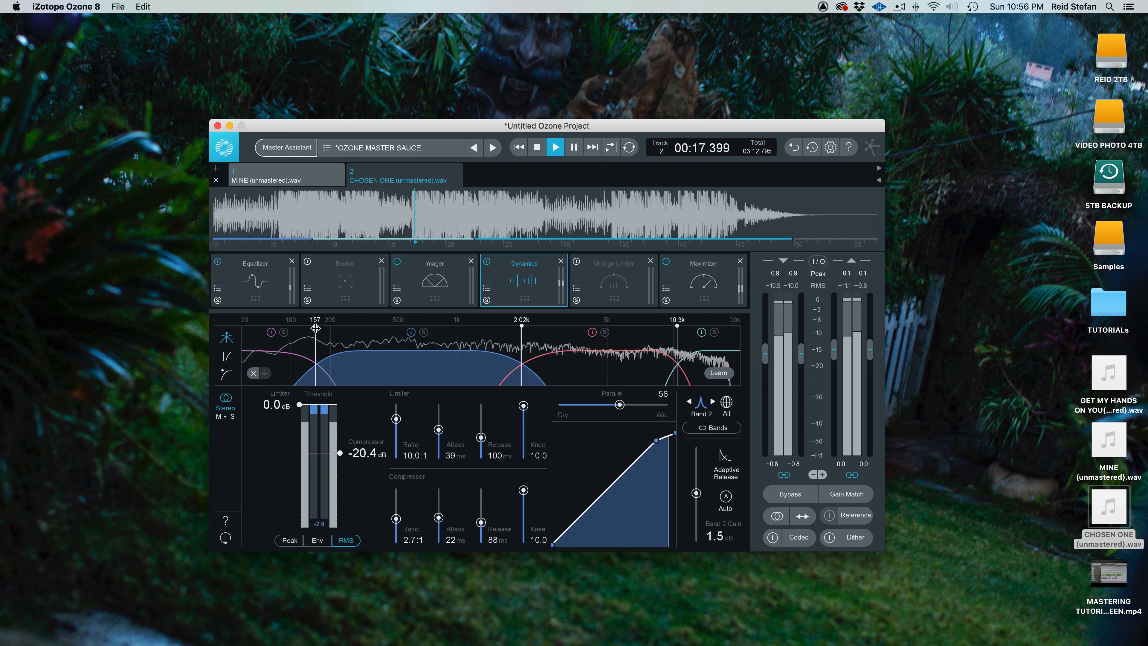
left_click_drag(315, 328, 319, 328)
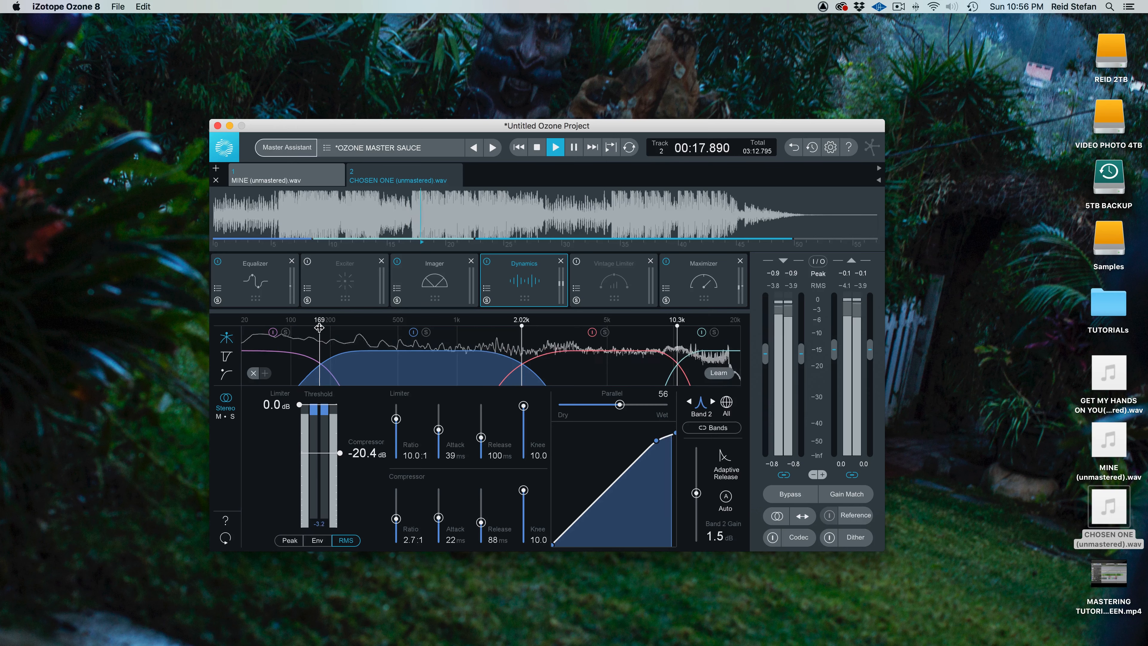
Set the Dynamics Band 3 limiter release to 6 ms and its parallel mix to 66
left_click(606, 366)
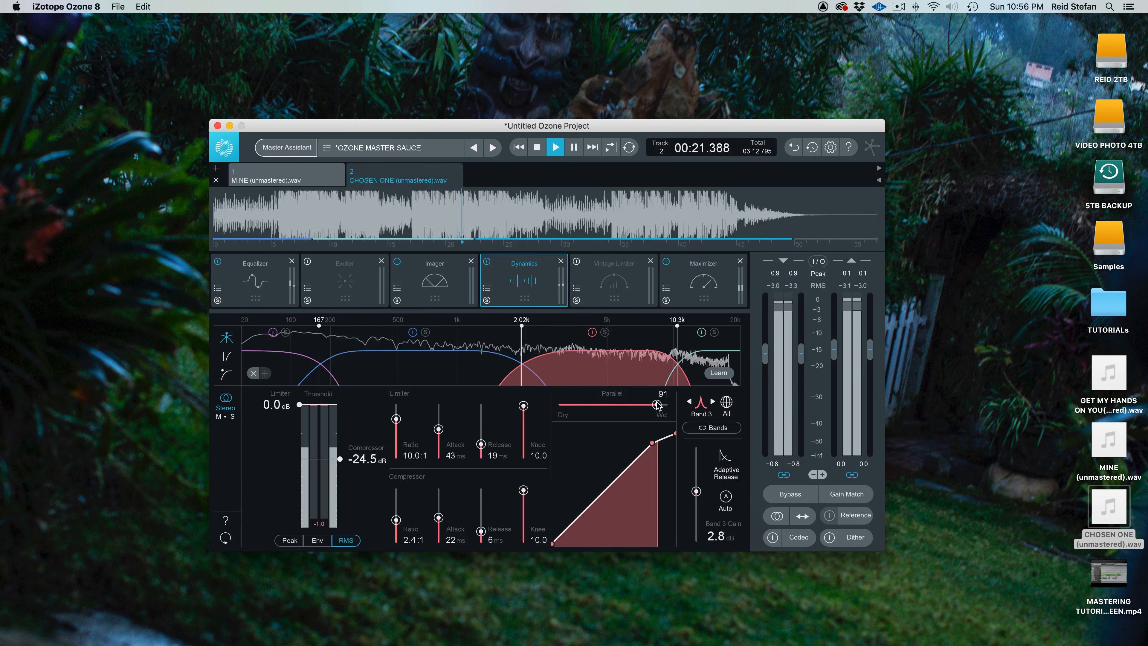
left_click_drag(657, 404, 642, 404)
left_click_drag(482, 444, 483, 457)
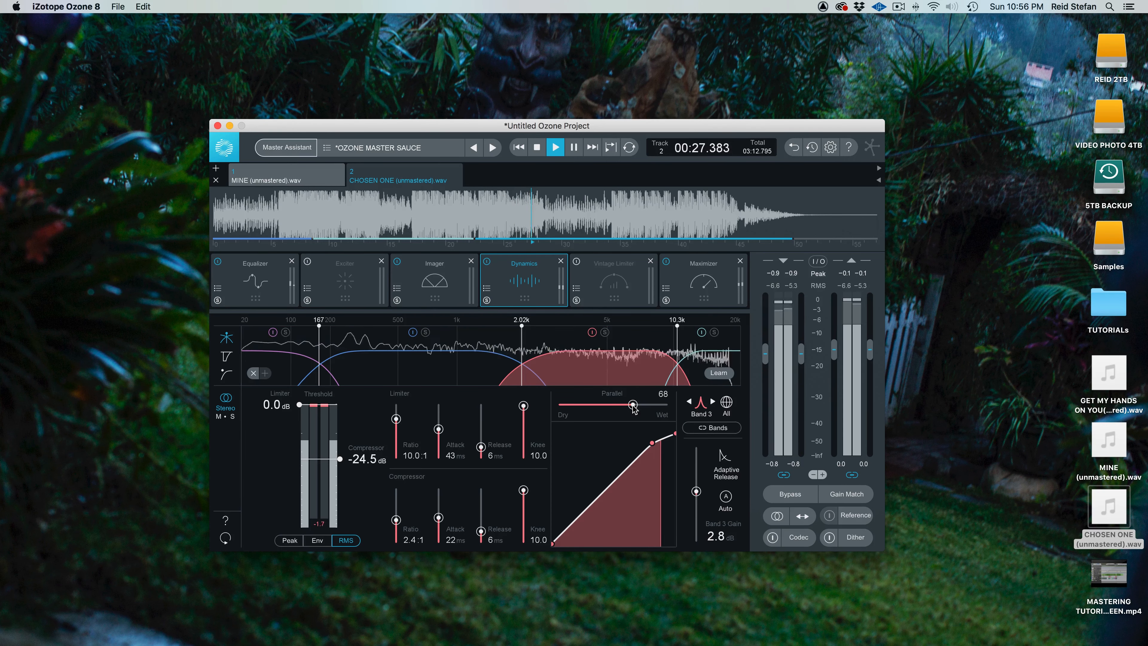
left_click_drag(634, 404, 622, 406)
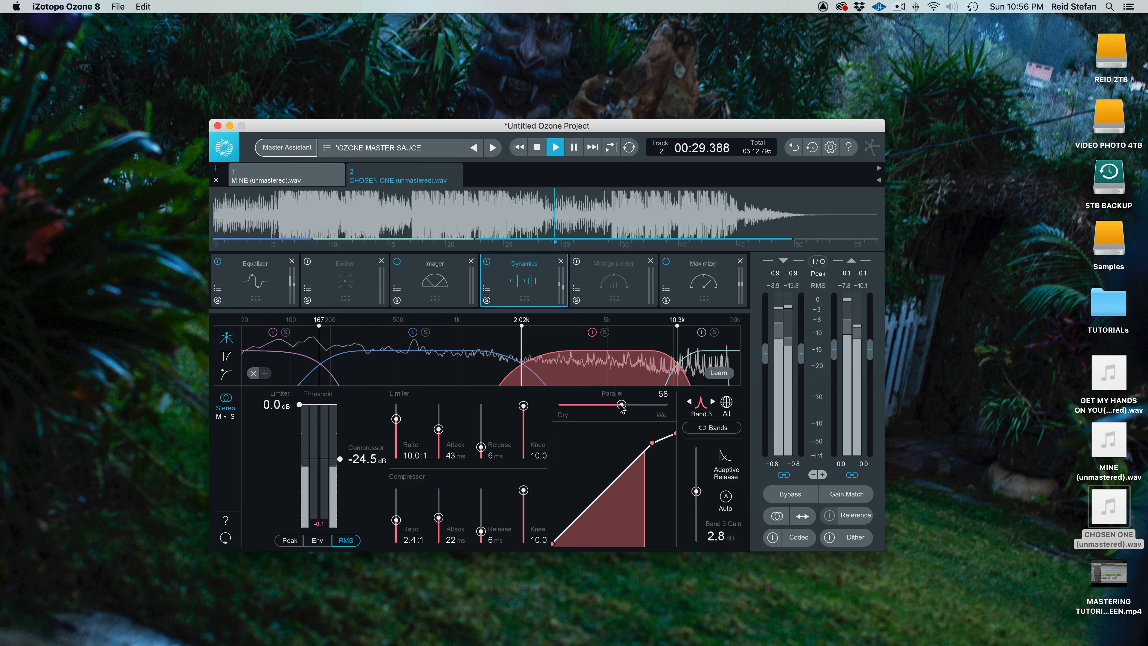
key("space")
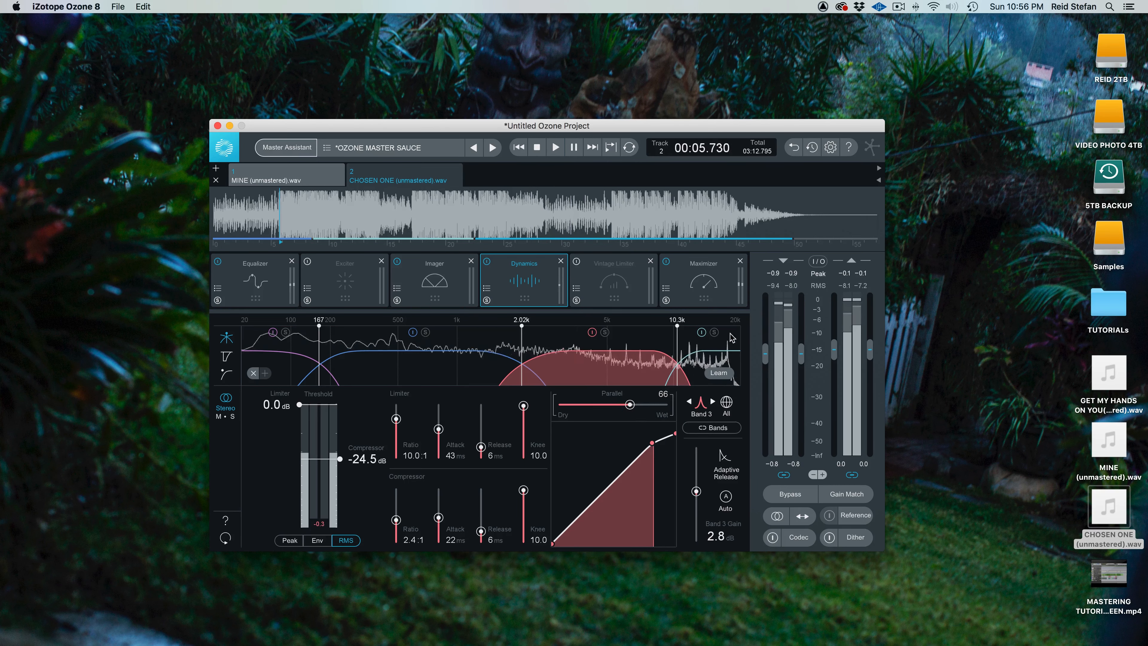
Lower the Dynamics Band 4 gain to 2.7 dB during playback, keeping its parallel mix at 100
left_click(703, 358)
key("space")
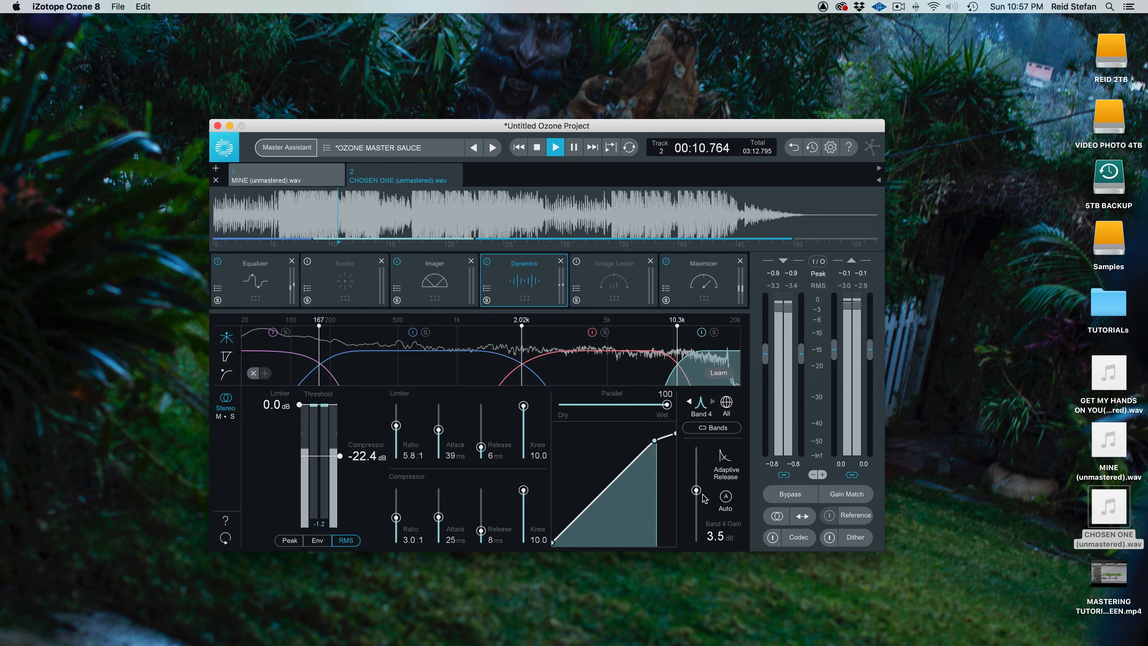
left_click_drag(696, 490, 697, 492)
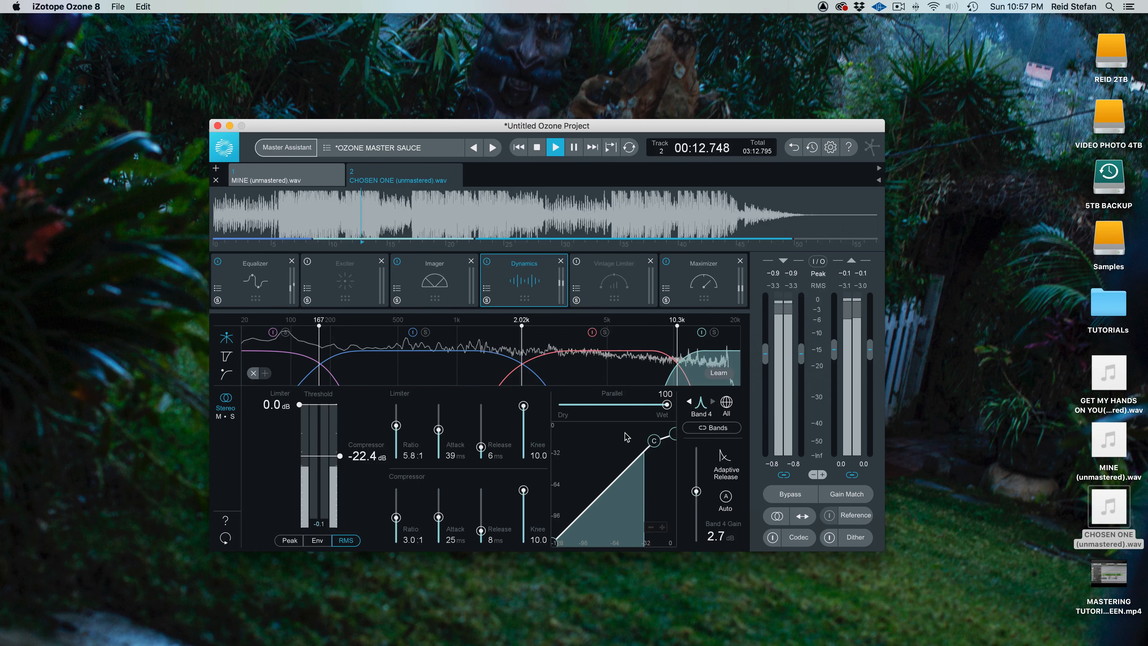
mouse_move(668, 403)
left_mouse_down()
mouse_move(562, 403)
mouse_move(684, 410)
left_mouse_up()
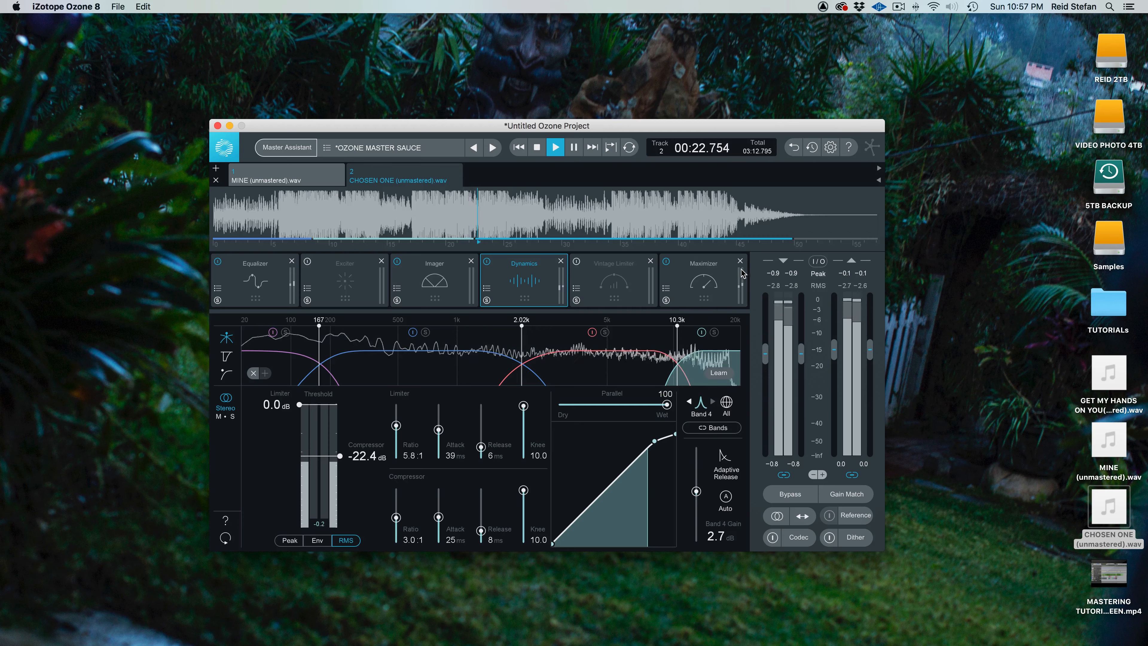
Set the Maximizer threshold to 0.0 dB and lower the input gain to -2.4 dB, playing from about 34 seconds
left_click(685, 266)
left_click_drag(340, 420, 339, 411)
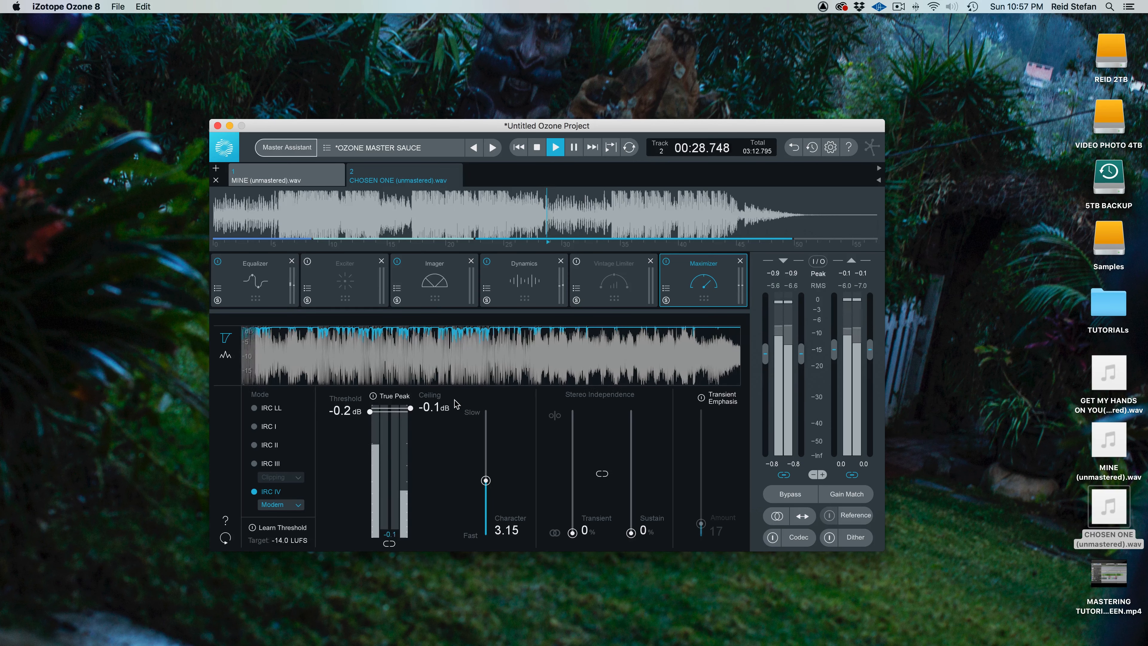
left_click(608, 201)
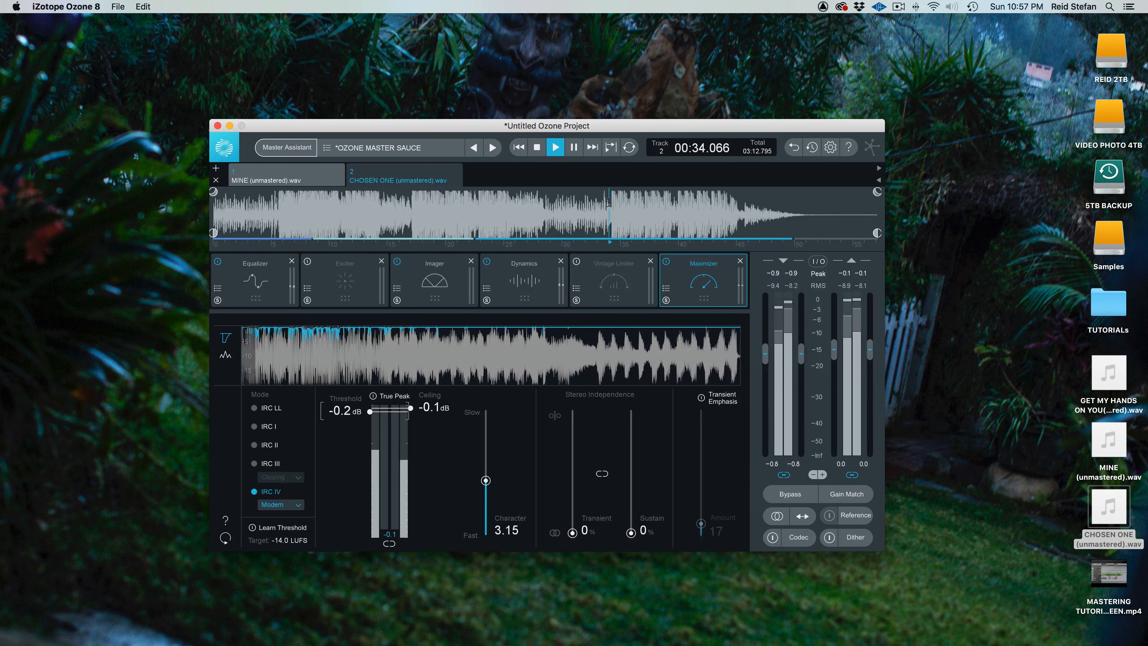
left_click_drag(370, 411, 369, 402)
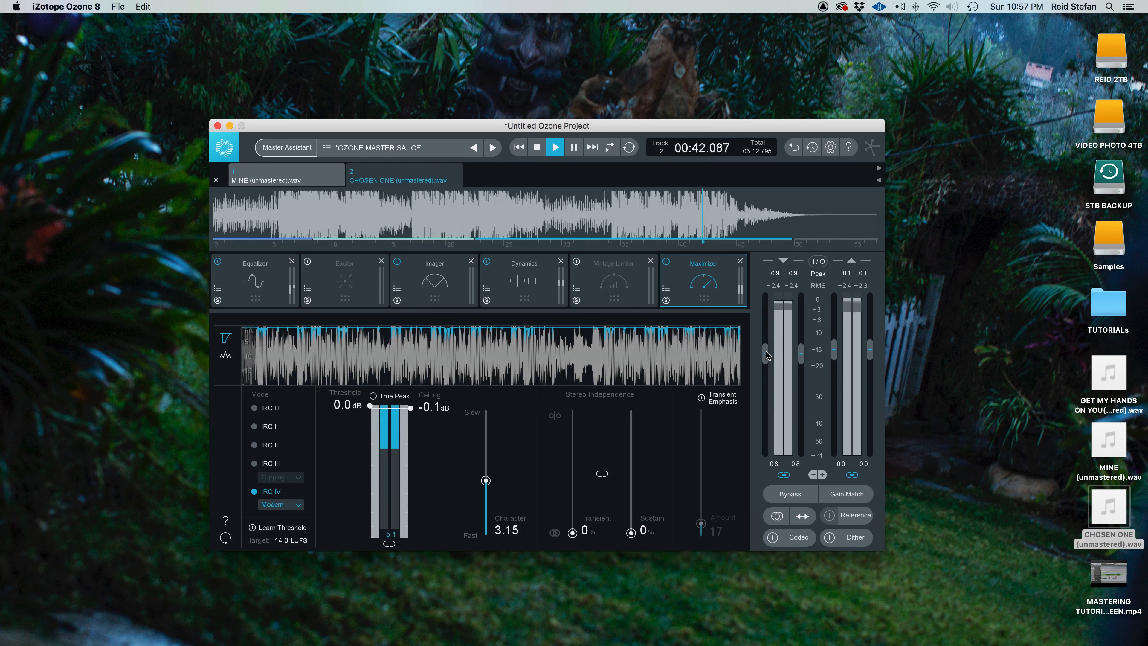
left_click_drag(771, 355, 765, 356)
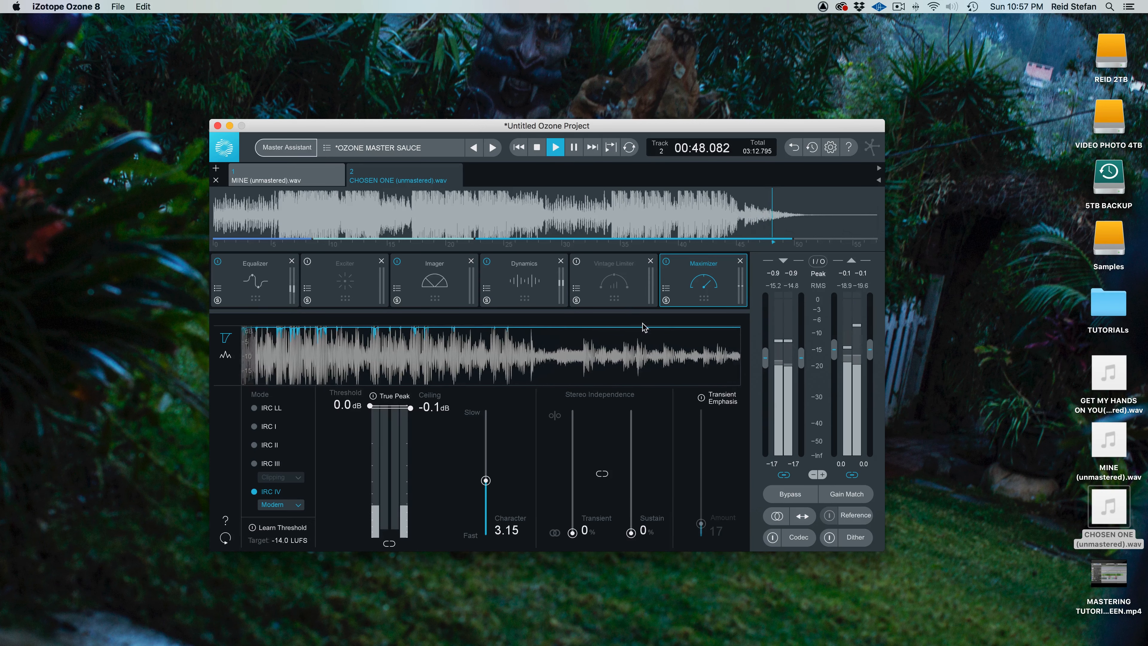
Compare playback with Dither on and off, leave Dither enabled and stop playback
left_click(832, 537)
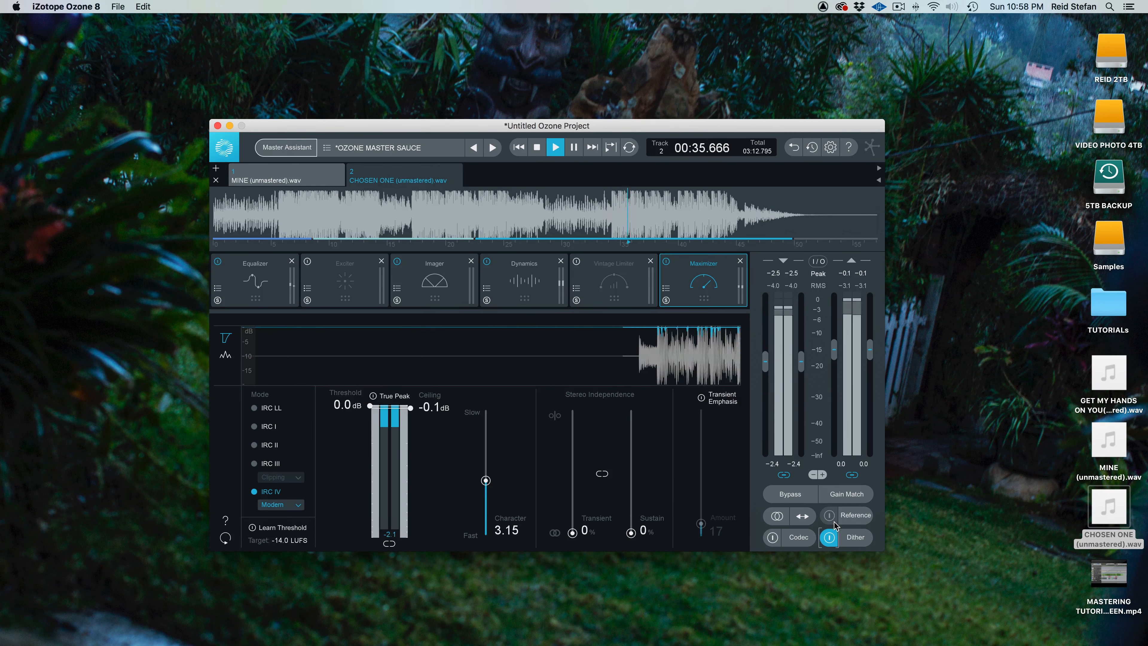
left_click(834, 537)
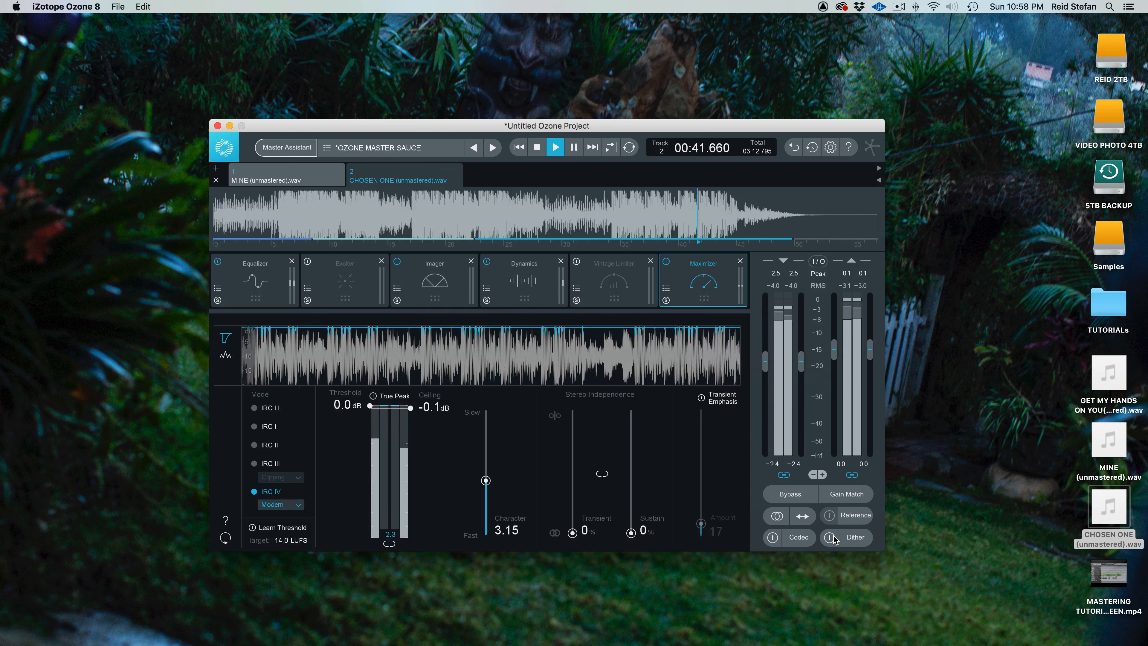
left_click(833, 538)
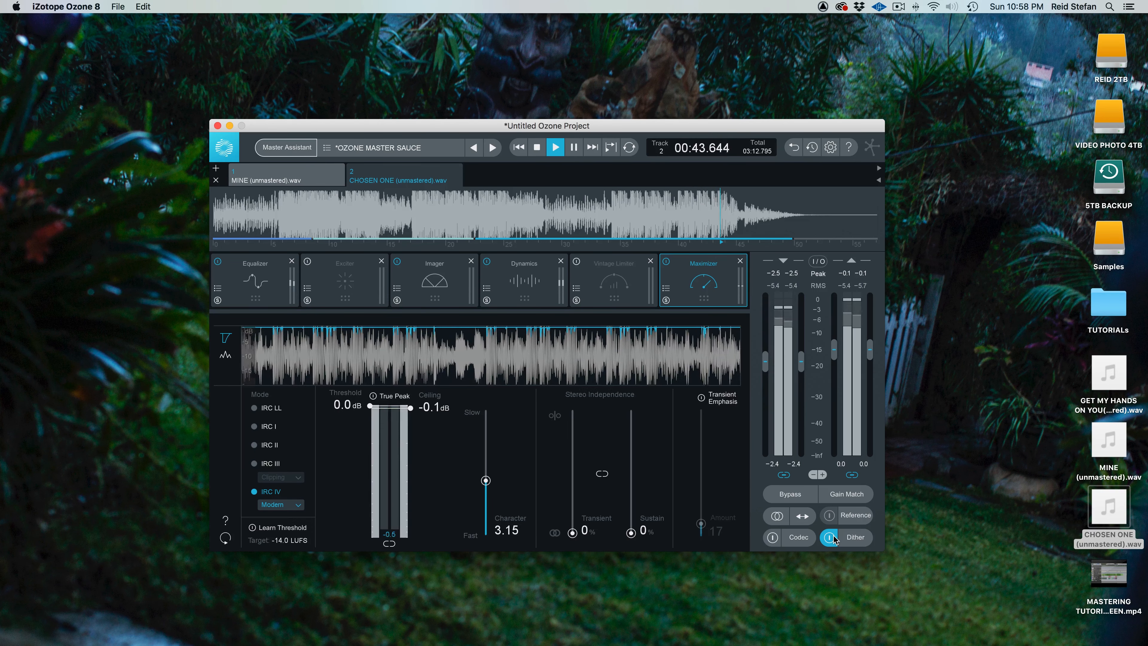
key("space")
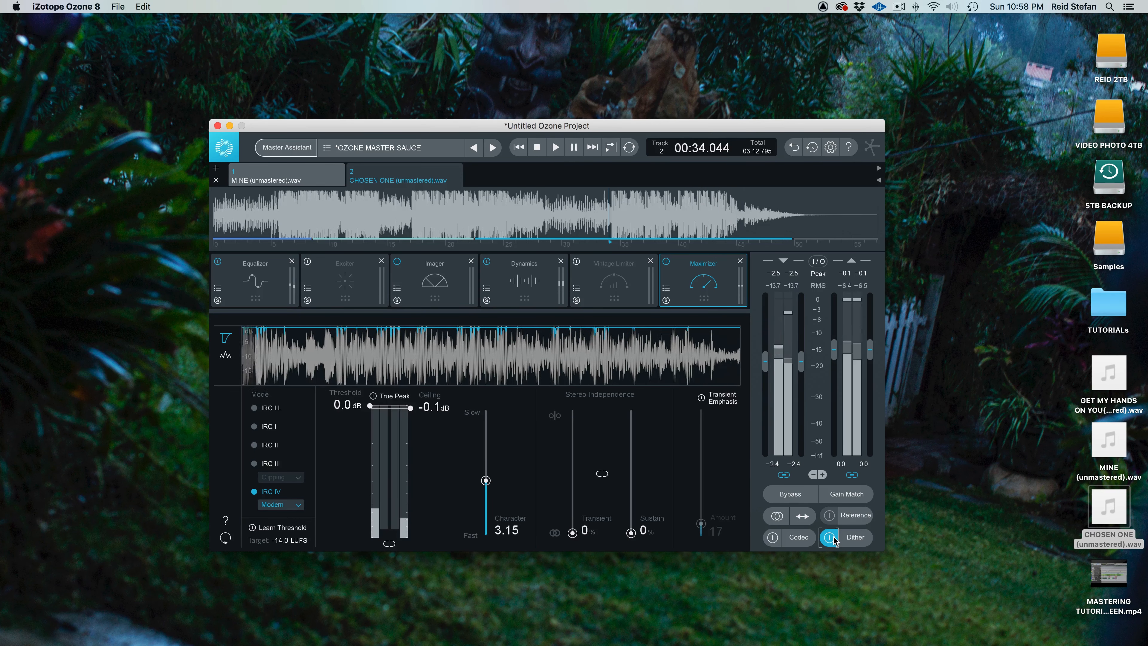